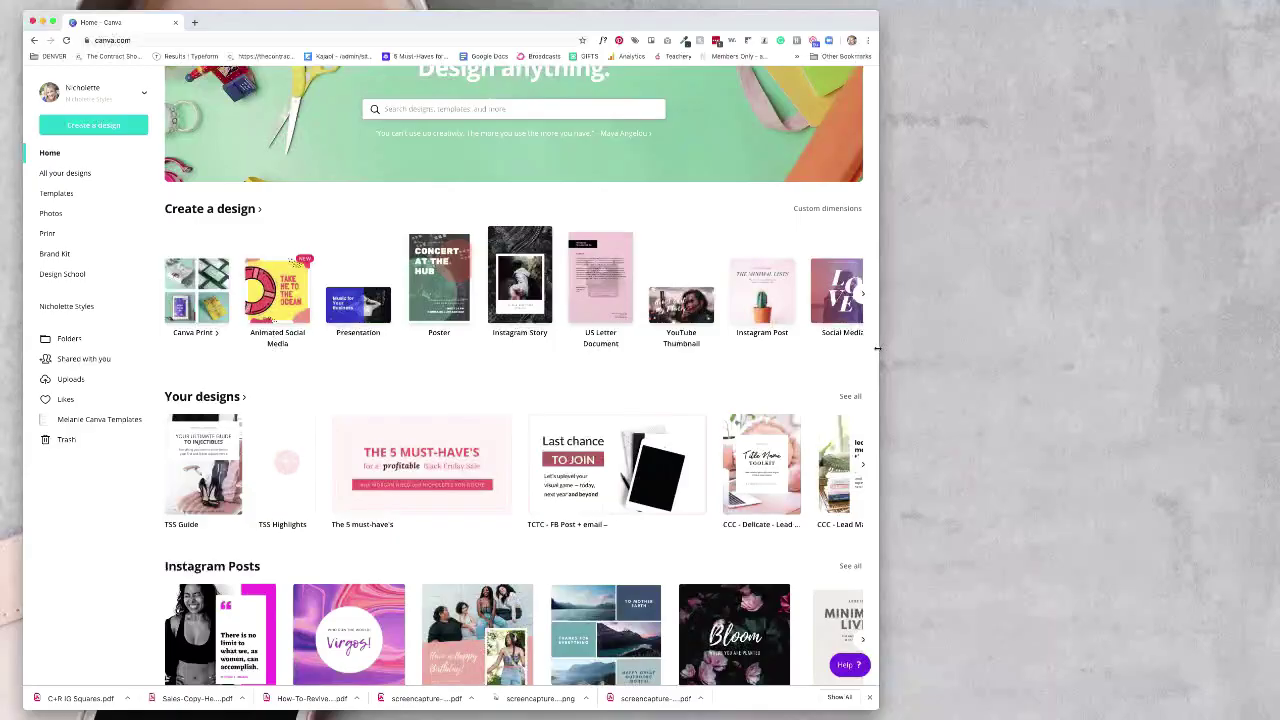
- Create a blank US Letter document and look through the product photos in the Gift guide folder
left_click_drag(876, 348, 952, 345)
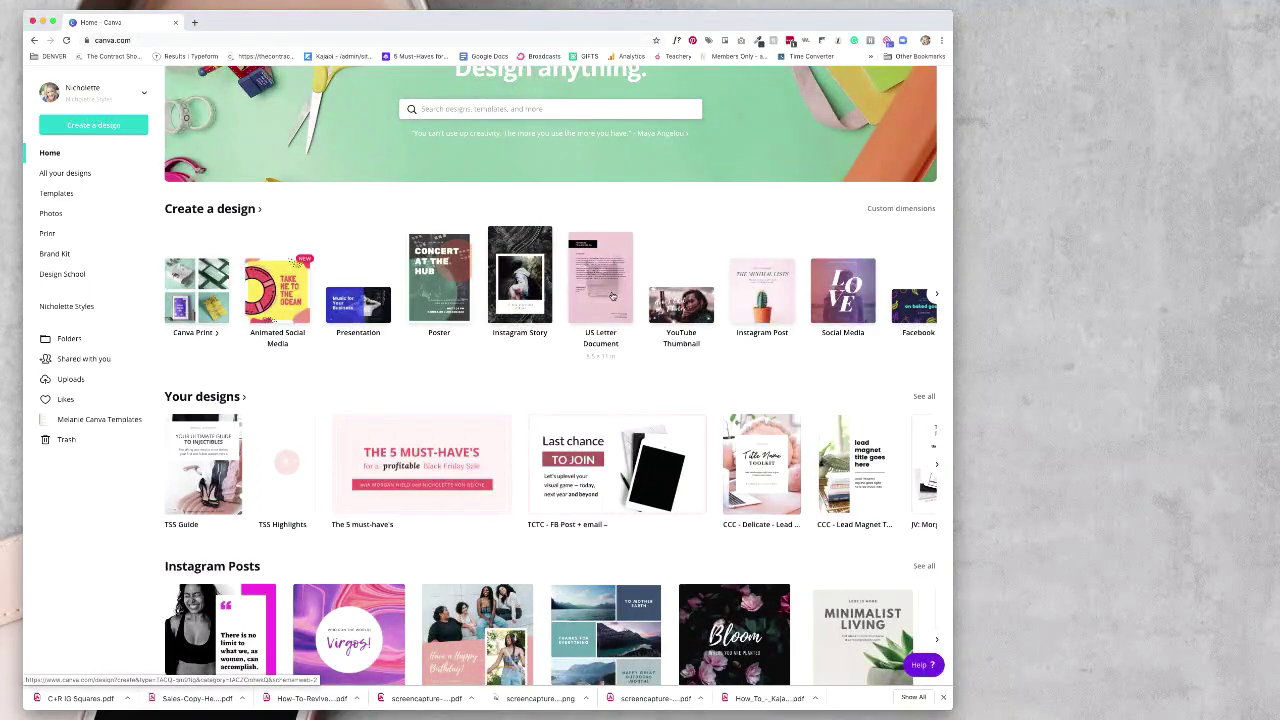
left_click(655, 274)
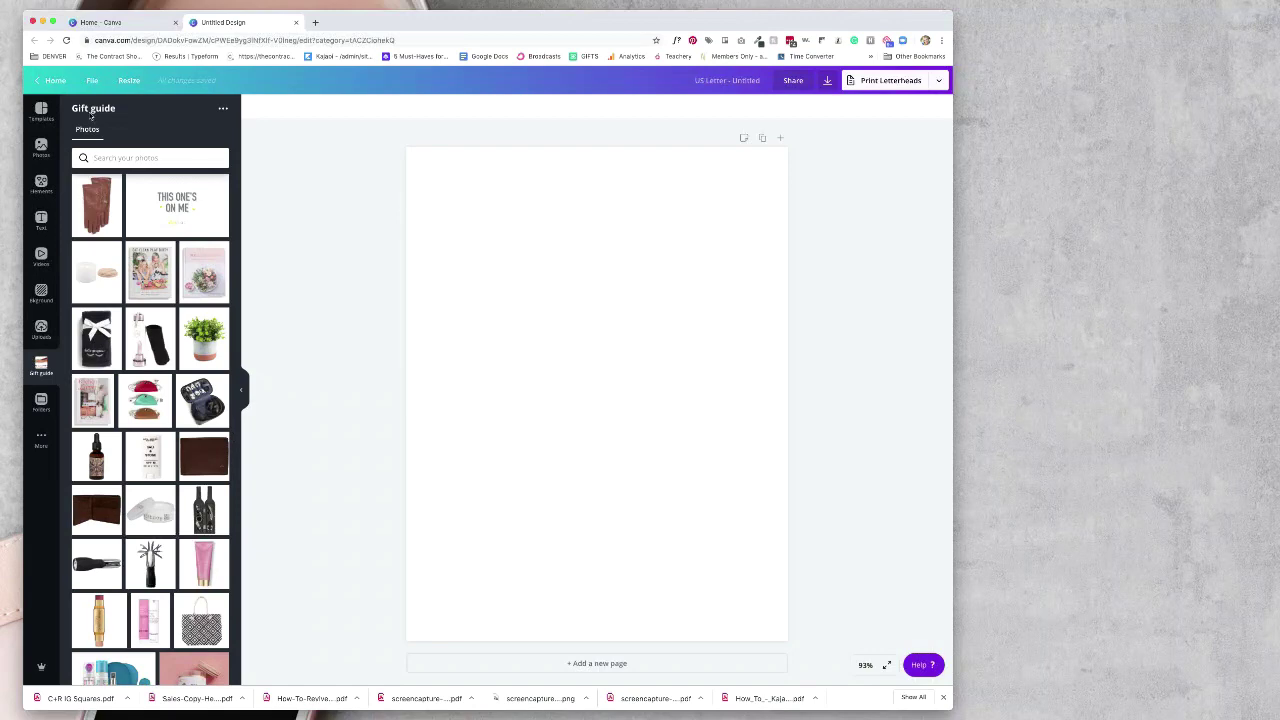
scroll(163, 321, "down", 4)
scroll(163, 321, "up", 5)
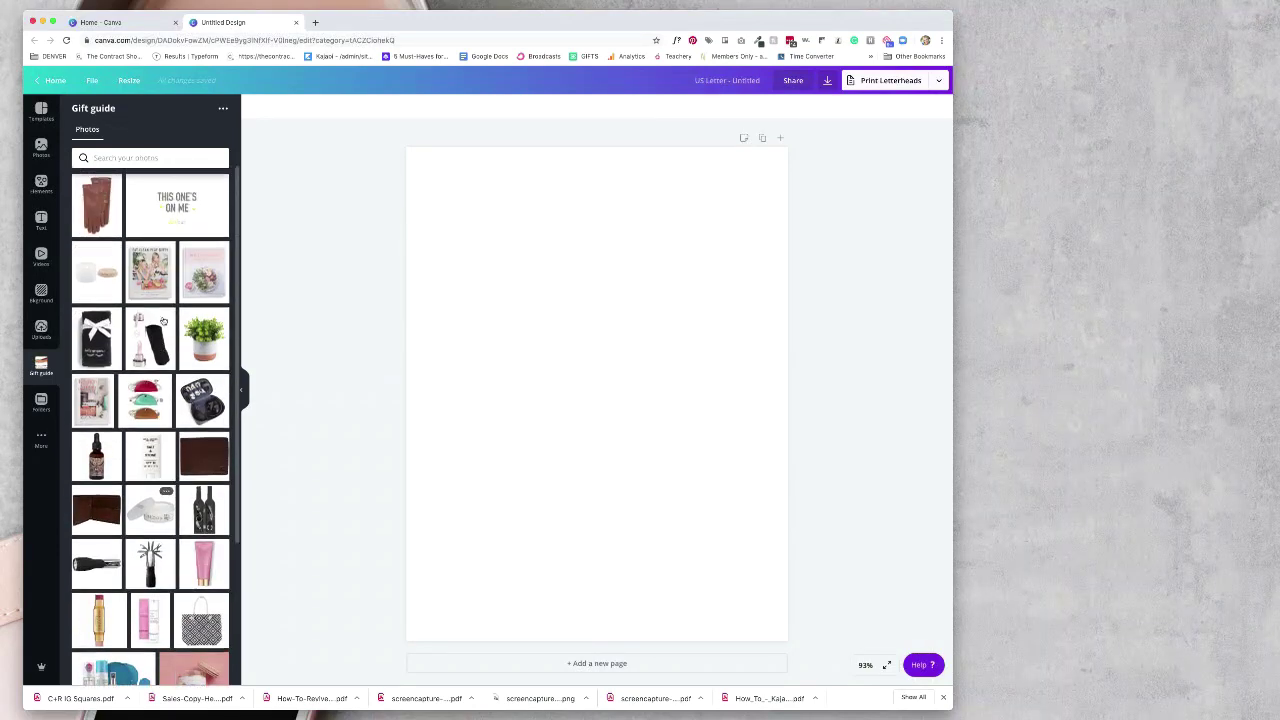
scroll(163, 321, "down", 5)
scroll(163, 321, "up", 2)
scroll(163, 321, "up", 3)
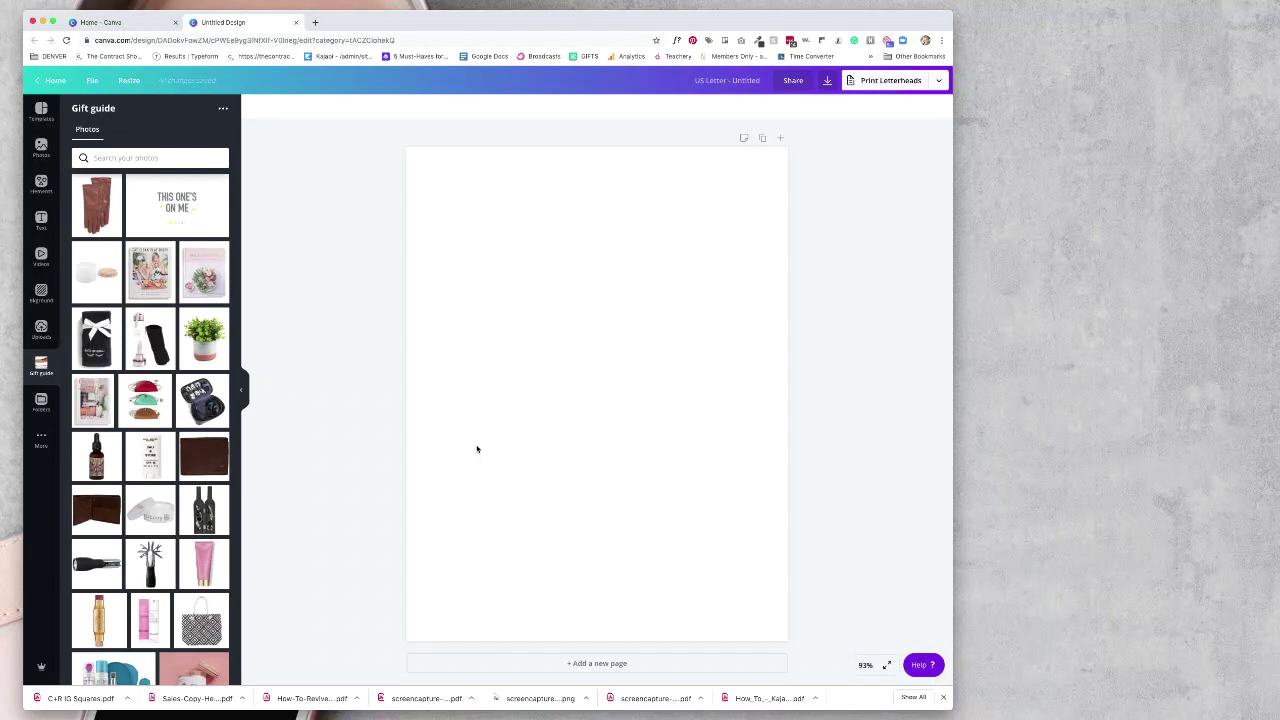
- Add a large centred title "NAME OF GUIDE" above the subtitle "more information about my awesome guide" in Open Sans Light
key("t")
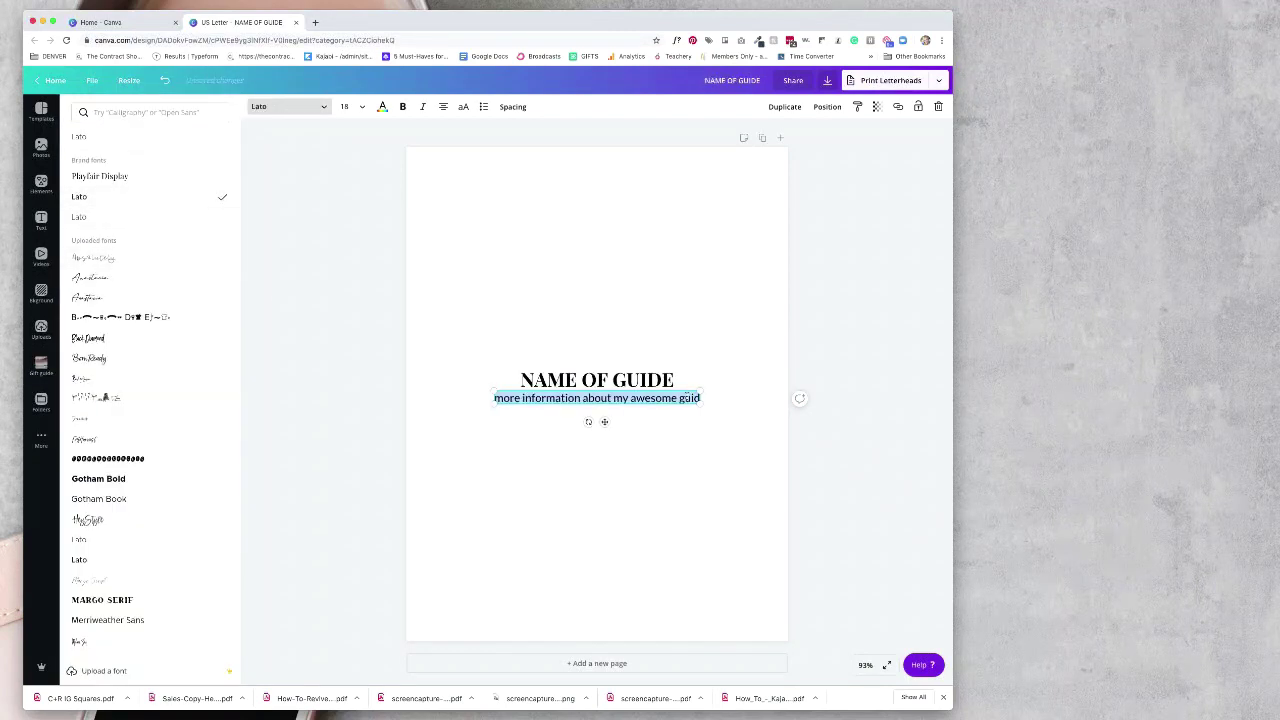
left_click_drag(672, 410, 673, 413)
type("open sans")
left_click(100, 196)
left_click(350, 106)
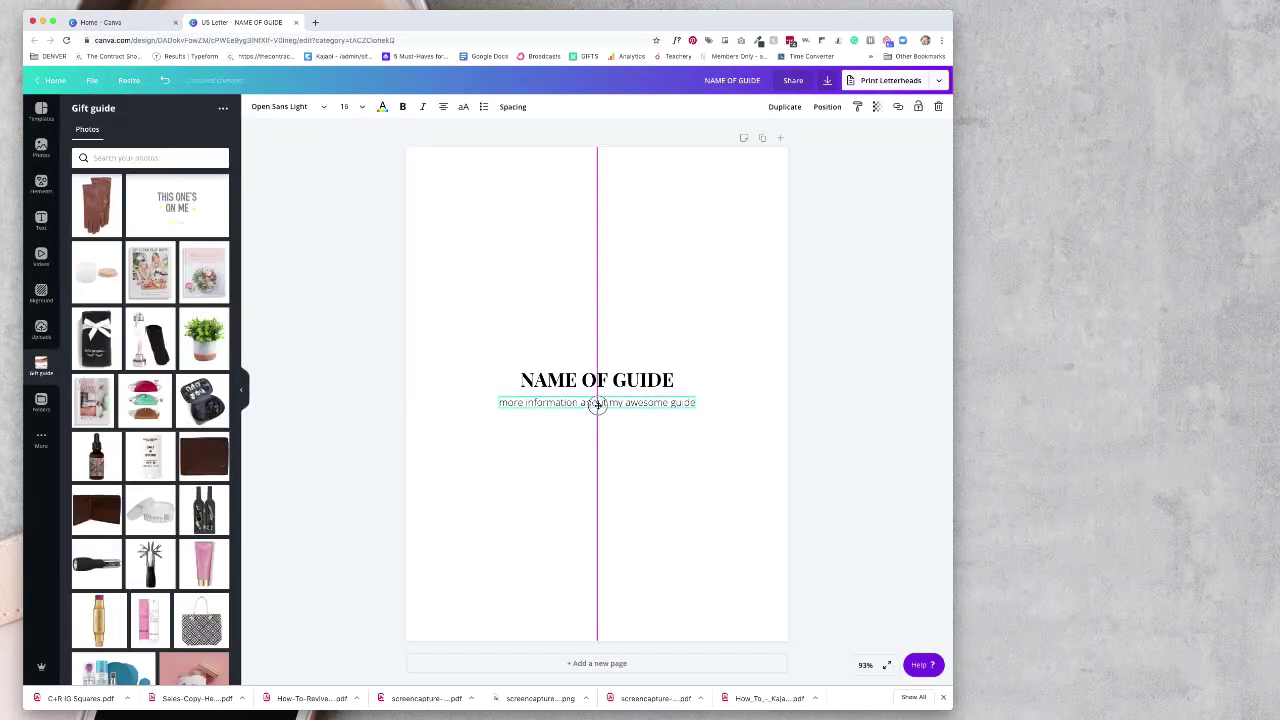
left_click_drag(520, 392, 474, 392)
left_click_drag(574, 371, 597, 371)
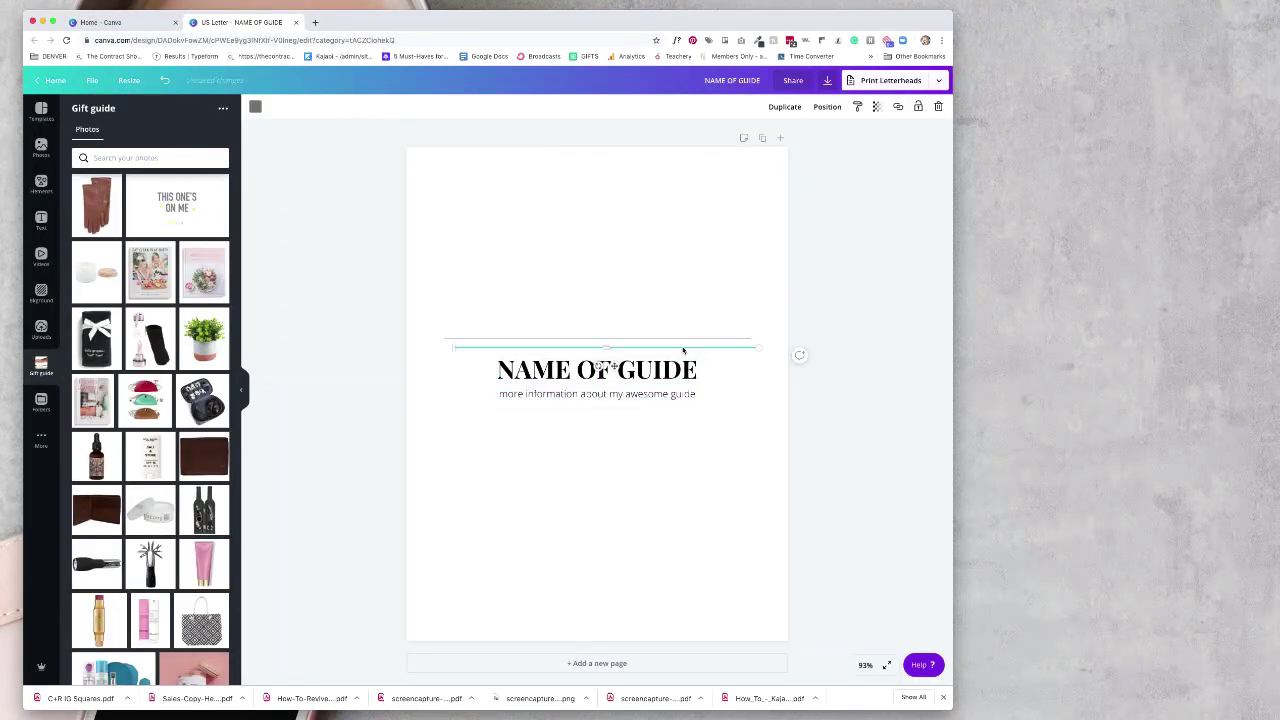
- Frame the title and subtitle between two thin horizontal lines and move the block to the page's vertical centre
left_click_drag(683, 349, 673, 410)
left_click(631, 341)
left_click_drag(634, 338, 634, 345)
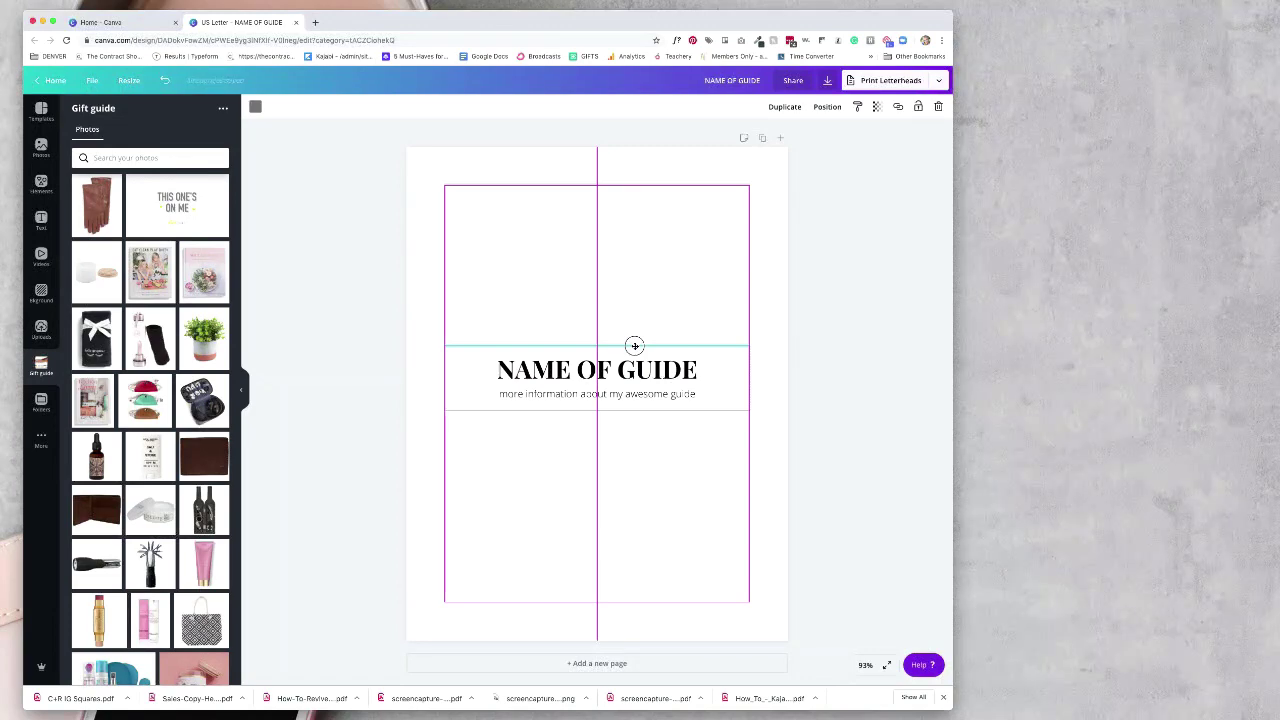
left_click_drag(634, 345, 634, 345)
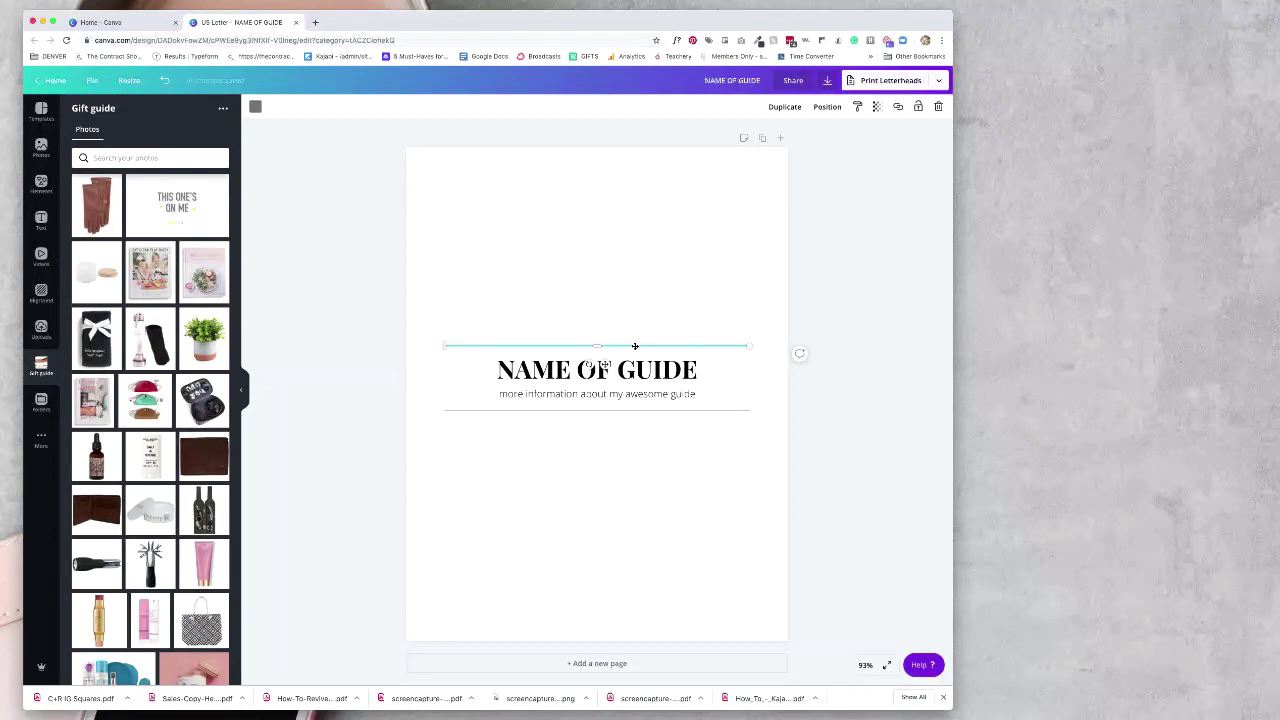
left_click(363, 374)
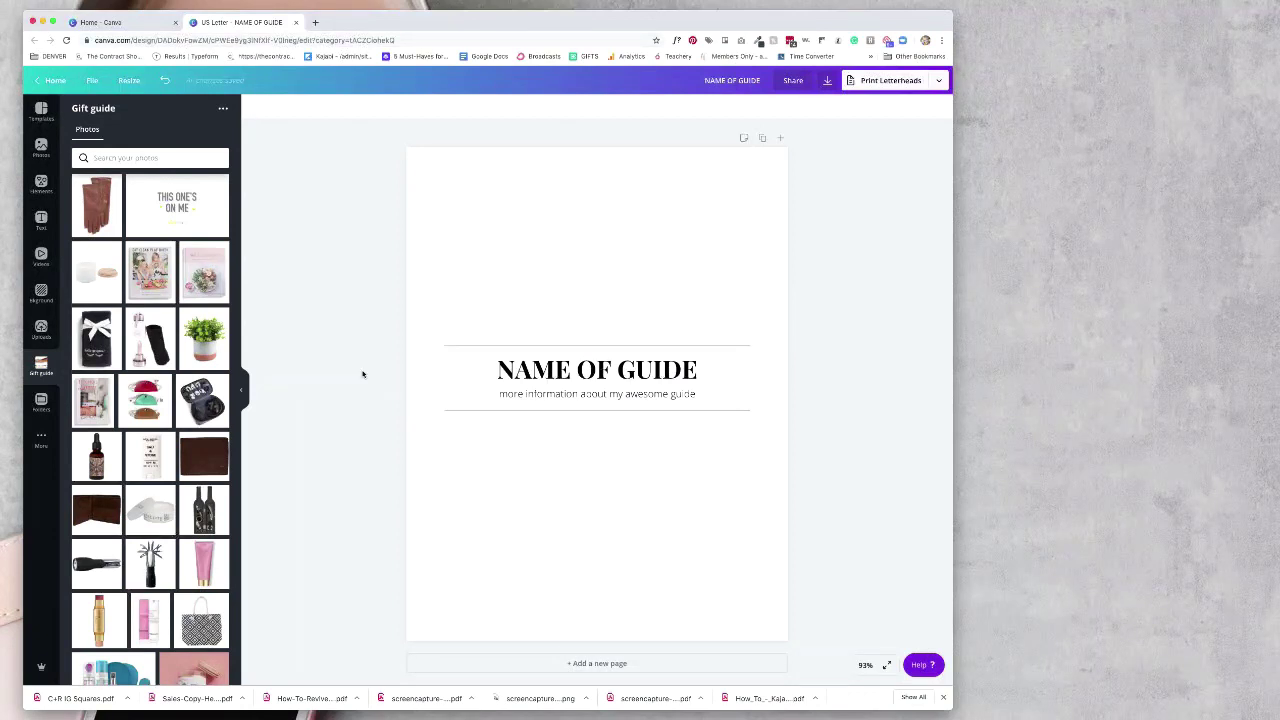
left_click_drag(674, 383, 674, 394)
left_click(813, 354)
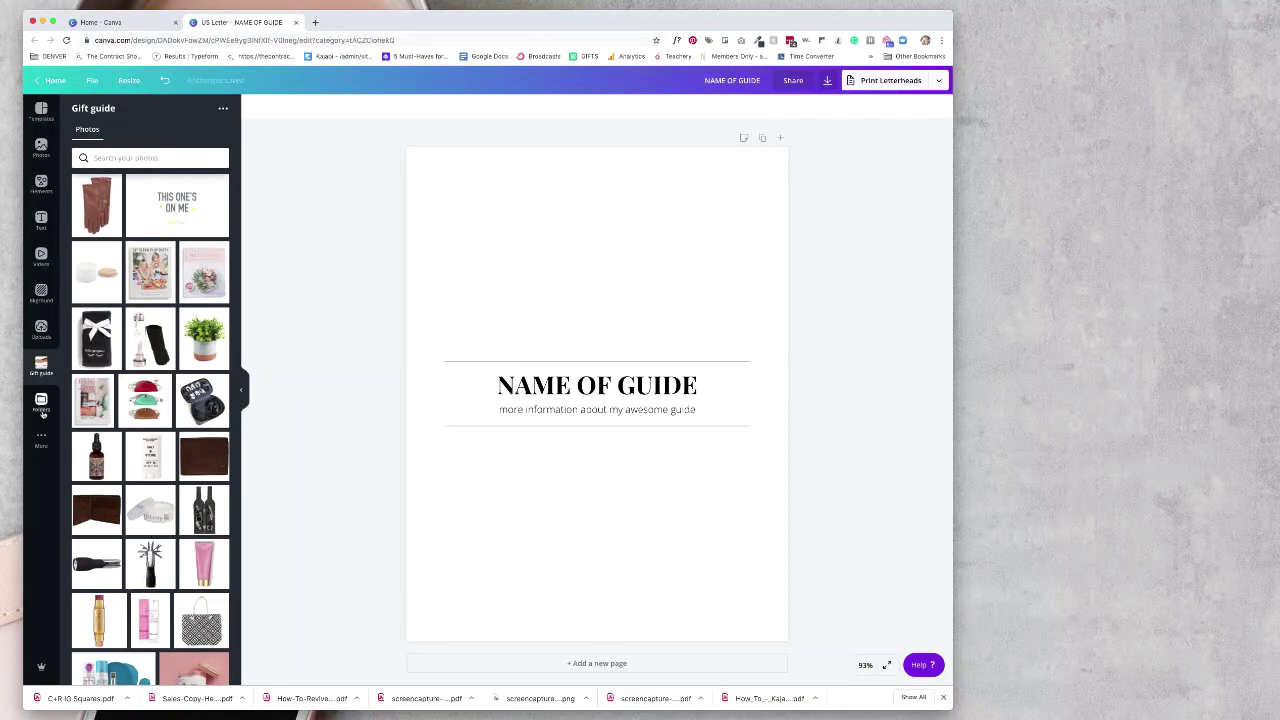
- Build a small square image placeholder near the page's upper-left corner with "NAME OF PRODUCT" and "$XX.XX" centred below it
left_click(40, 183)
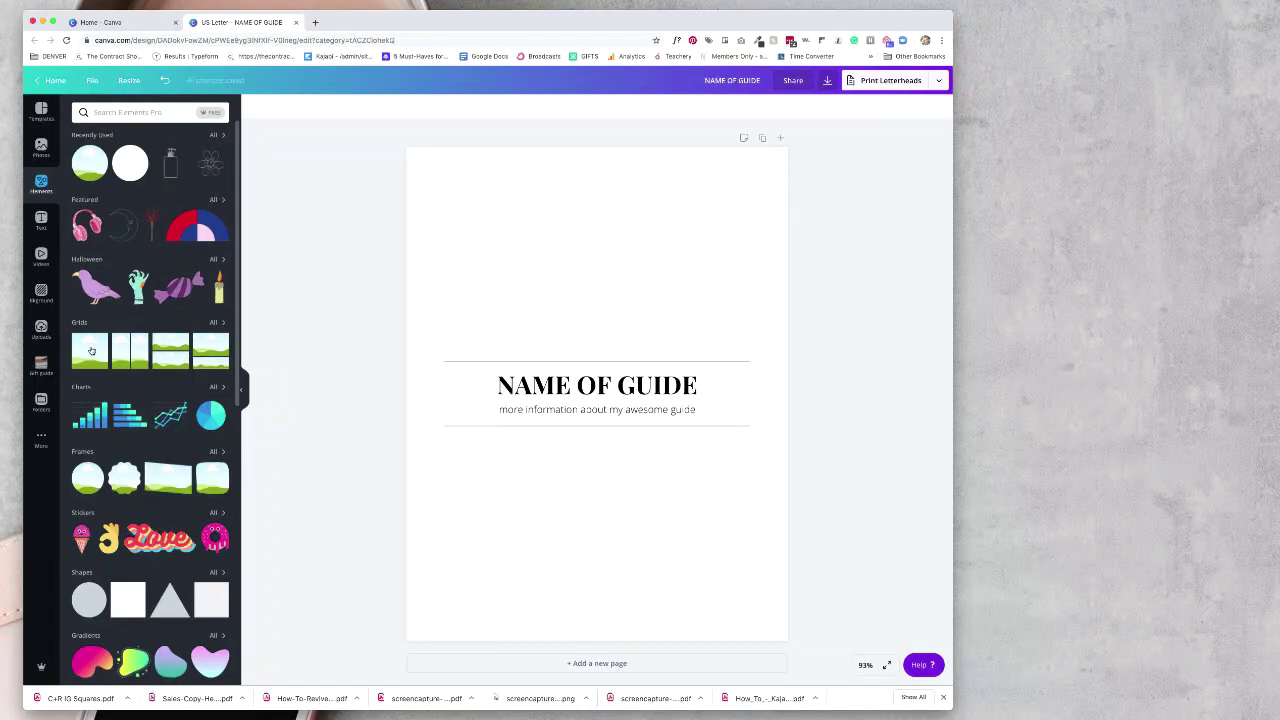
left_click(90, 350)
left_click_drag(790, 144, 643, 557)
left_click_drag(514, 586, 543, 190)
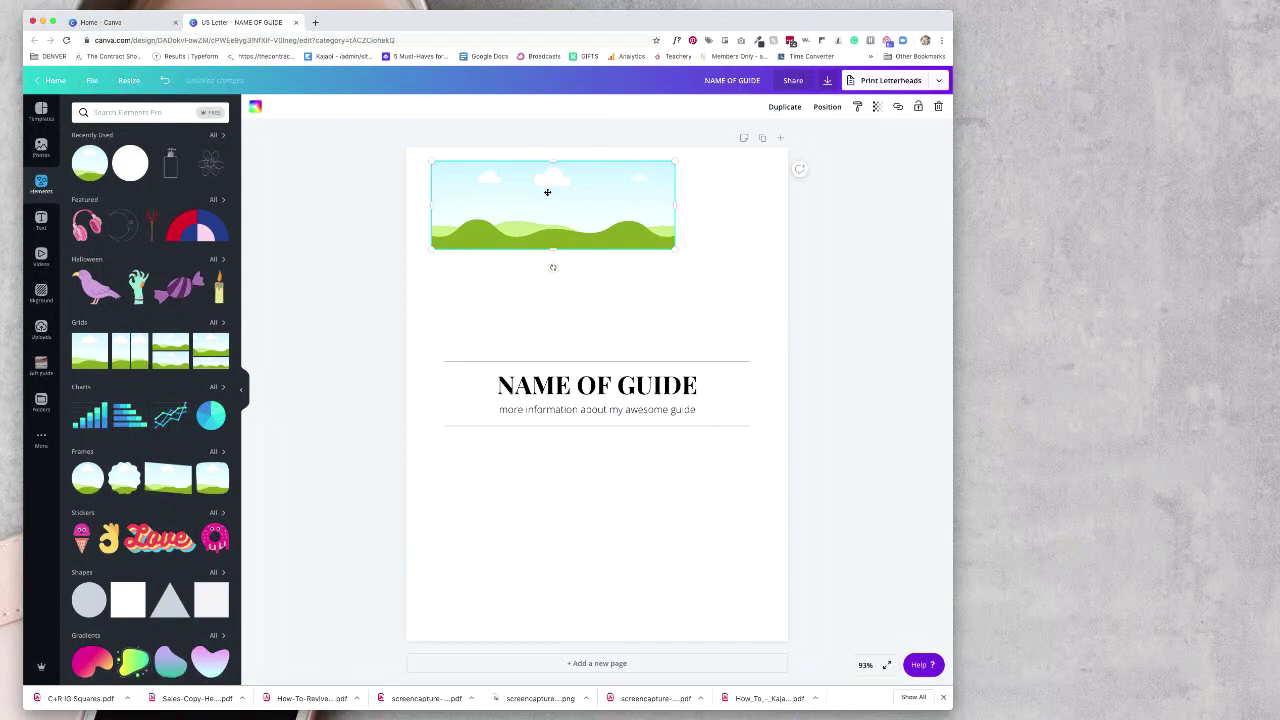
left_click_drag(671, 207, 503, 213)
left_click_drag(471, 218, 468, 214)
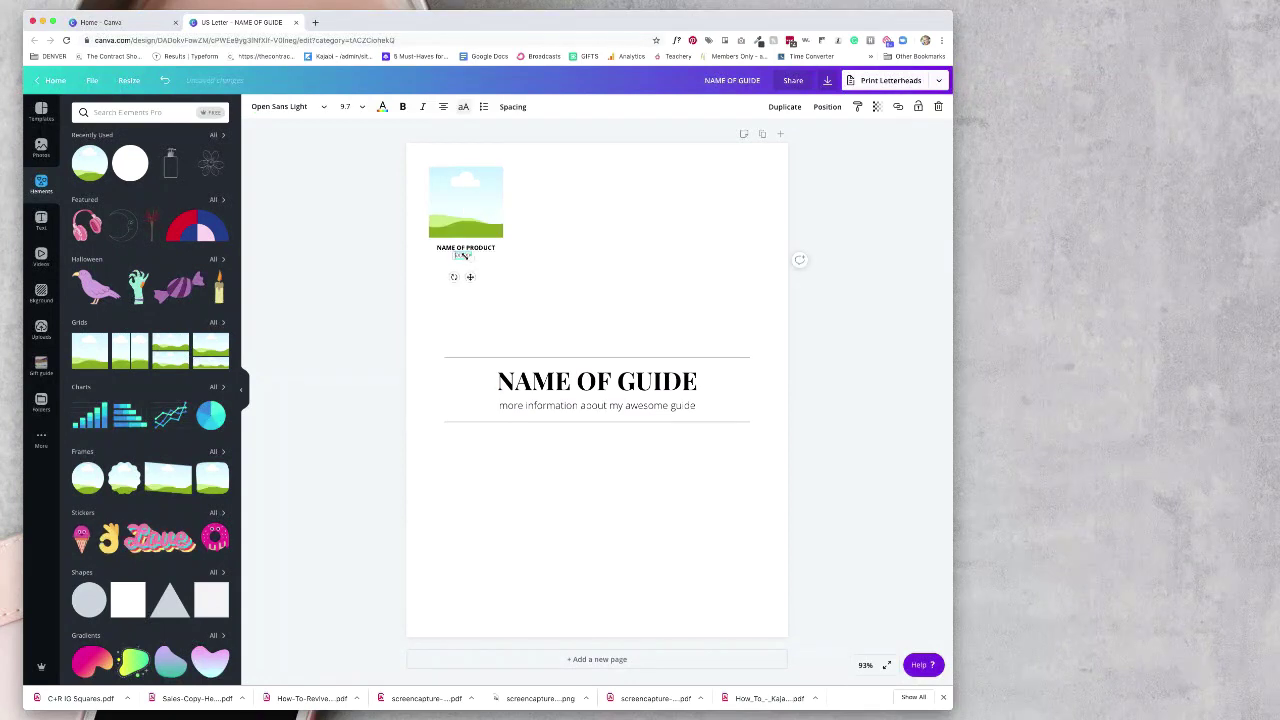
left_click_drag(465, 258, 467, 256)
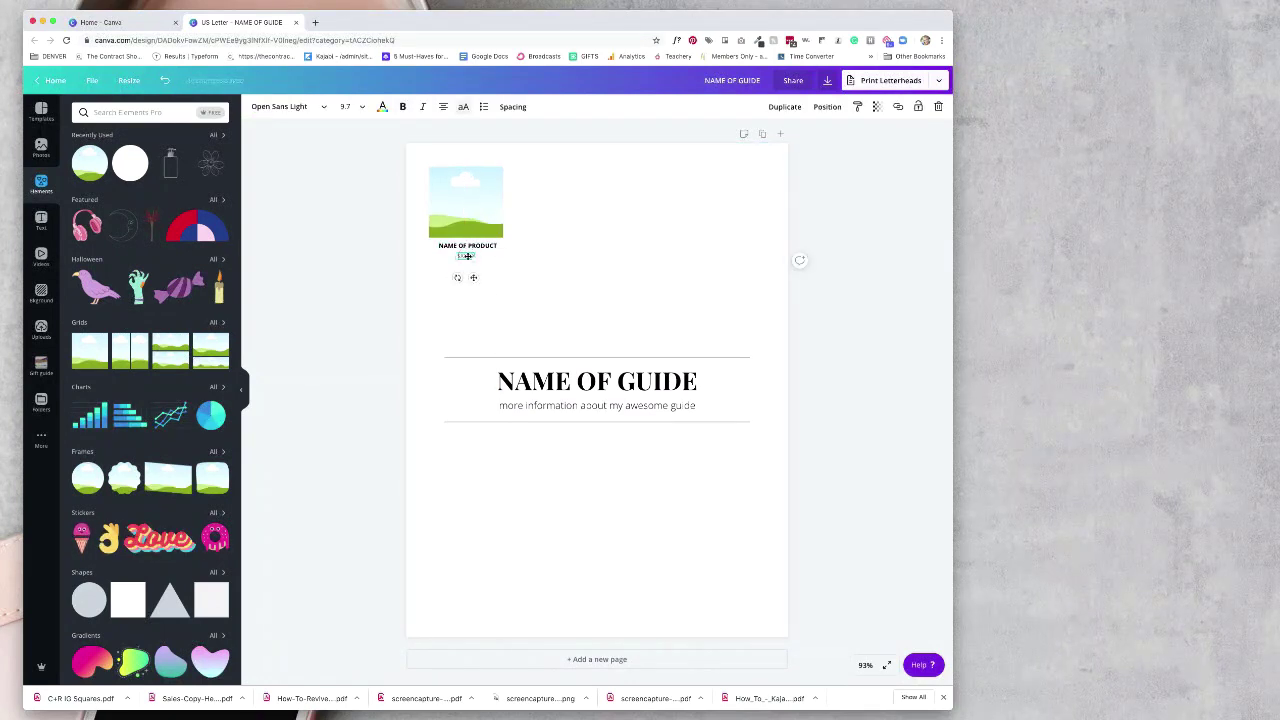
- Duplicate the product block, including its image placeholder, name and price, to form a row of four
left_click(446, 247, "shift")
left_click(460, 210, "shift")
left_click(804, 107)
left_click_drag(487, 207, 727, 200)
left_click(805, 108)
key("super+d")
left_click(793, 329)
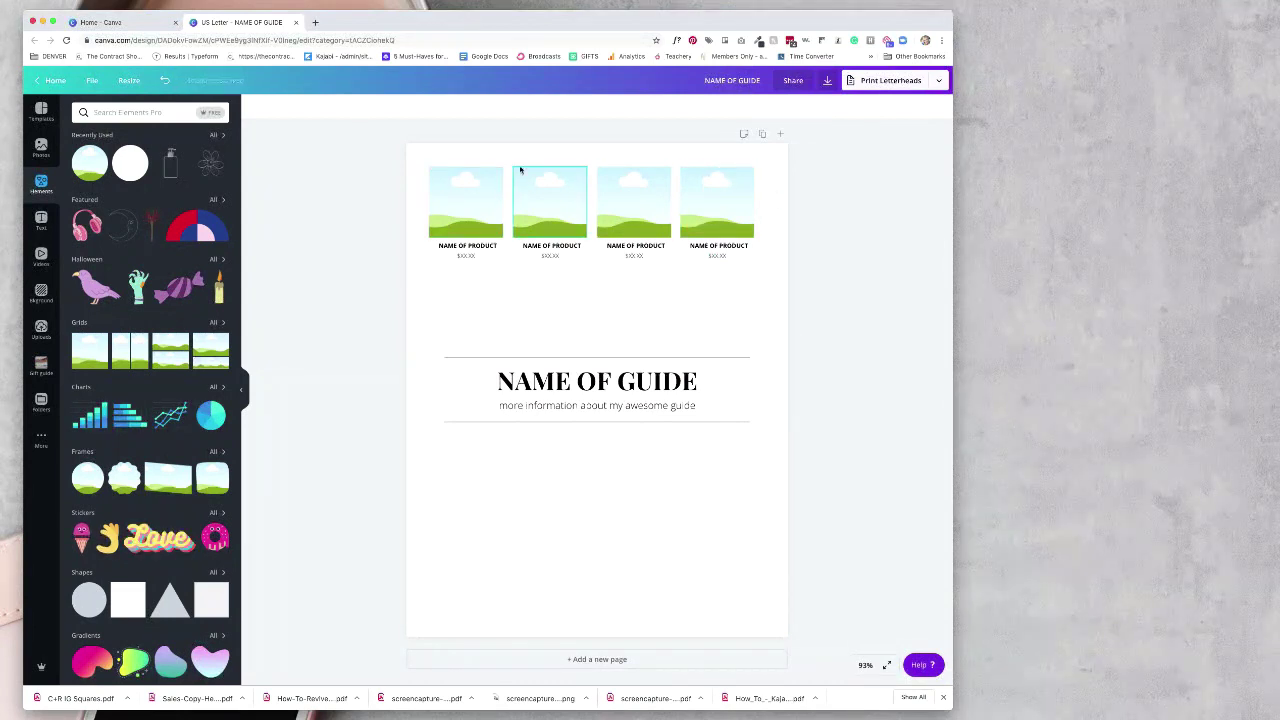
- Centre the row of four product blocks on the page and duplicate it directly beneath as a second row
left_click_drag(707, 209, 711, 209)
left_click_drag(820, 196, 629, 247)
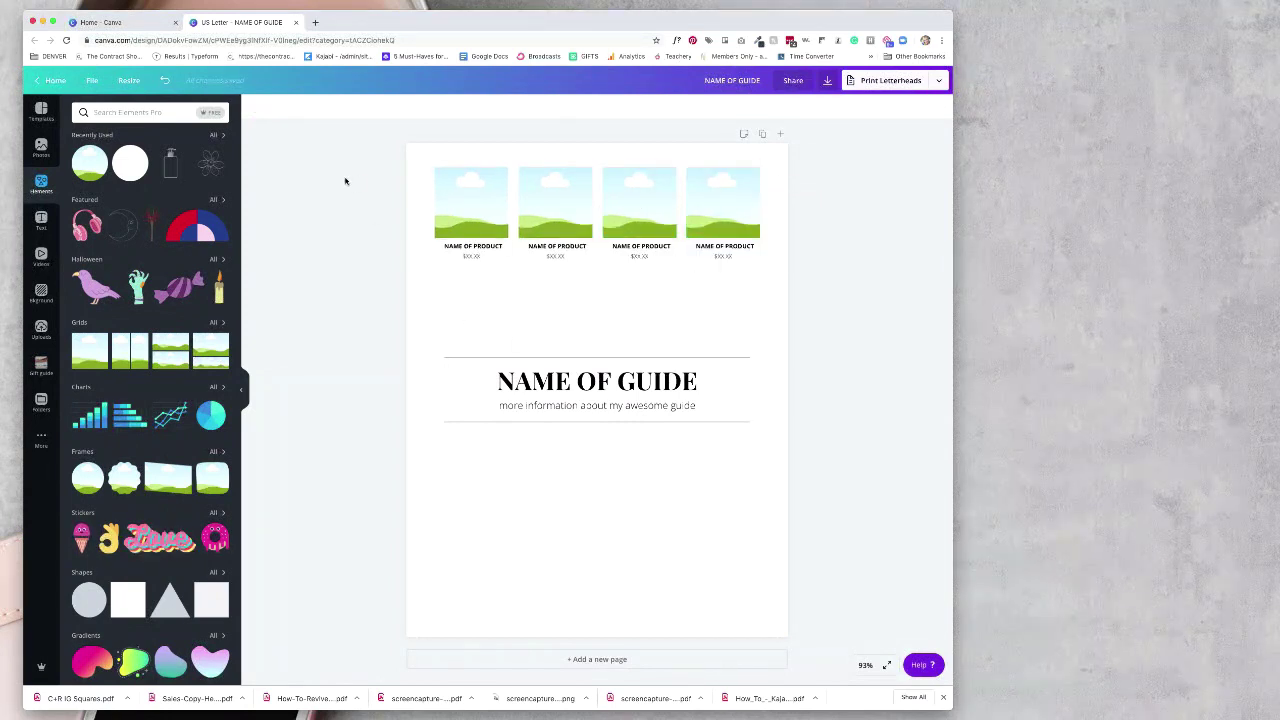
left_click_drag(345, 181, 820, 270)
left_click(803, 107)
left_click_drag(644, 206, 637, 294)
left_click(396, 421)
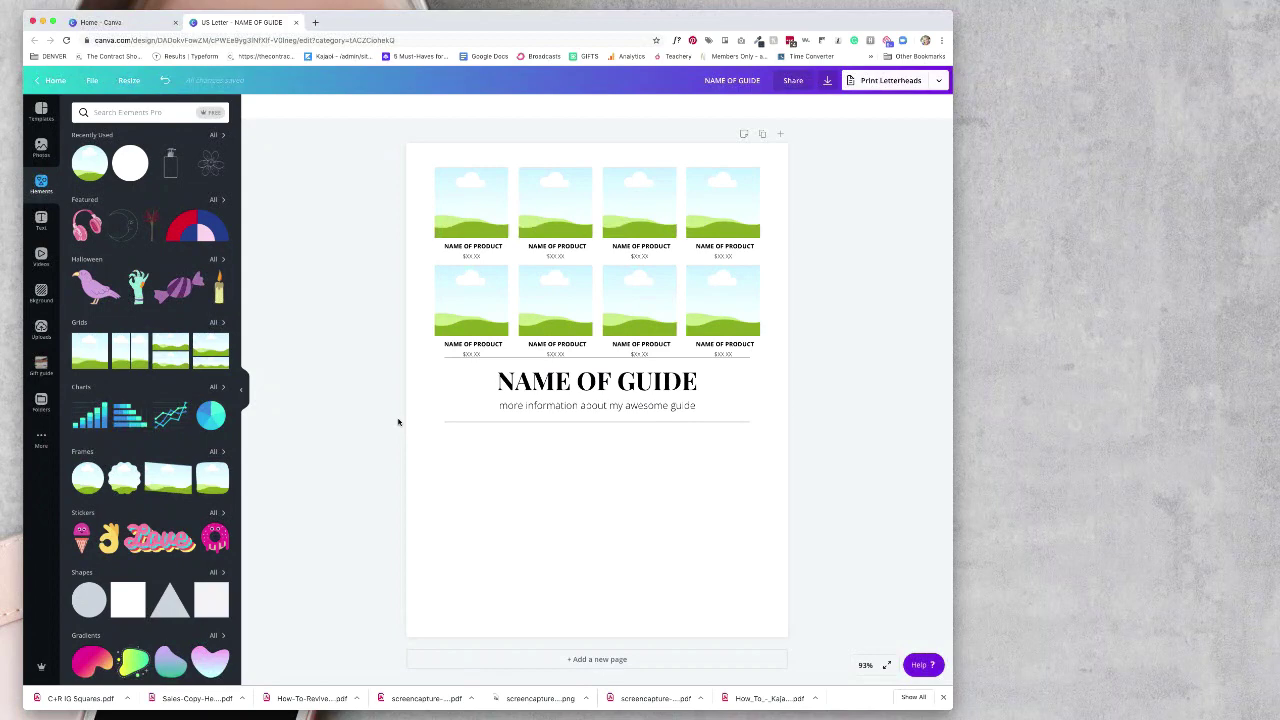
- Shrink the two product rows slightly to clear the title's upper line and space the four columns evenly
mouse_move(370, 162)
left_mouse_down()
mouse_move(757, 366)
mouse_move(769, 358)
mouse_move(746, 349)
left_mouse_up()
left_click_drag(635, 301, 642, 295)
left_click_drag(371, 174, 476, 346)
left_click_drag(460, 211, 452, 211)
left_click_drag(537, 148, 568, 310)
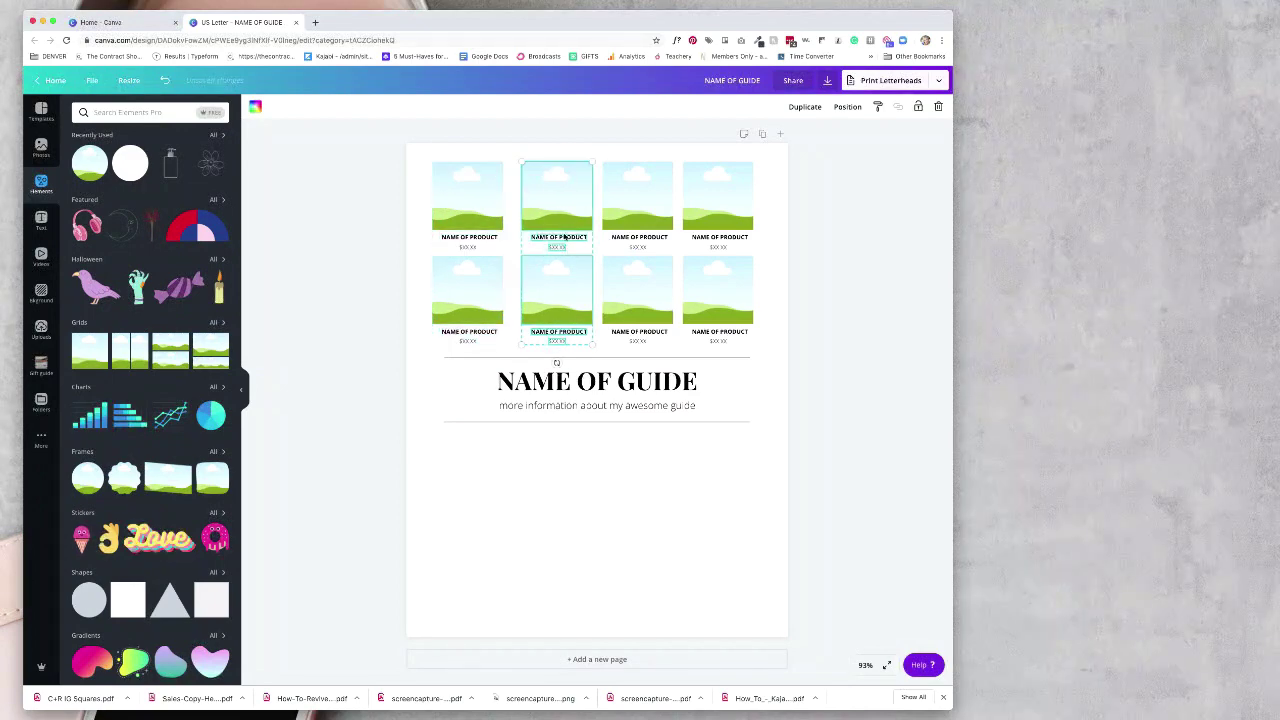
left_click_drag(683, 137, 726, 372)
left_click_drag(634, 127, 640, 343)
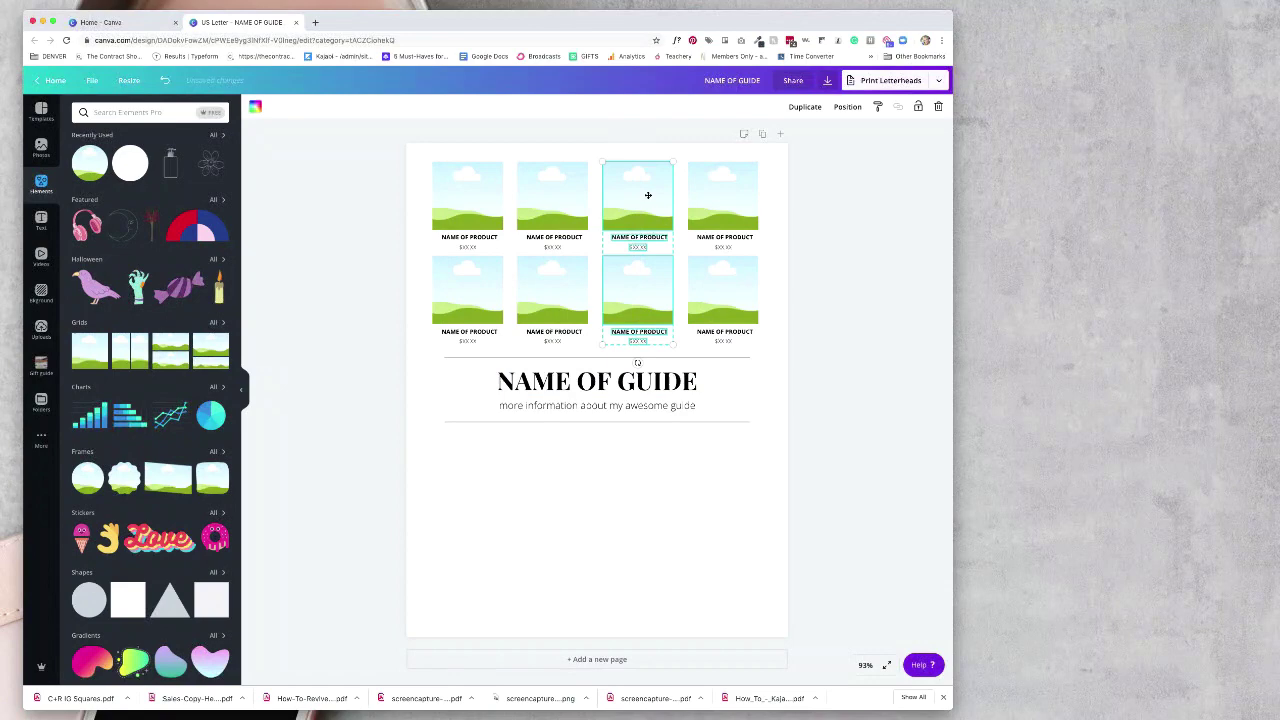
left_click_drag(647, 189, 648, 189)
left_click_drag(769, 354, 717, 191)
- Duplicate both product rows and place the copy below the title block
left_click_drag(328, 153, 797, 356)
left_click_drag(312, 121, 788, 350)
left_click(804, 107)
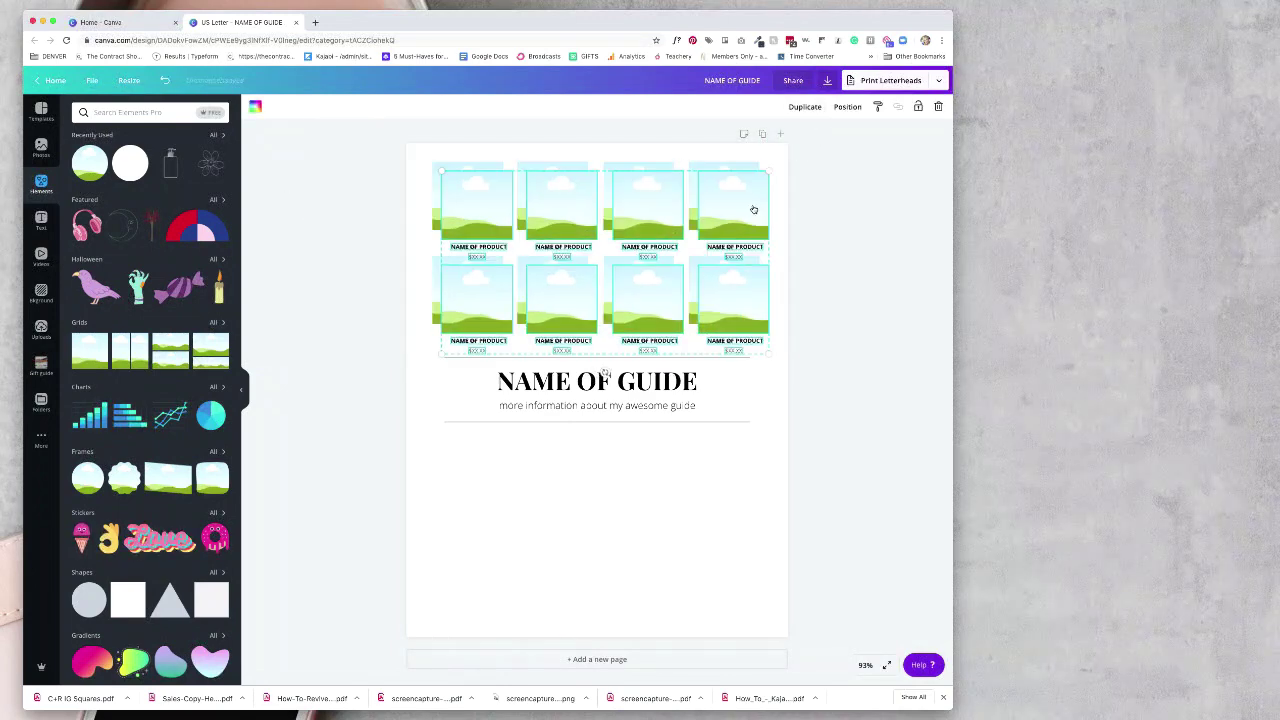
left_click_drag(640, 203, 632, 468)
left_click(840, 510)
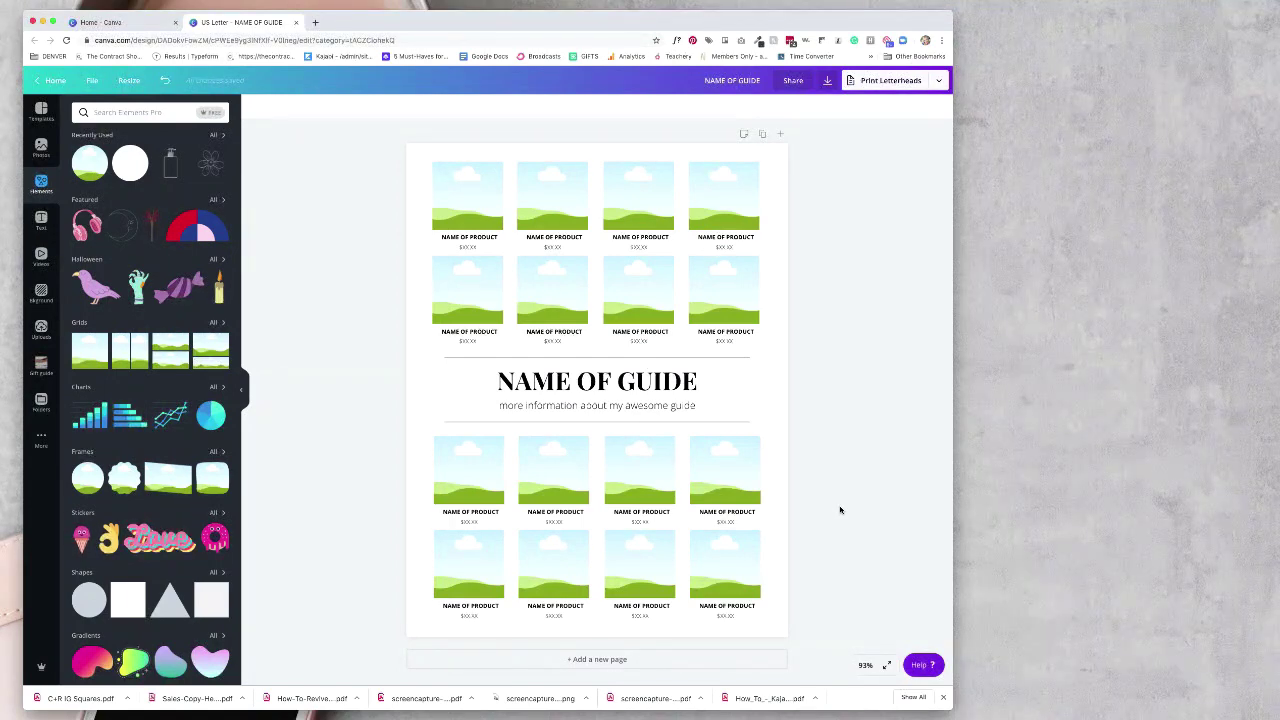
- Duplicate the page and retitle page 1 "his and her's gifts" with the subtitle "our favorite gifs for him and her UNDER $50"
left_click(762, 133)
scroll(719, 362, "up", 5)
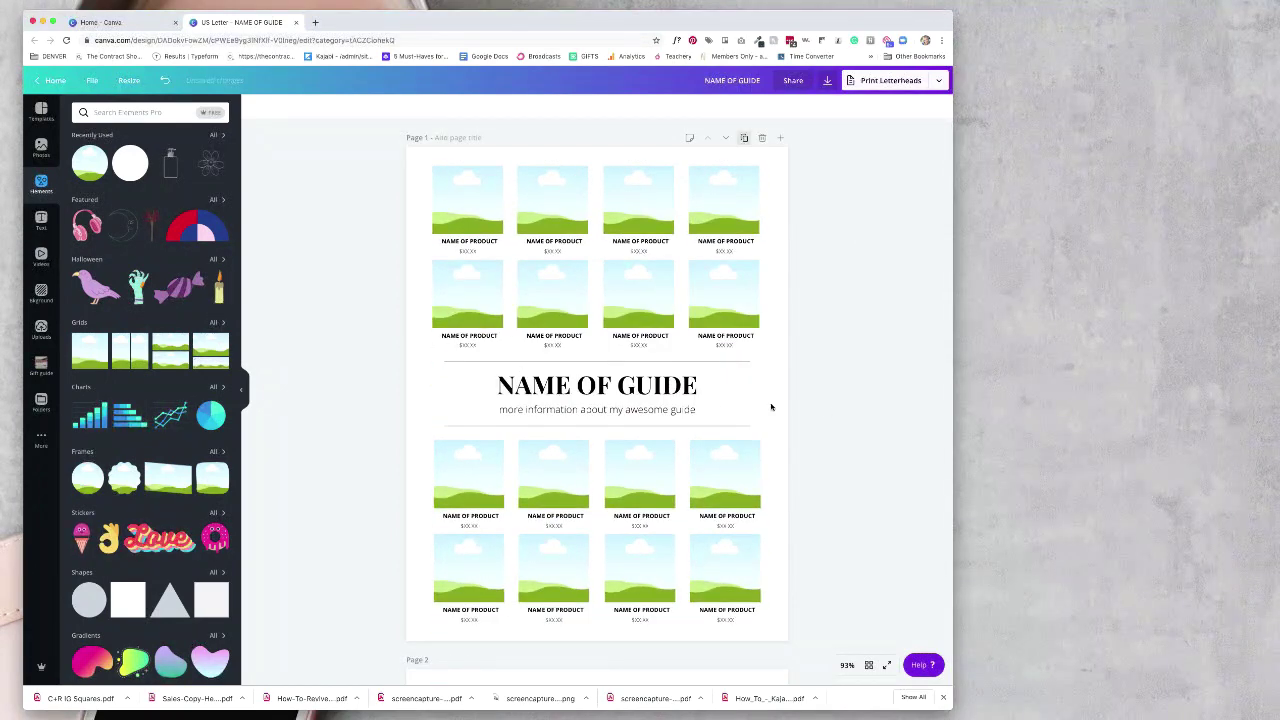
double_click(596, 386)
type("his and her's gifts")
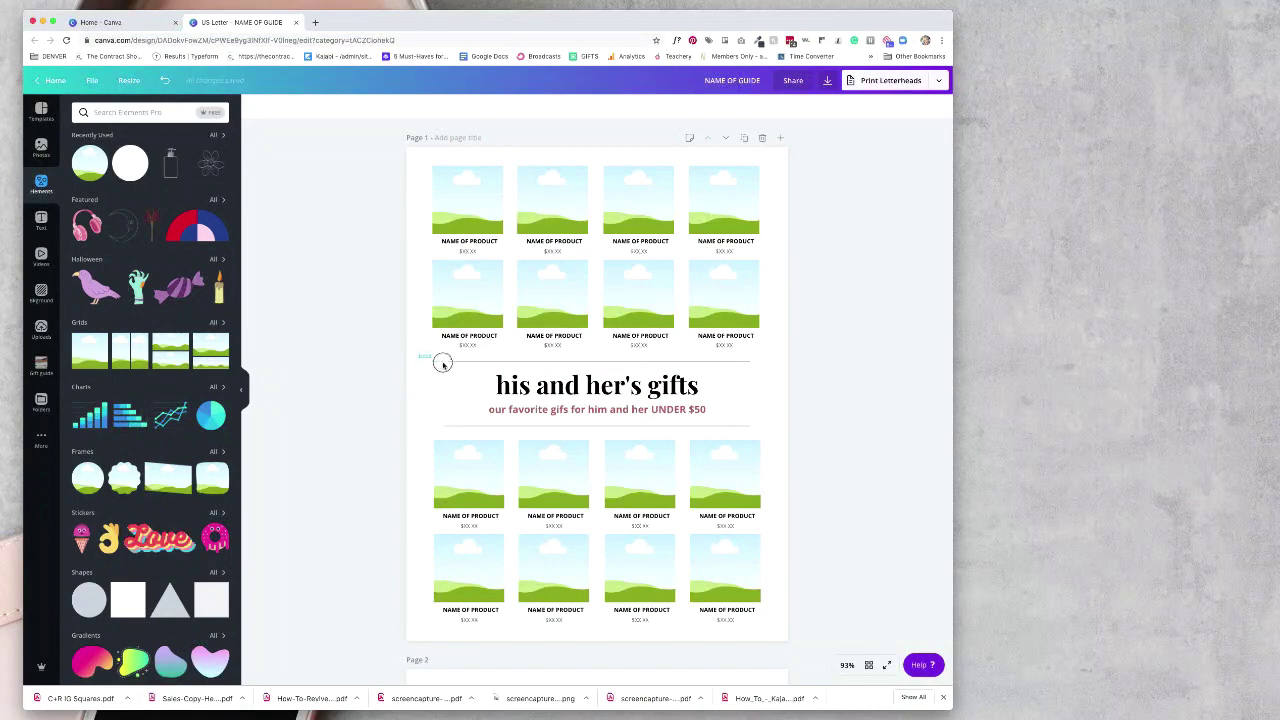
- Replace the title's framing lines with a semi-transparent pink band sent behind the text and fitted to the page width
left_click(444, 362)
left_click_drag(596, 366, 495, 411)
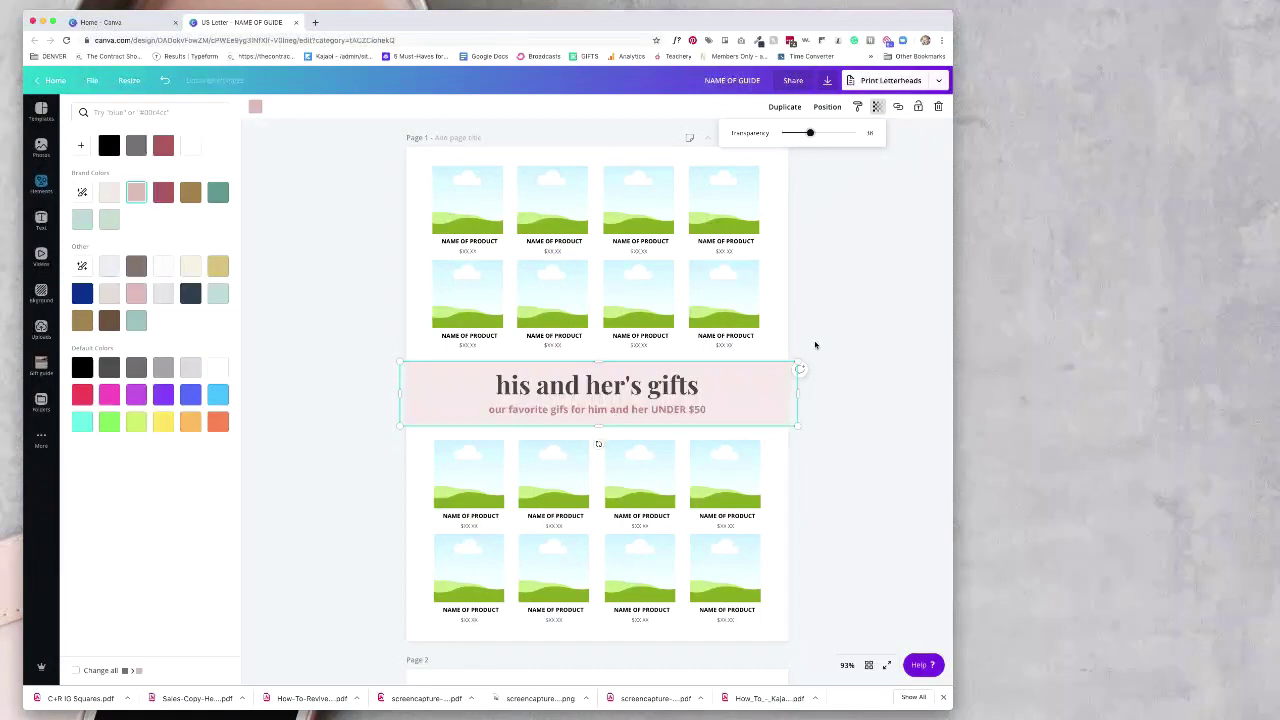
left_click(827, 107)
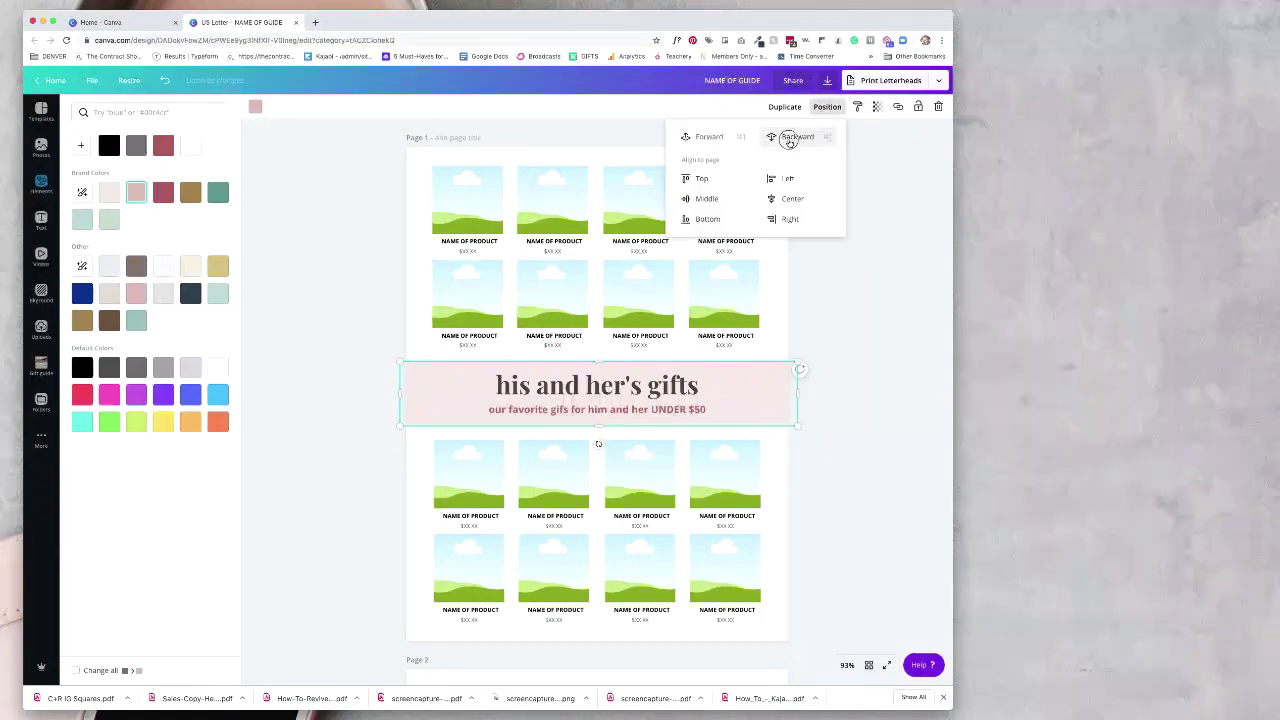
left_click_drag(400, 393, 407, 398)
left_click_drag(797, 398, 789, 397)
- Change the page 1 title to "HIS + HER'S GIFTS" and reduce the subtitle to 14.8 pt
left_click(632, 393)
left_click(656, 410)
left_click(581, 413)
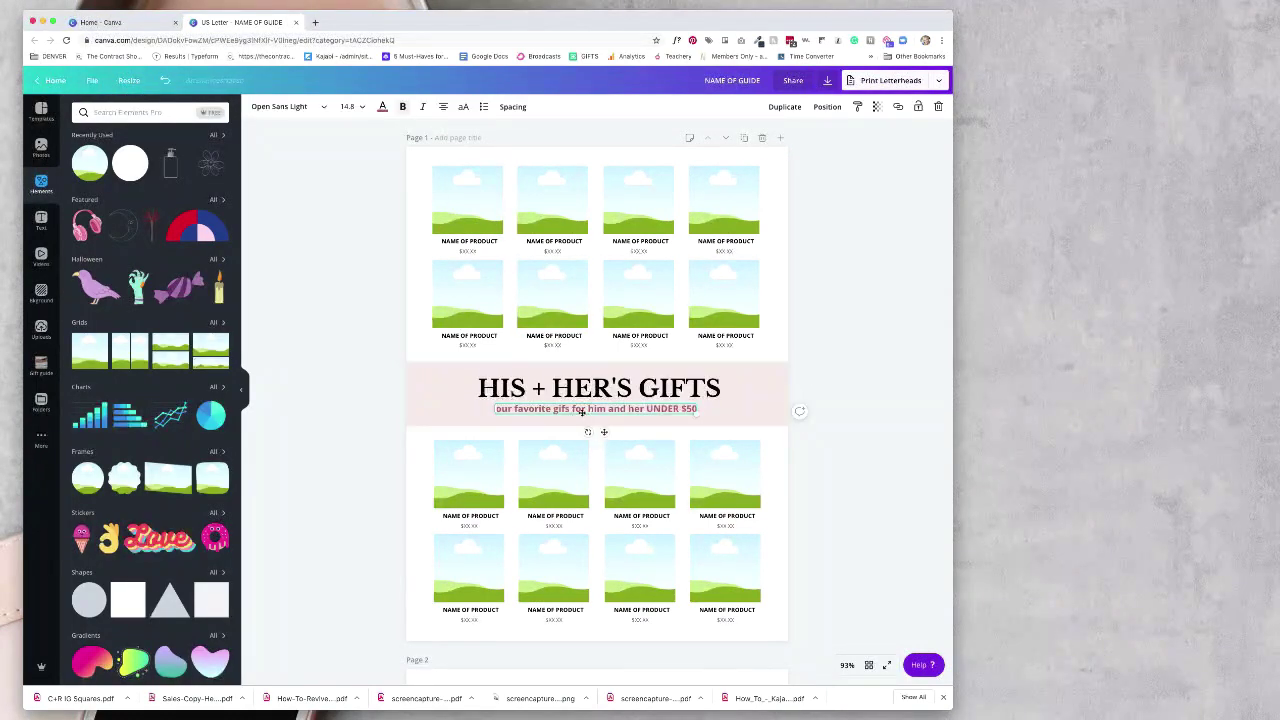
left_click(826, 465)
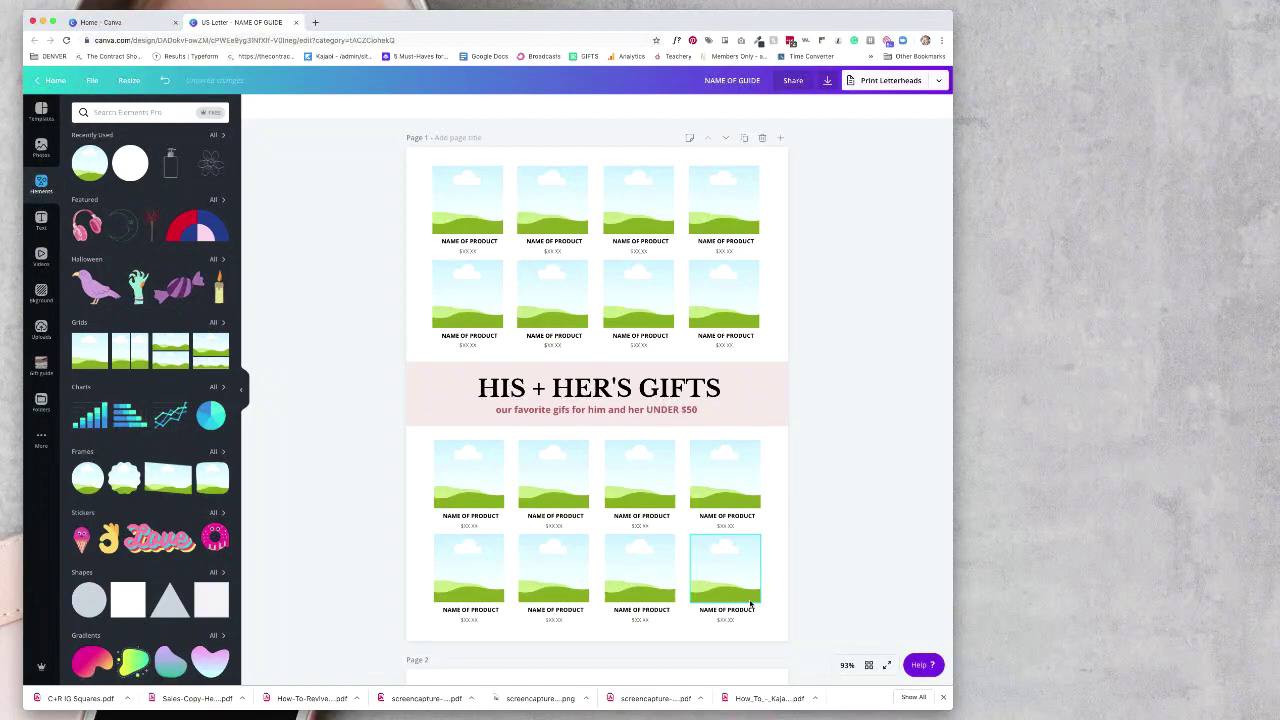
- Fill the second product row with the Gift guide photos of the flashlight, navy tumbler, multi-tool and coloured pouches
left_click(42, 368)
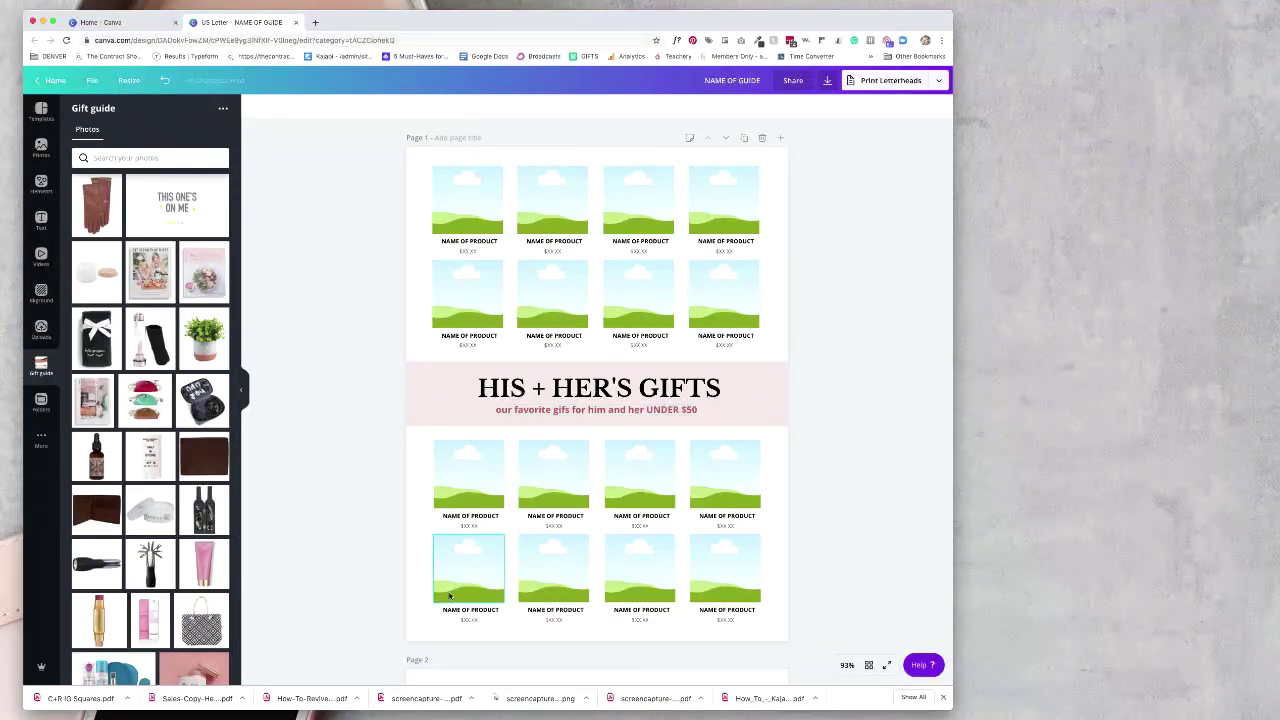
scroll(150, 430, "down", 2)
left_click_drag(110, 440, 444, 290)
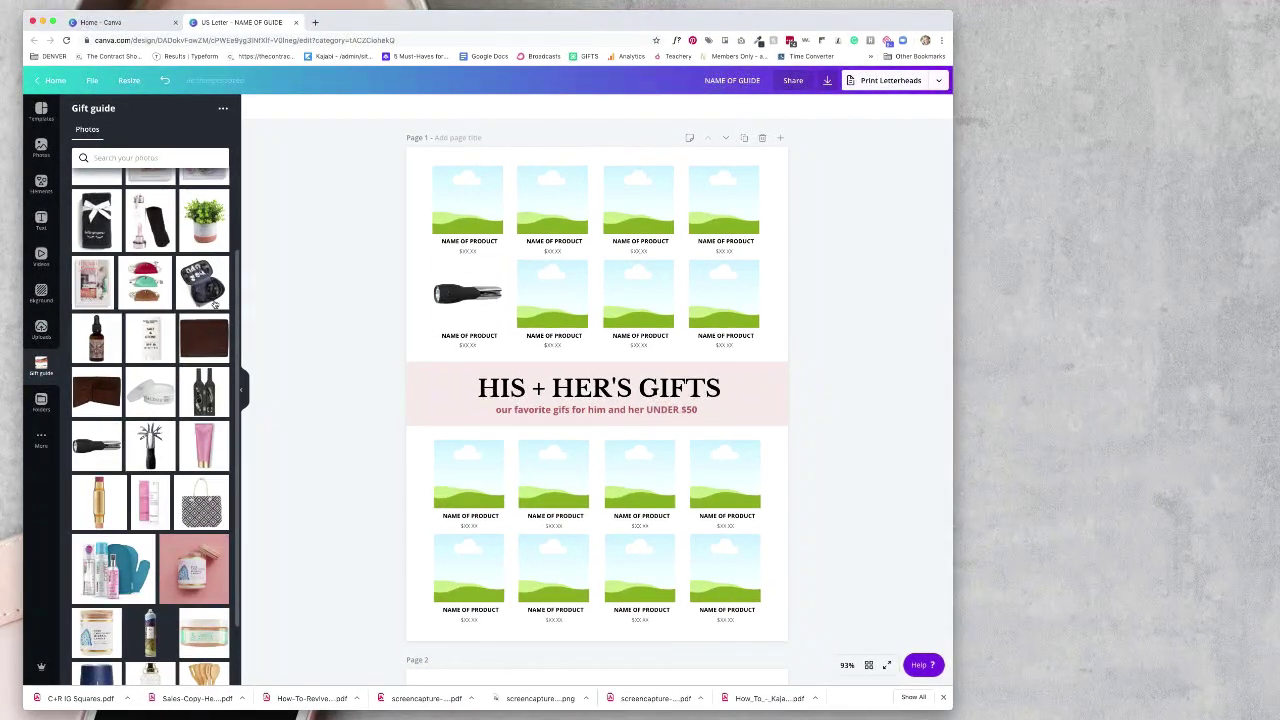
scroll(150, 420, "up", 3)
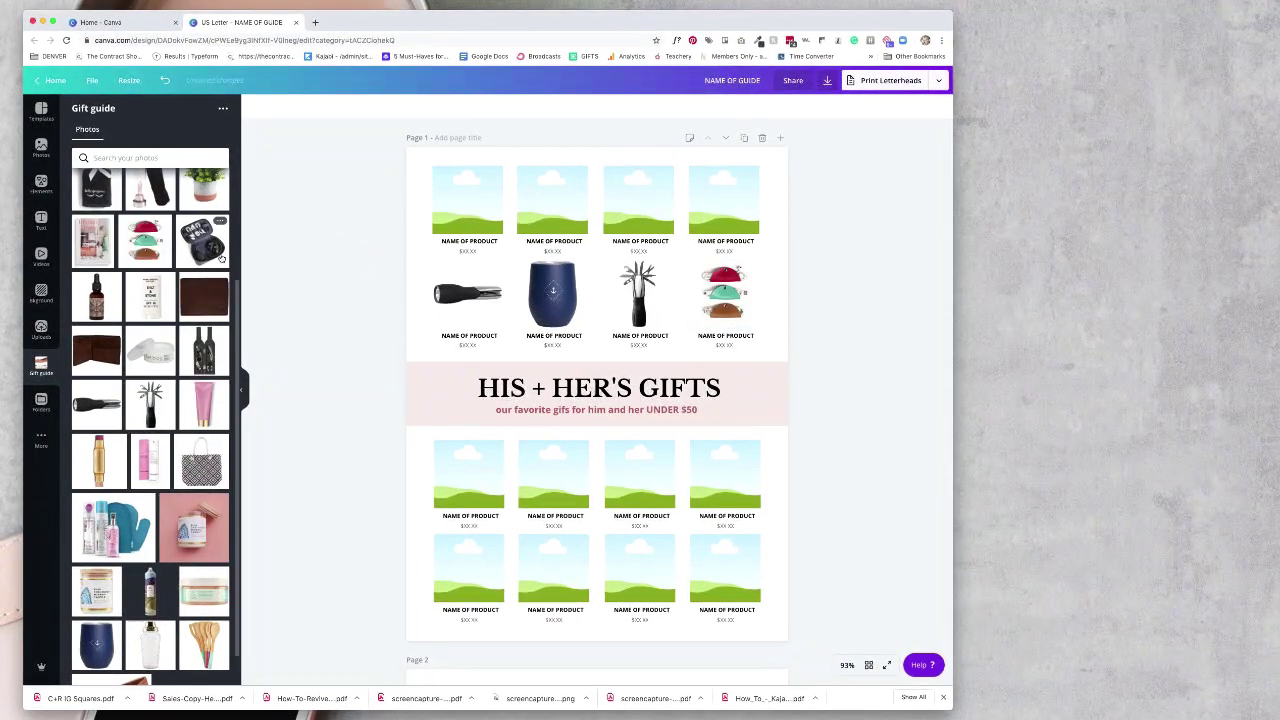
- Fill the first product row with the photos of the bottle-shaped tool set, black case, brown wallet and Salt & Stone tube
scroll(205, 275, "up", 3)
scroll(185, 292, "down", 3)
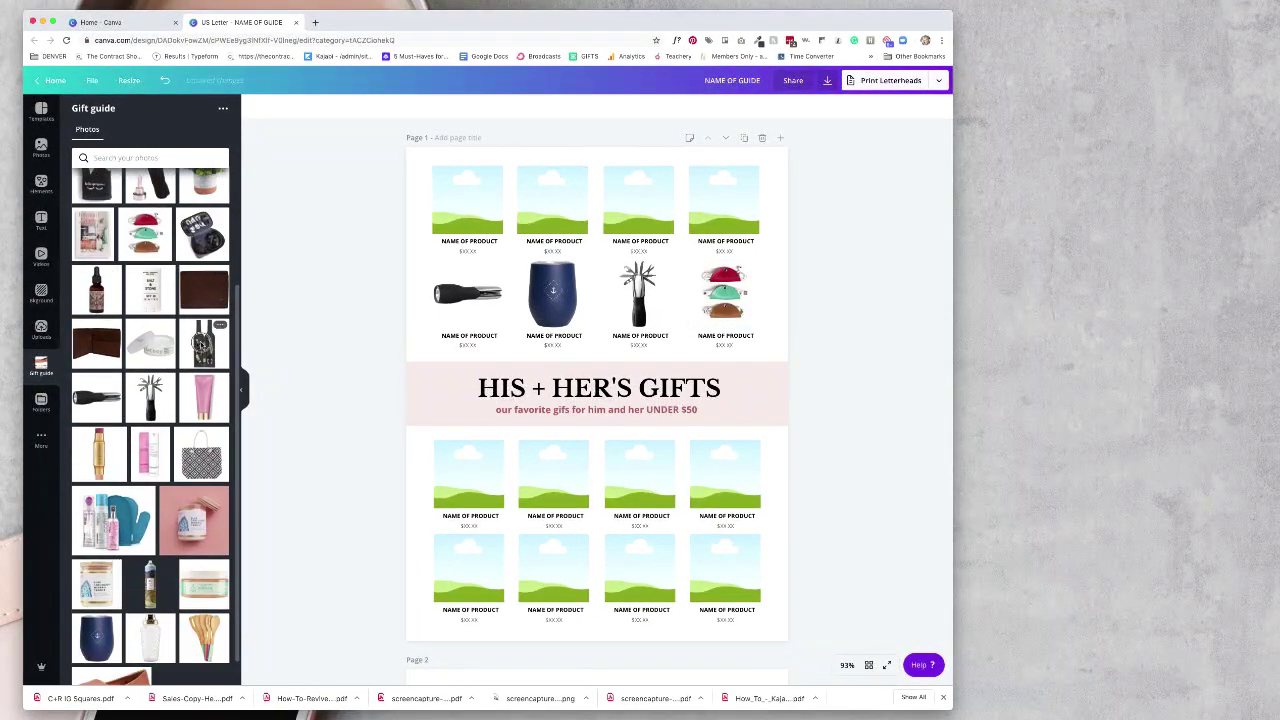
left_click_drag(203, 343, 462, 198)
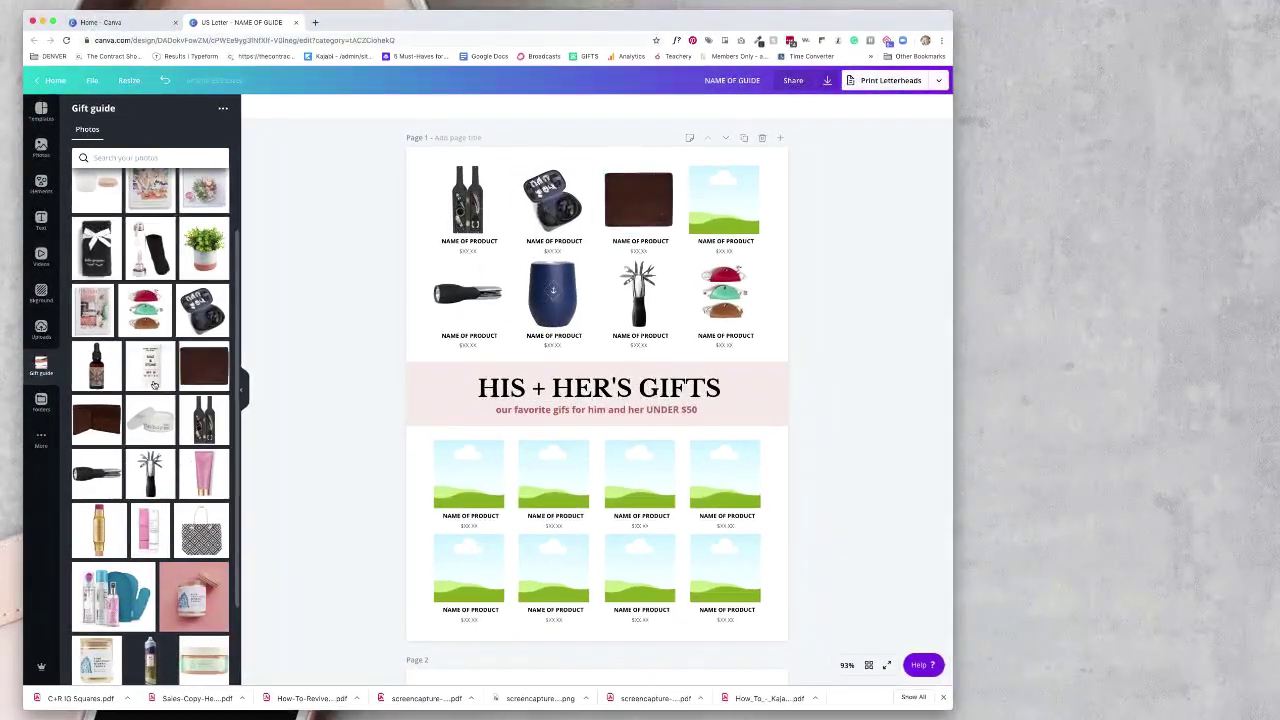
left_click_drag(150, 363, 728, 255)
- Adjust the size and position of the tumbler, multi-tool and bottle-shaped tool set photos within their frames
left_click(639, 295)
left_click_drag(639, 350, 632, 351)
left_click(724, 294)
double_click(496, 186)
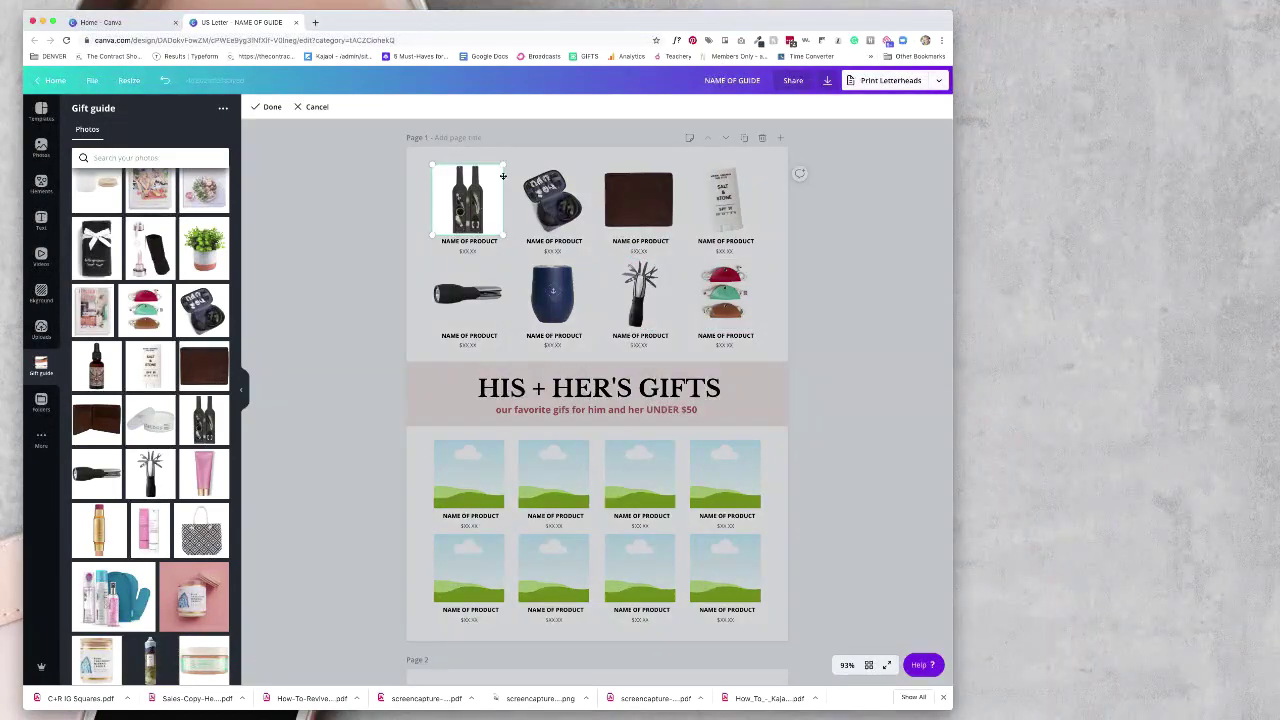
left_click(475, 300)
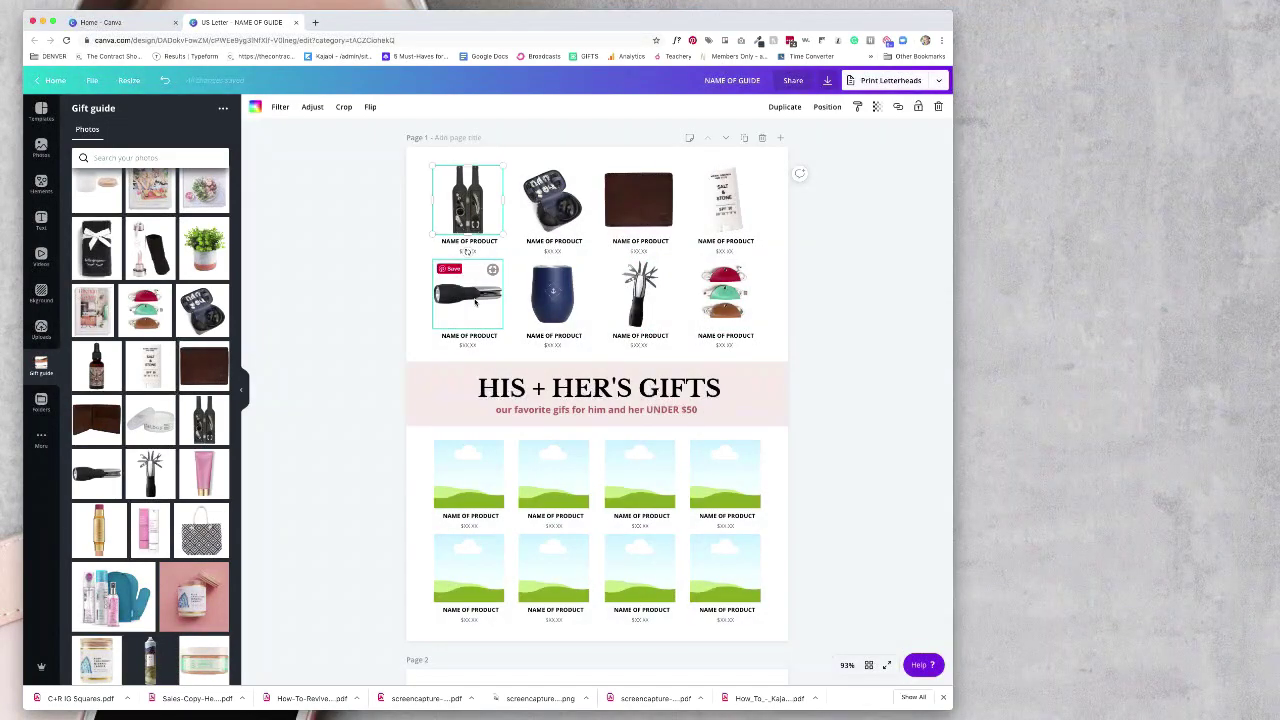
left_click(464, 269)
left_click(447, 242)
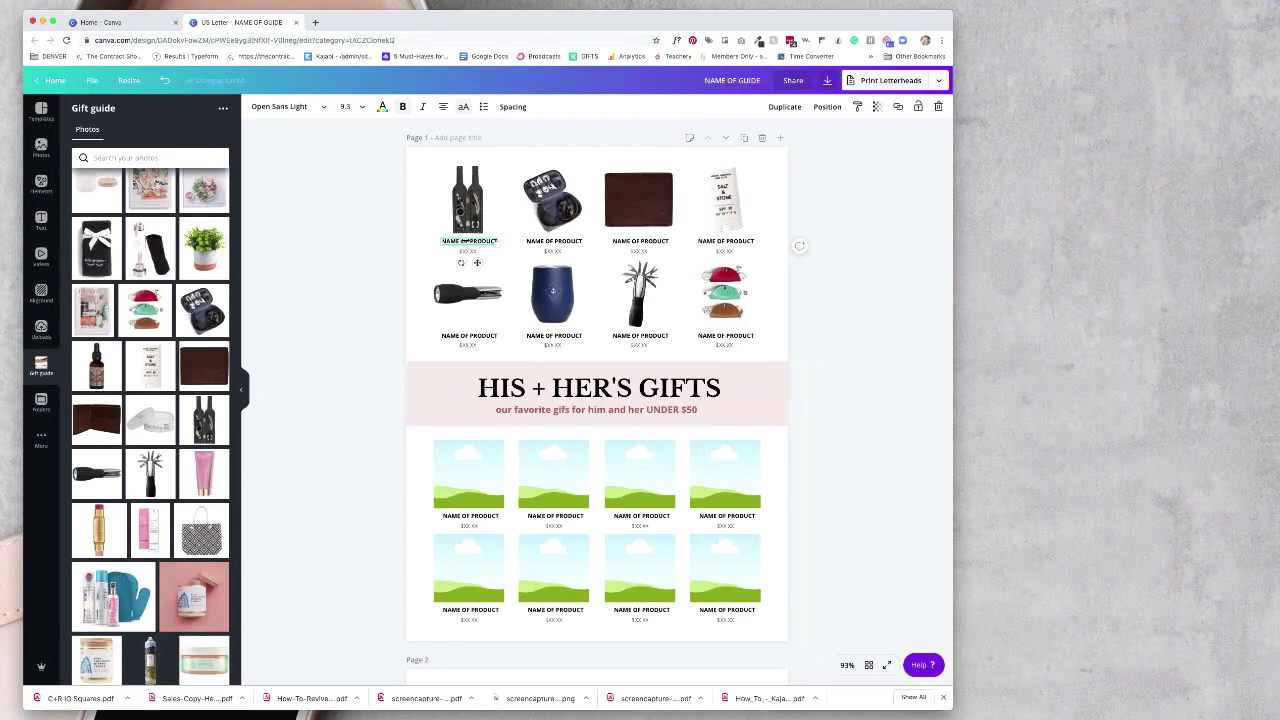
left_click(468, 252)
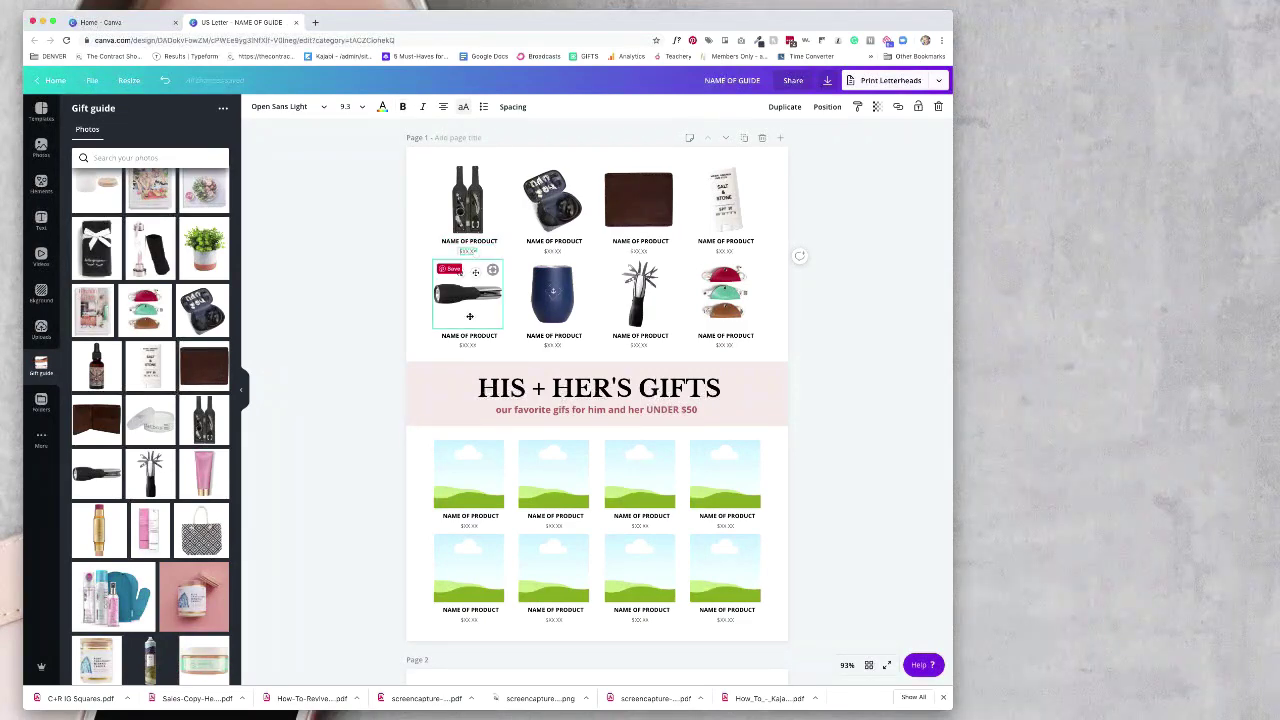
left_click(323, 363)
- Fill page 2's first row with the blue toiletry set, "THIS ONE'S ON ME", pink tube and black-pouch photos, and put the lipstick in the second row's first frame
scroll(323, 363, "down", 2)
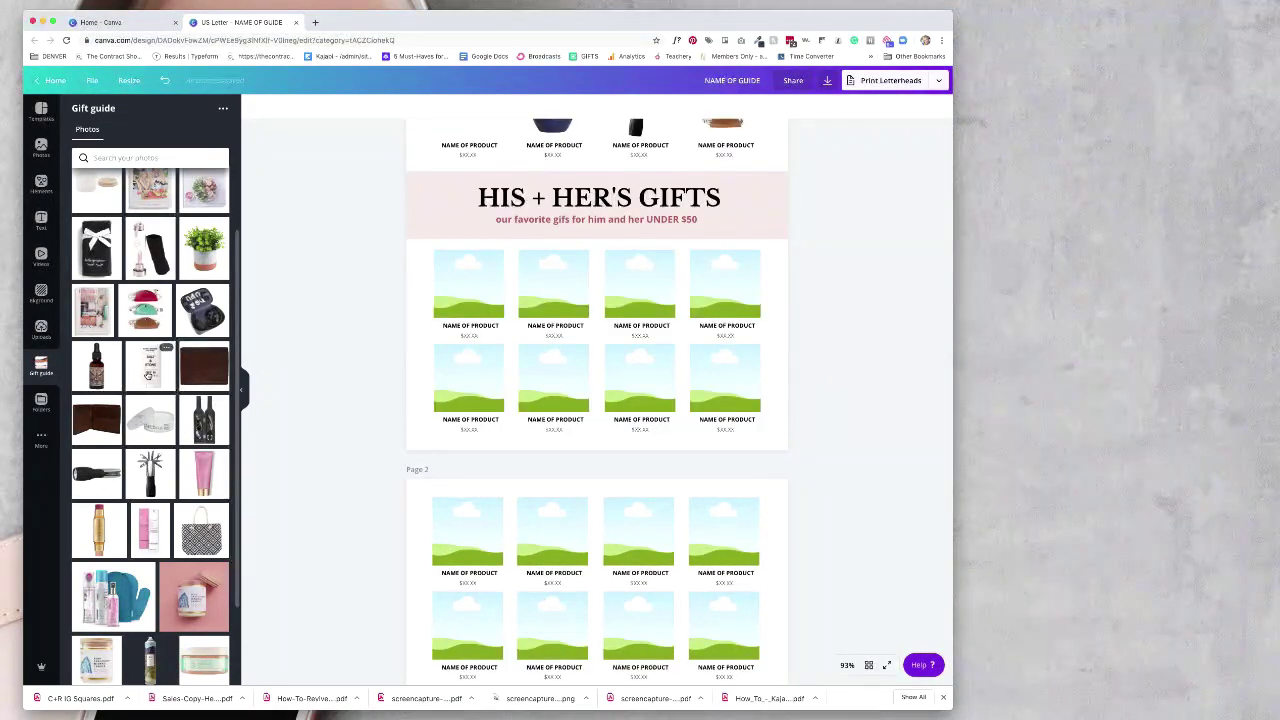
left_click_drag(97, 522, 430, 612)
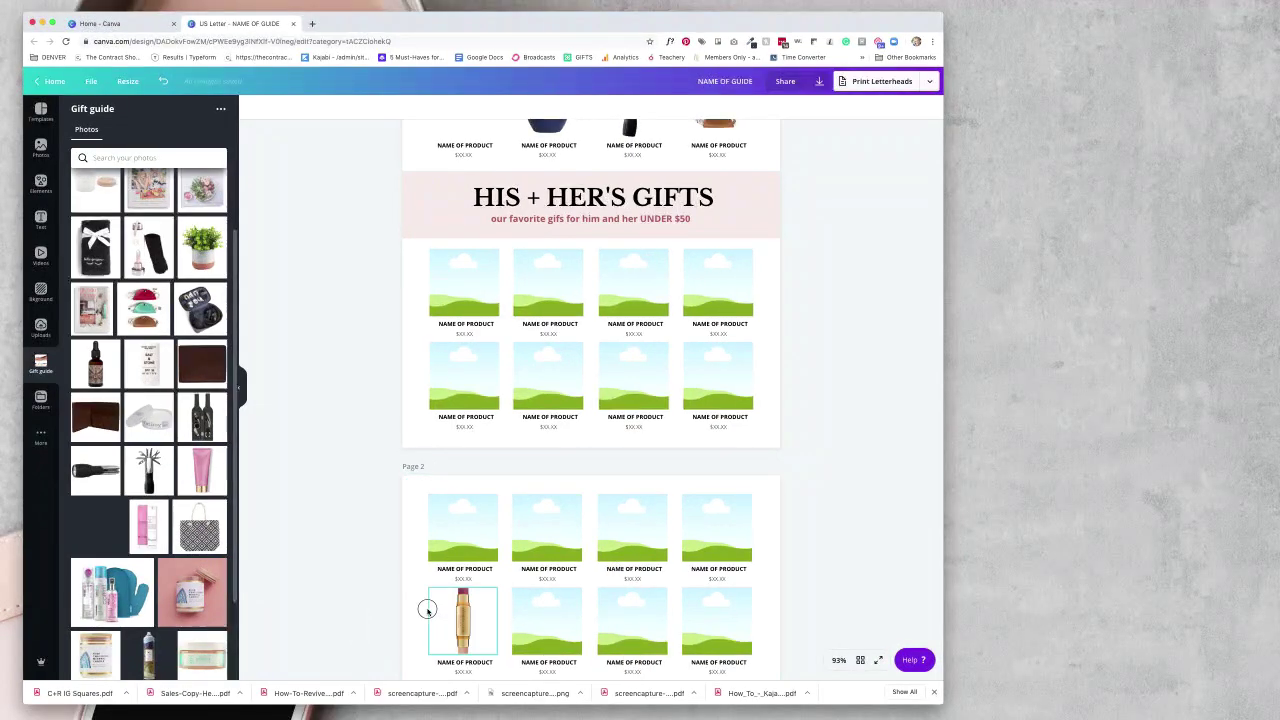
scroll(150, 450, "down", 2)
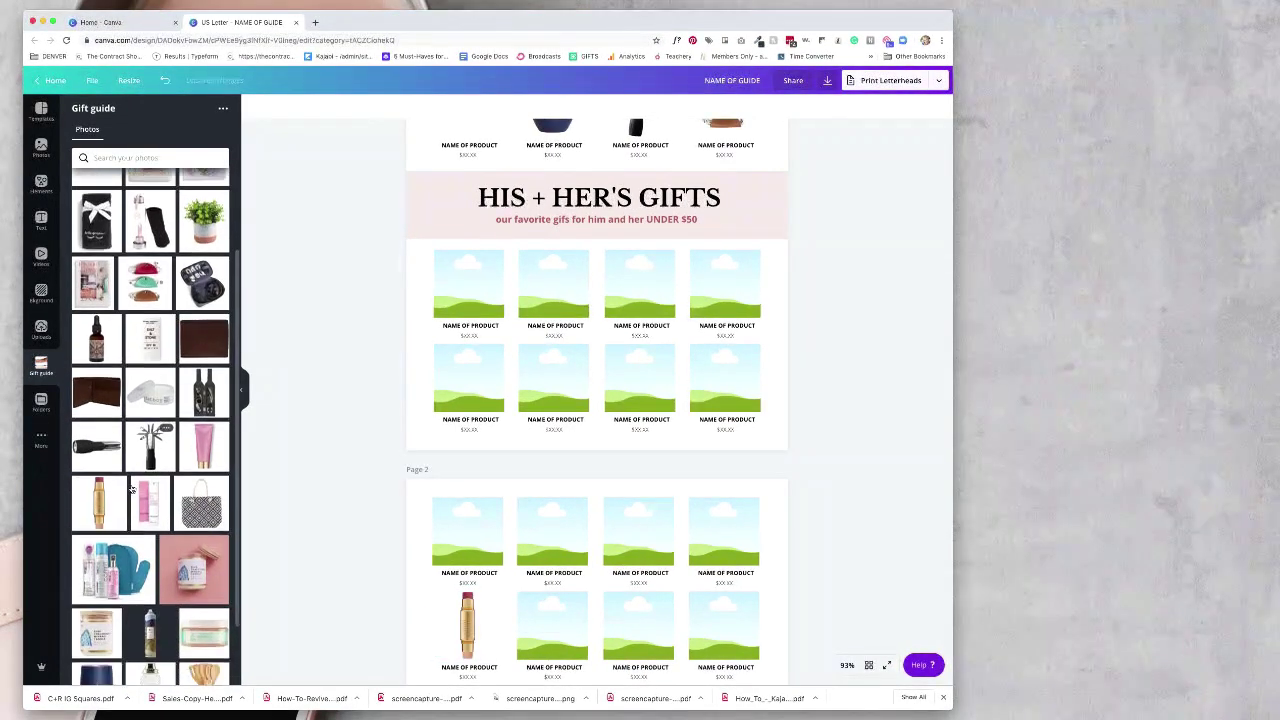
left_click_drag(112, 535, 420, 505)
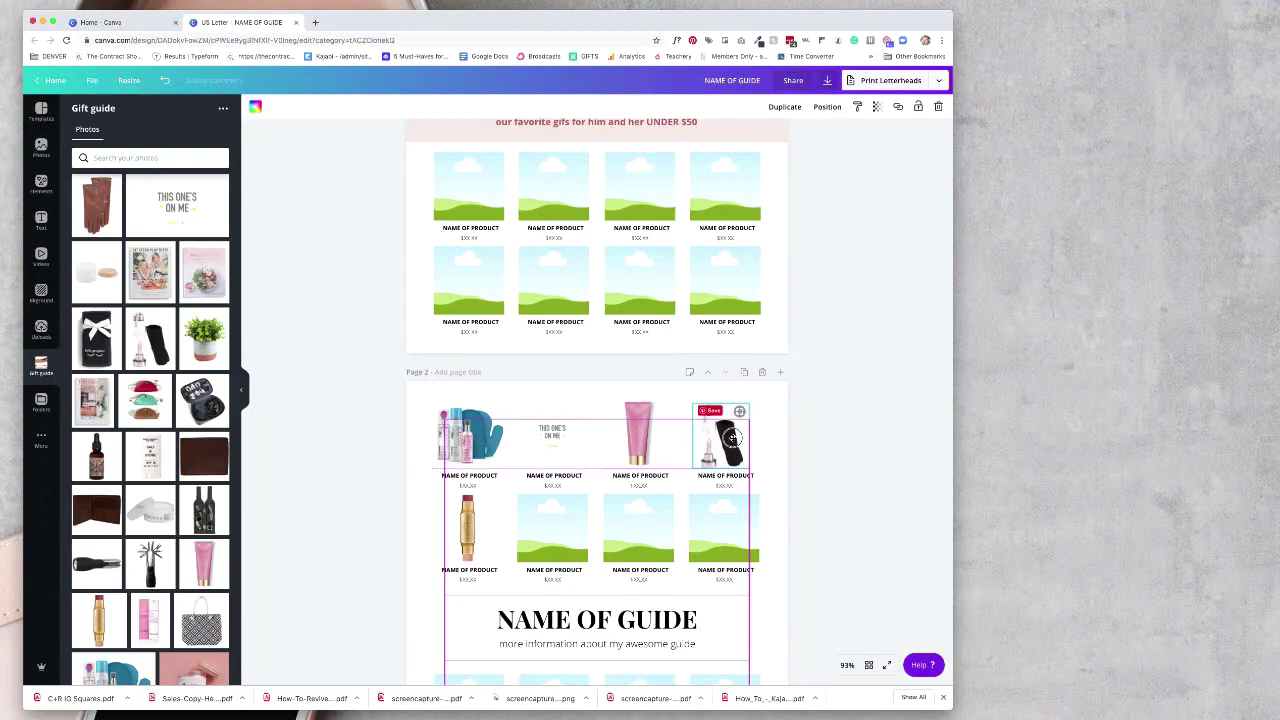
left_click_drag(732, 437, 732, 437)
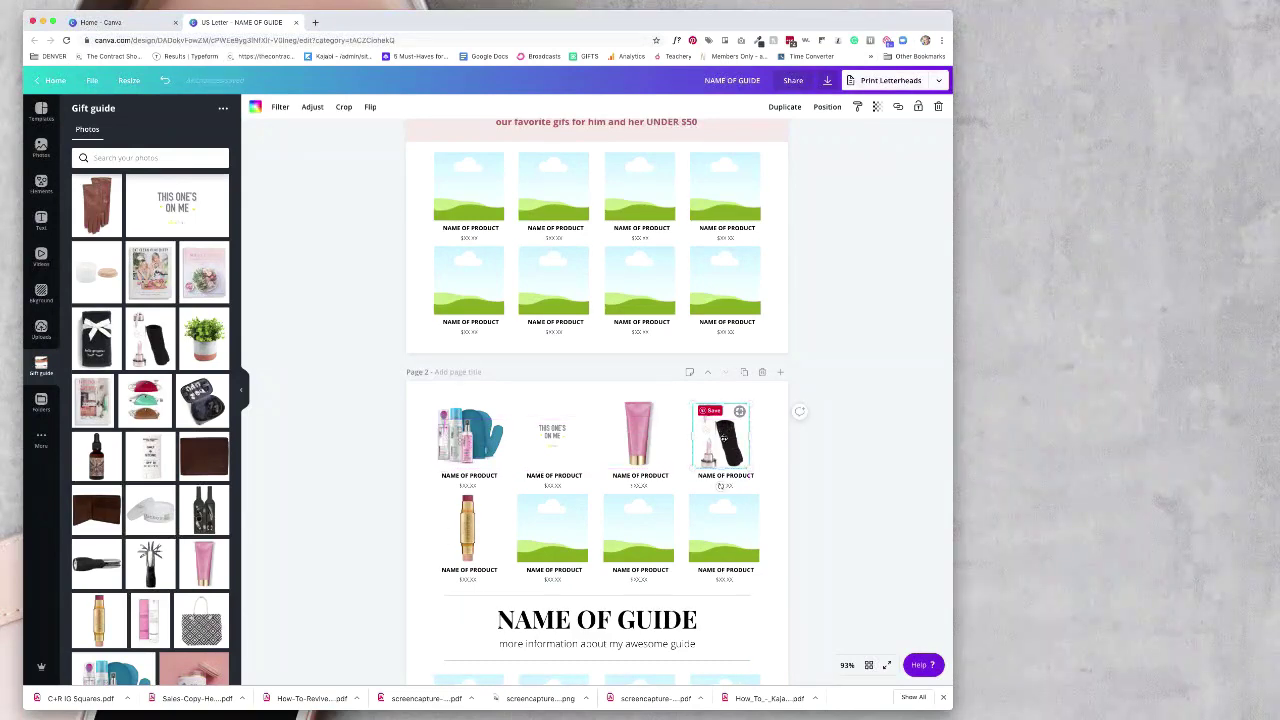
- Slightly shrink the black-pouch photo in the fourth position of page 2's first row
left_click(790, 401)
left_click(727, 443)
left_click_drag(693, 468, 698, 462)
left_click(805, 497)
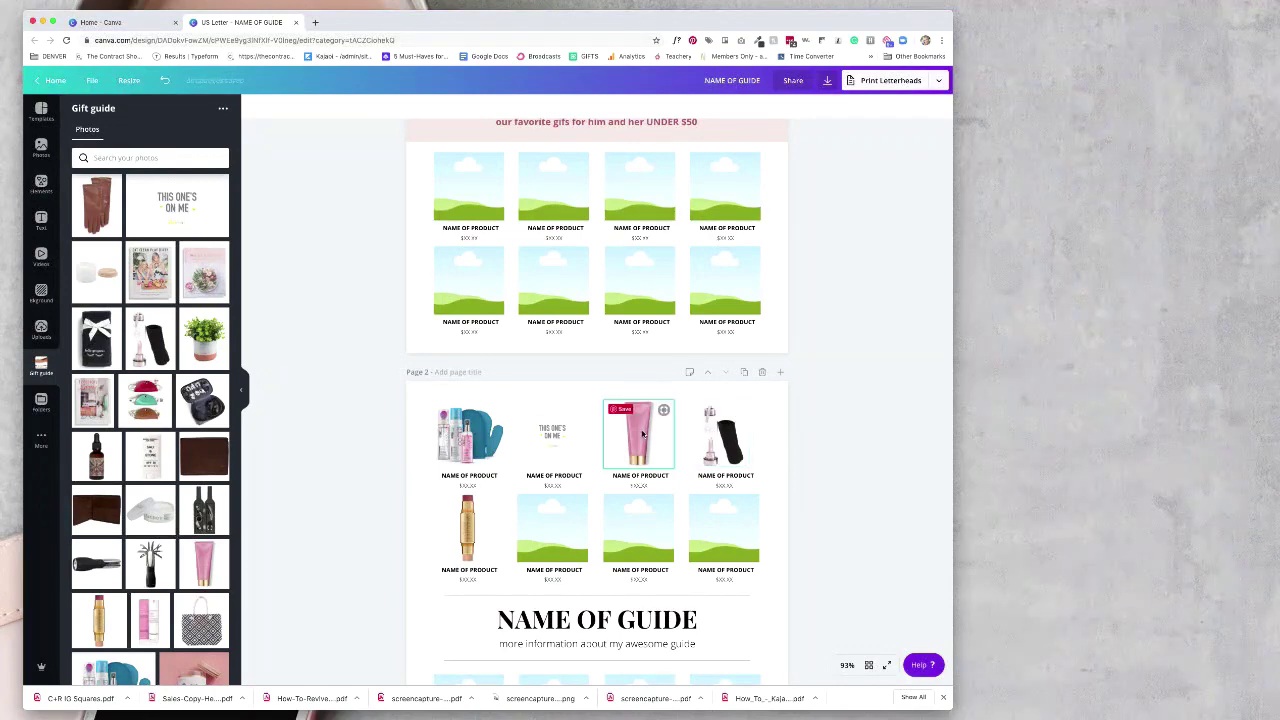
- Place the book cover photo in the second frame of page 2's second row and reduce its size slightly
scroll(150, 300, "down", 1)
left_click_drag(150, 242, 560, 525)
left_click(575, 510)
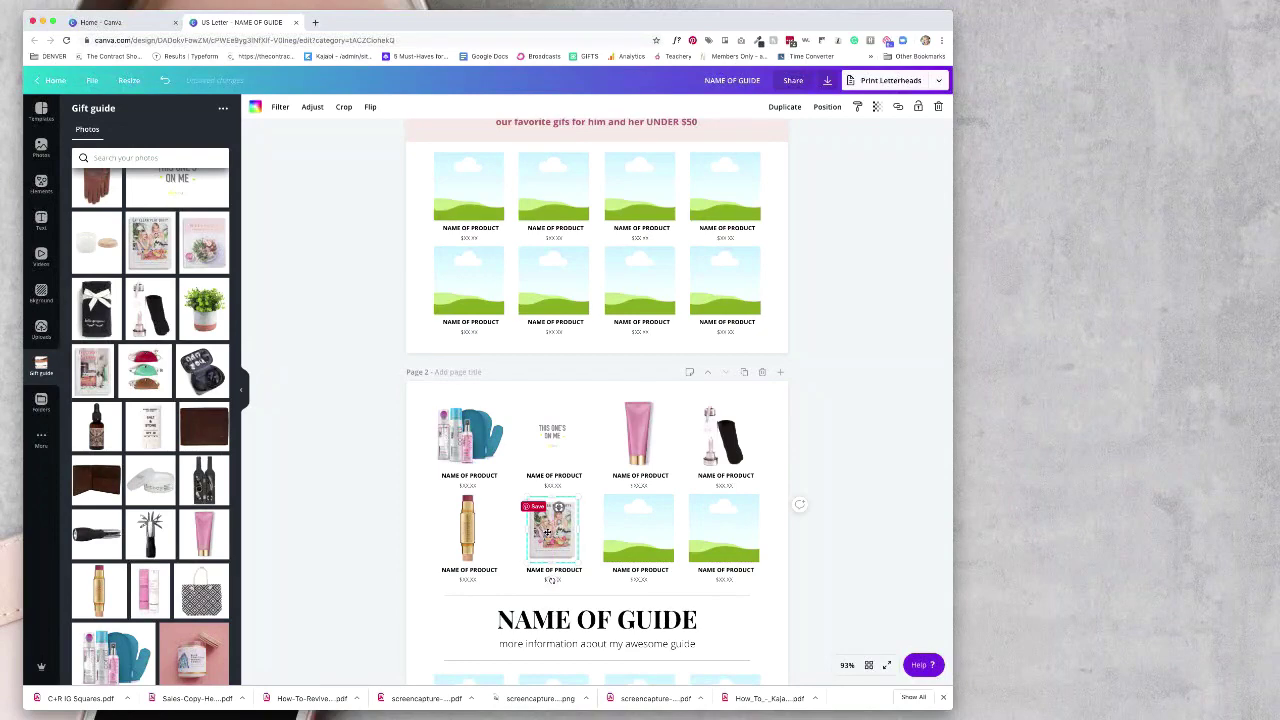
- Complete page 2's second row with the brown gloves photo rotated 90° and the white jar photo
scroll(551, 580, "down", 3)
scroll(548, 531, "up", 5)
scroll(545, 530, "down", 2)
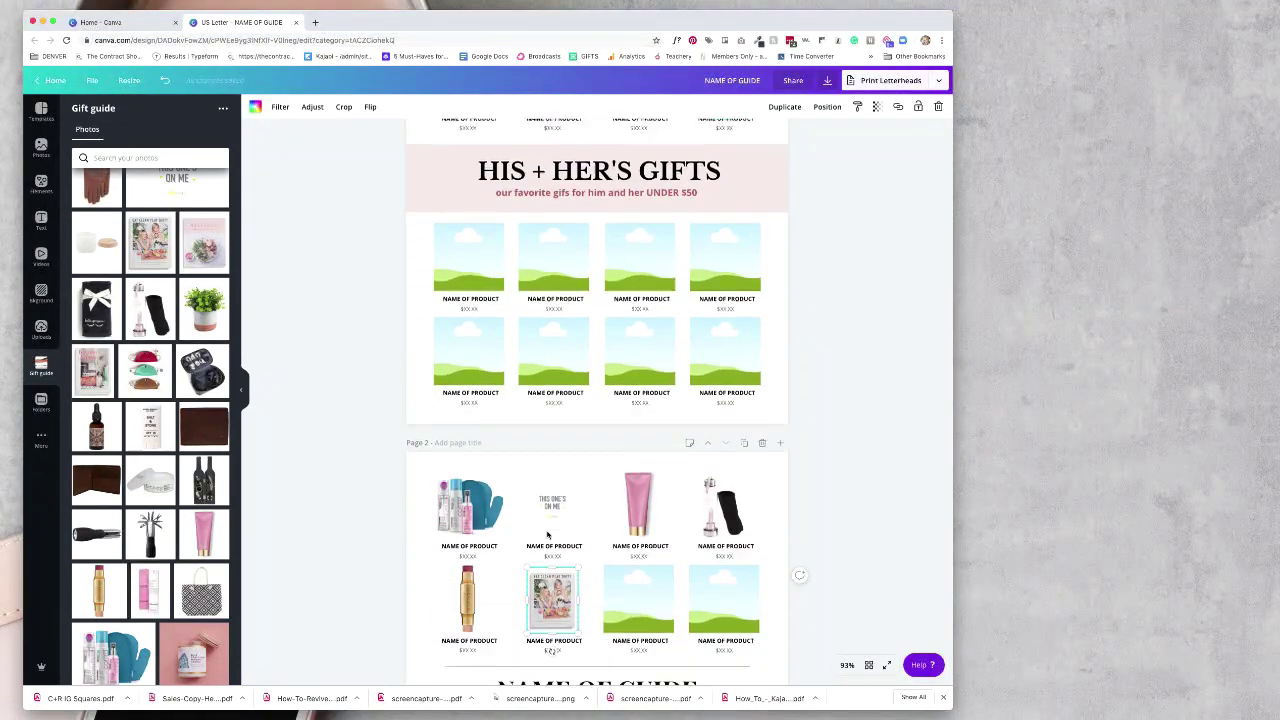
scroll(543, 528, "up", 5)
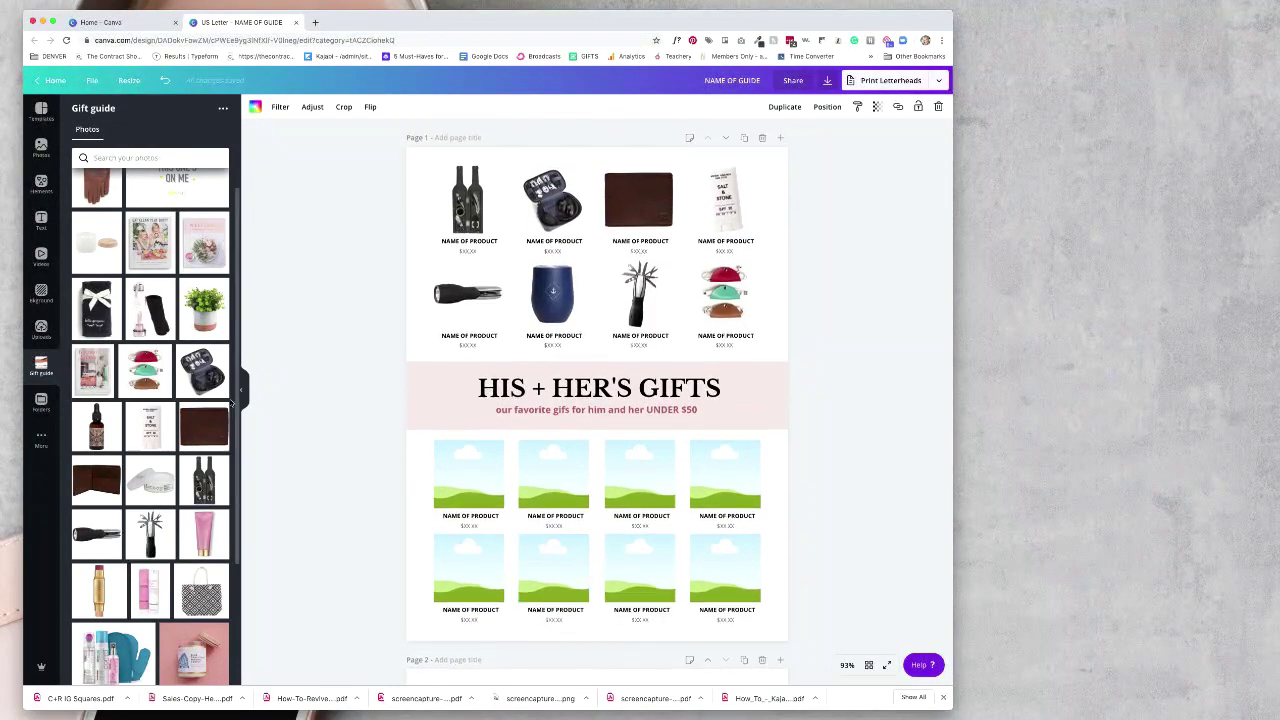
scroll(280, 420, "down", 4)
scroll(150, 320, "up", 1)
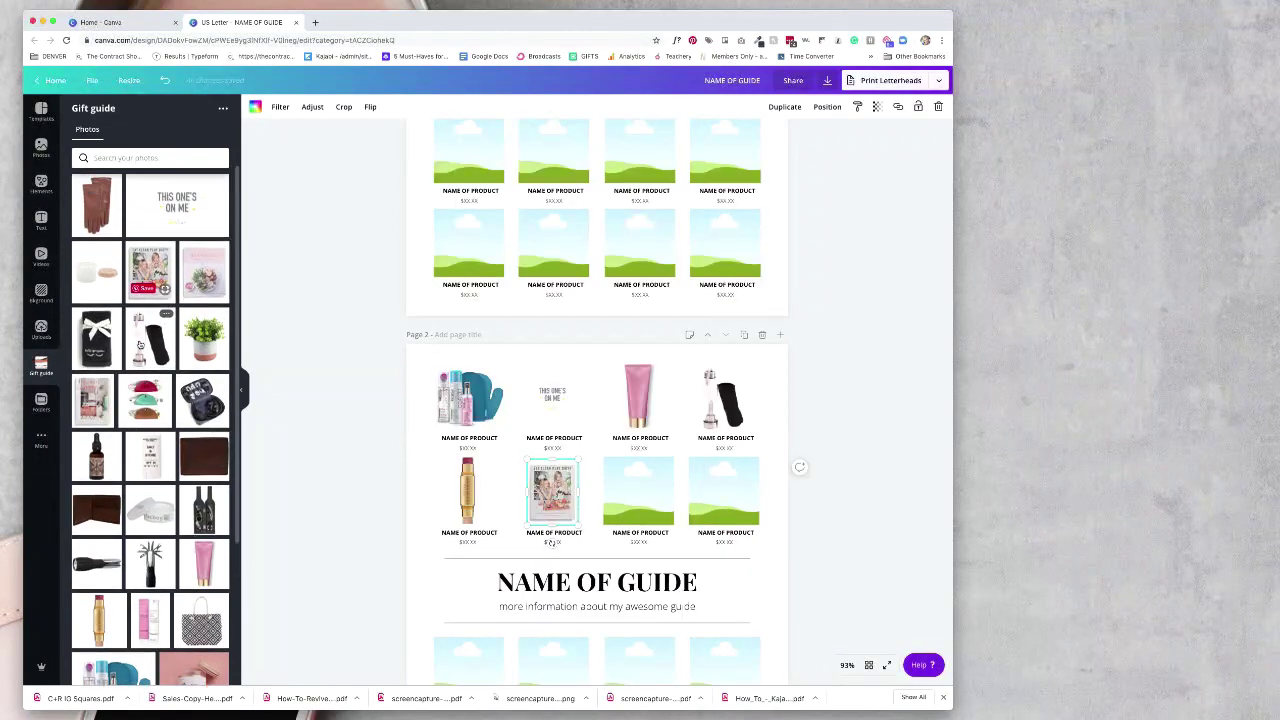
left_click_drag(96, 205, 638, 490)
left_click(649, 520)
left_click_drag(638, 543, 599, 493)
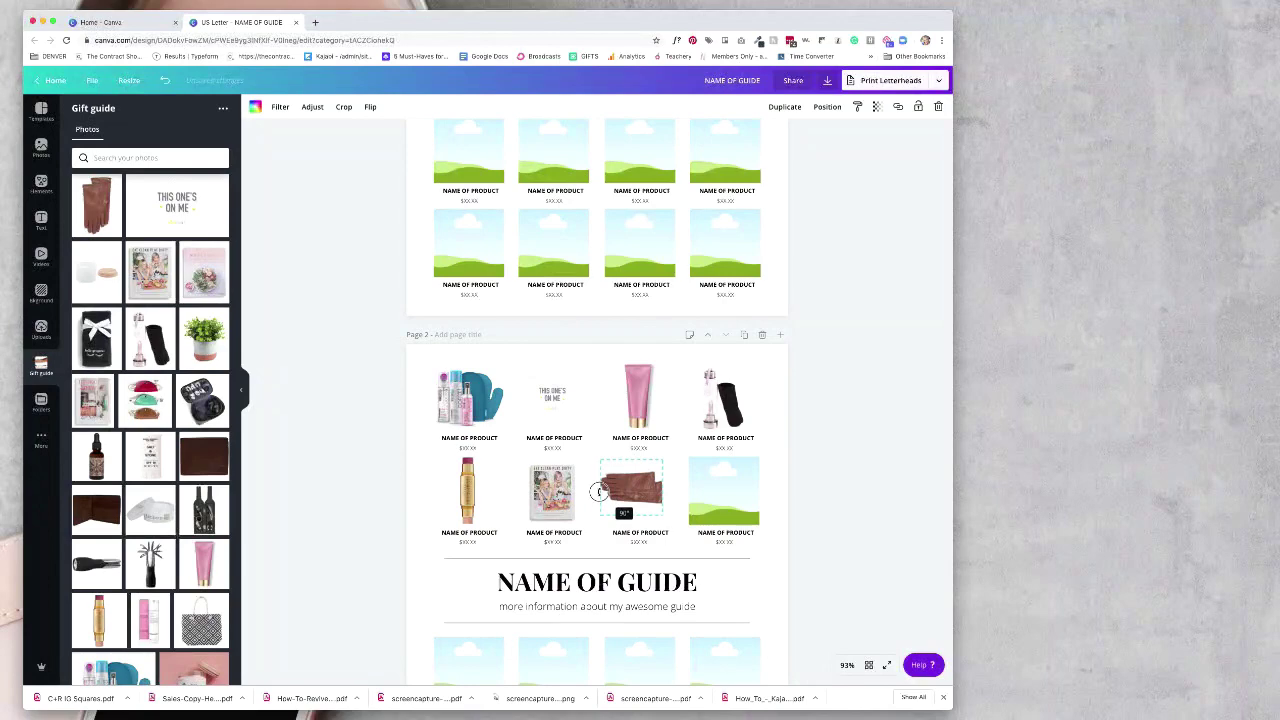
scroll(791, 466, "down", 1)
- Replace page 1's lower placeholder grid with a duplicate of page 2's eight filled products, placed below the title band
left_click_drag(375, 317, 785, 500)
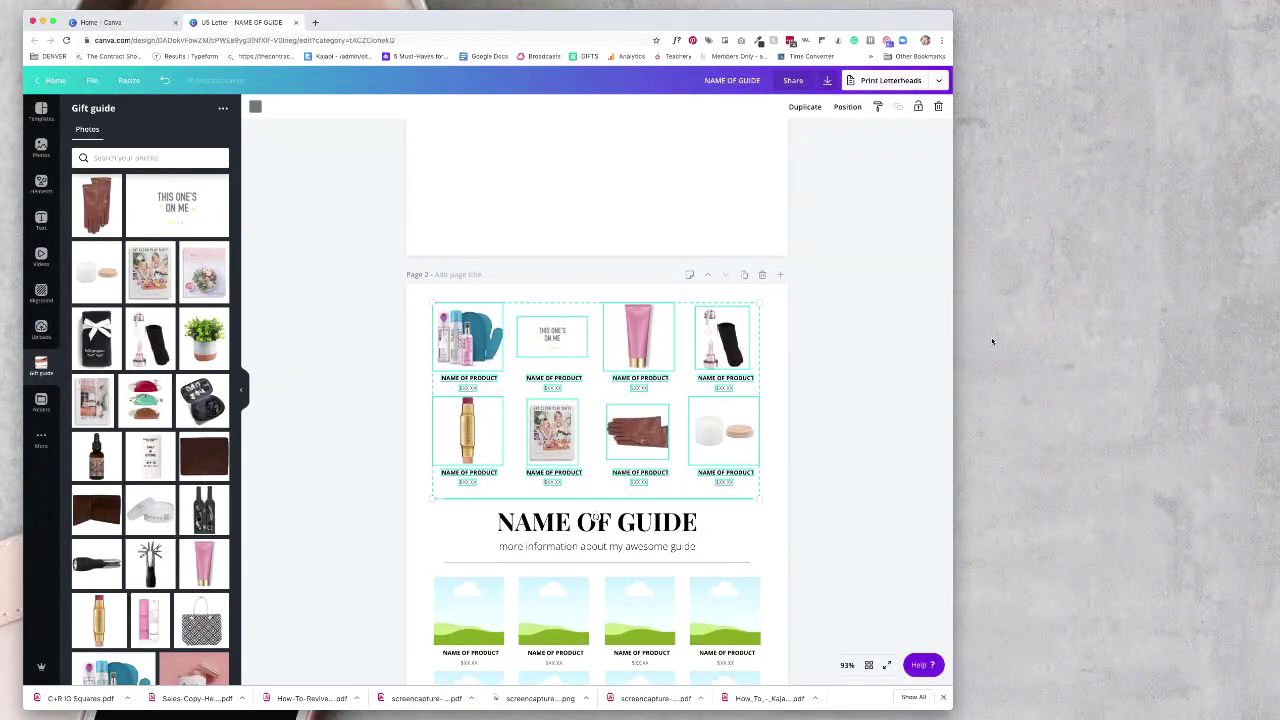
left_click(803, 107)
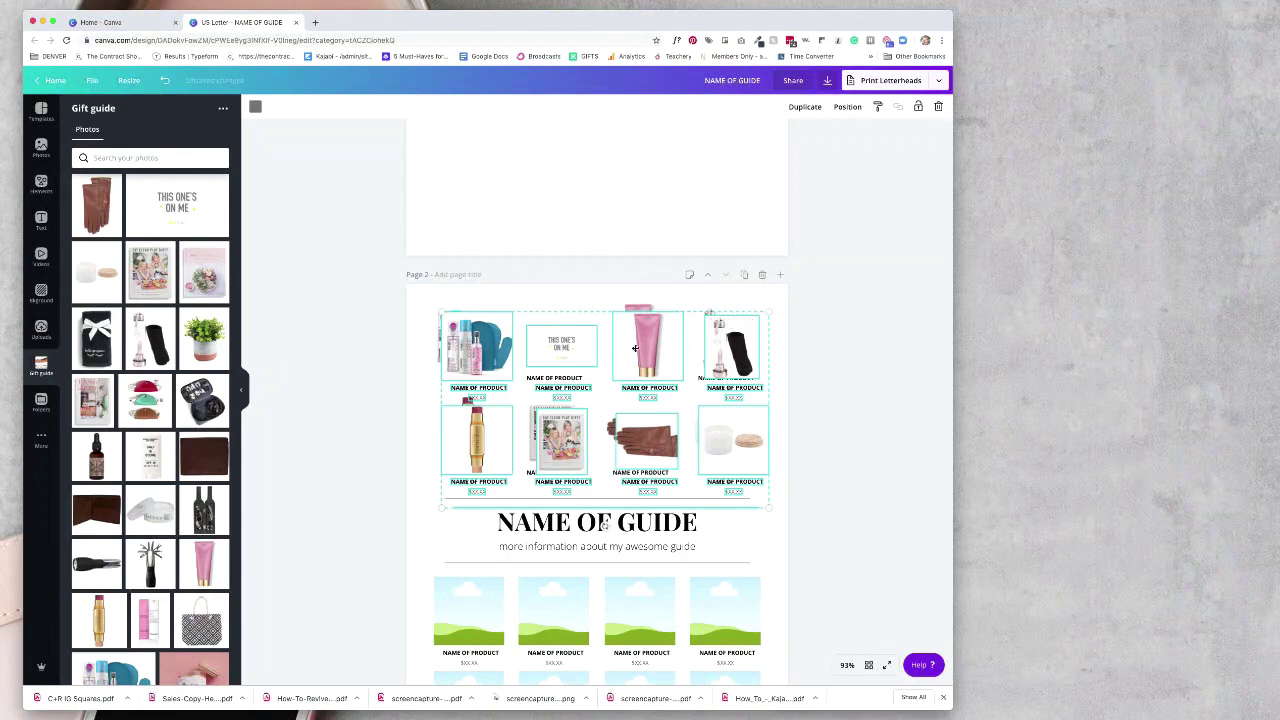
scroll(635, 348, "up", 3)
left_click_drag(563, 635, 557, 388)
- Tilt the pink tube and lipstick photos on page 1 slightly clockwise and counterclockwise for a more casual layout
left_click(636, 400)
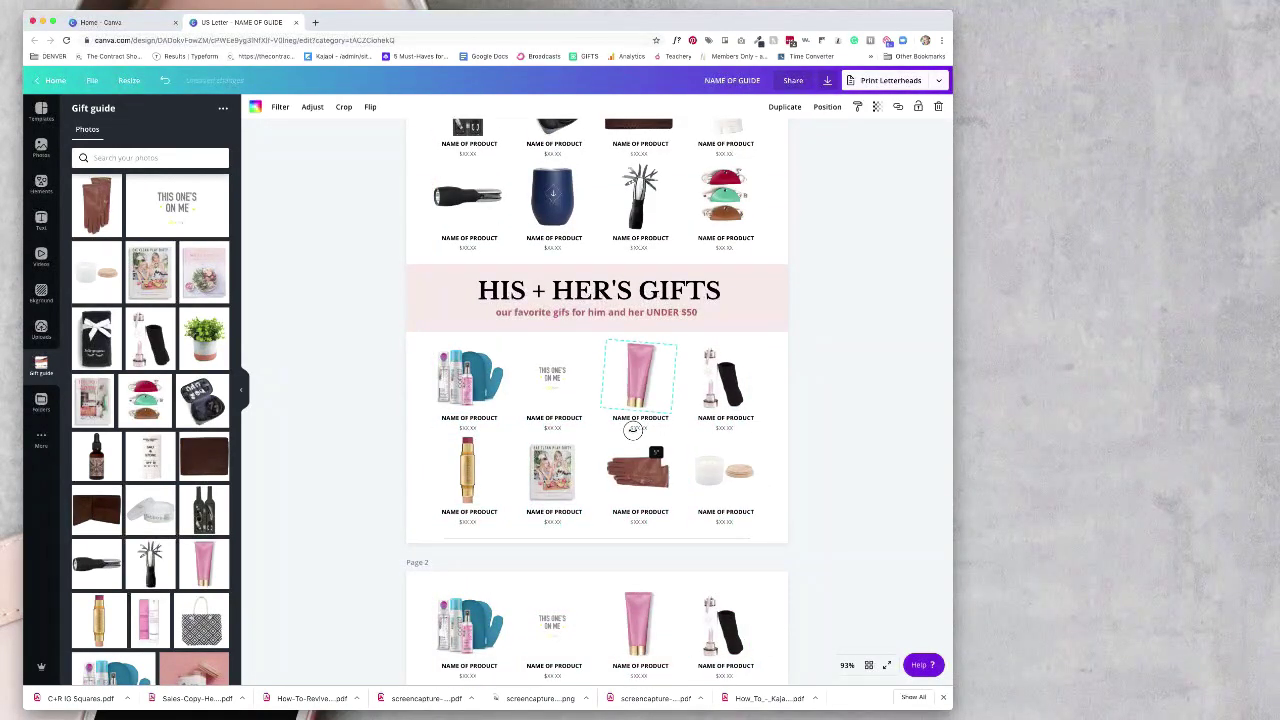
left_click_drag(662, 418, 662, 410)
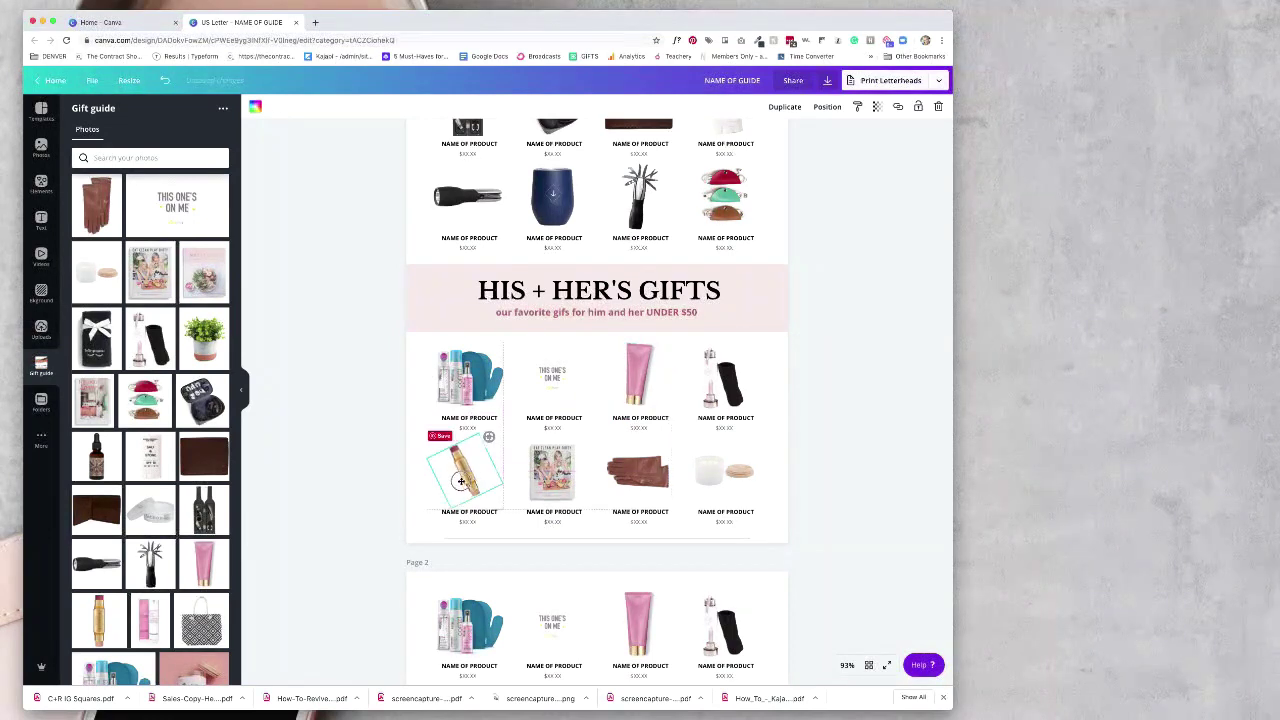
left_click_drag(497, 429, 488, 437)
left_click(349, 487)
scroll(349, 487, "up", 2)
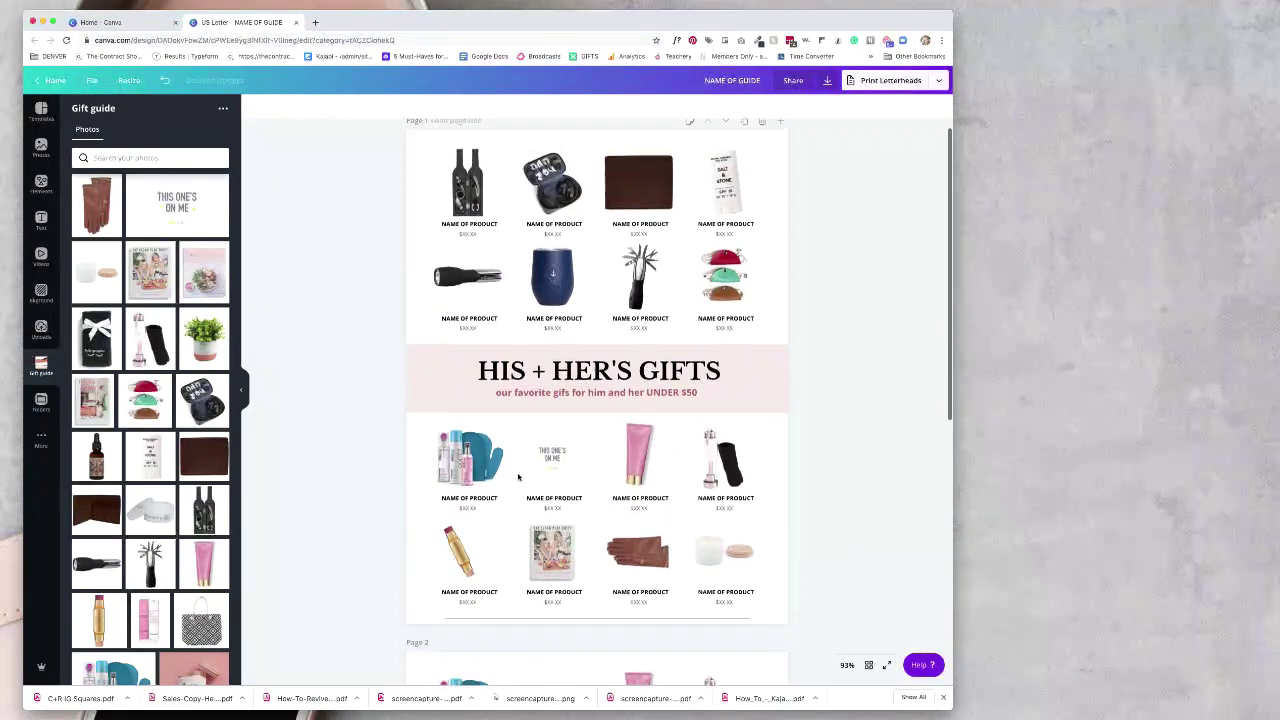
- Delete the leftover horizontal line beneath the last product row on page 1
left_click(629, 636)
left_click(629, 635)
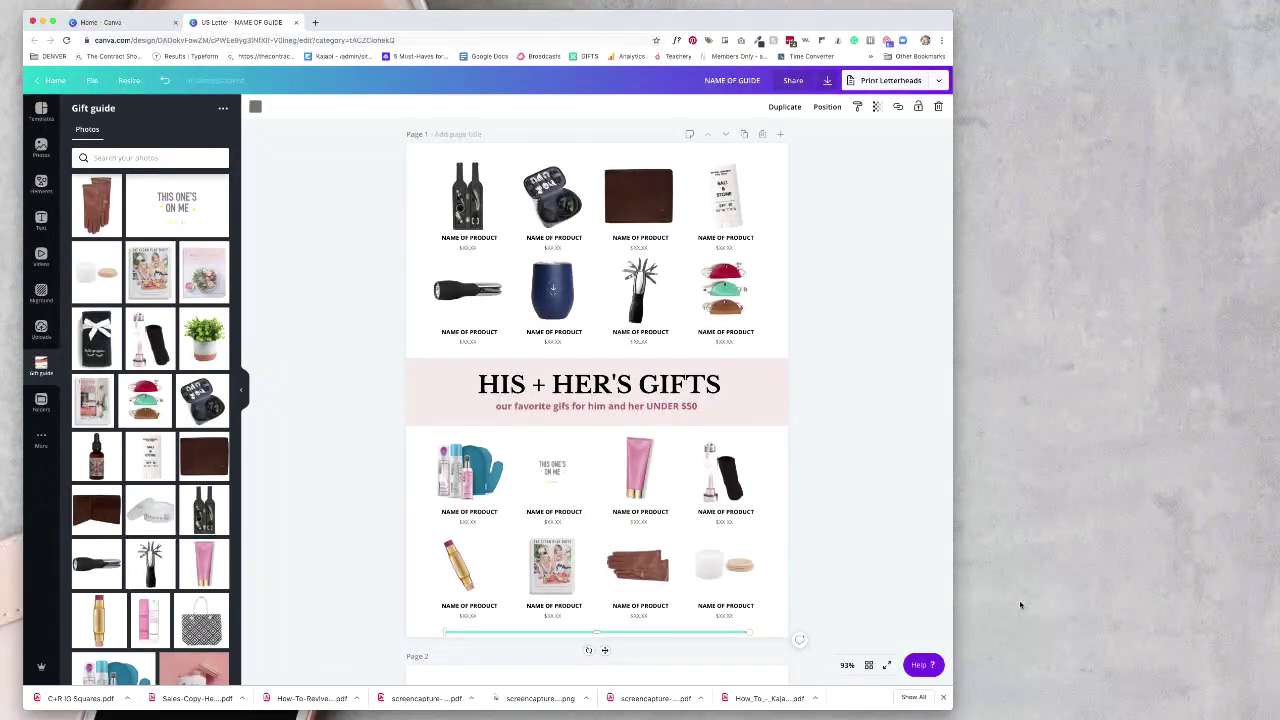
key("Delete")
- Add a small website address text in the lower right corner of page 1
key("t")
key("BackSpace")
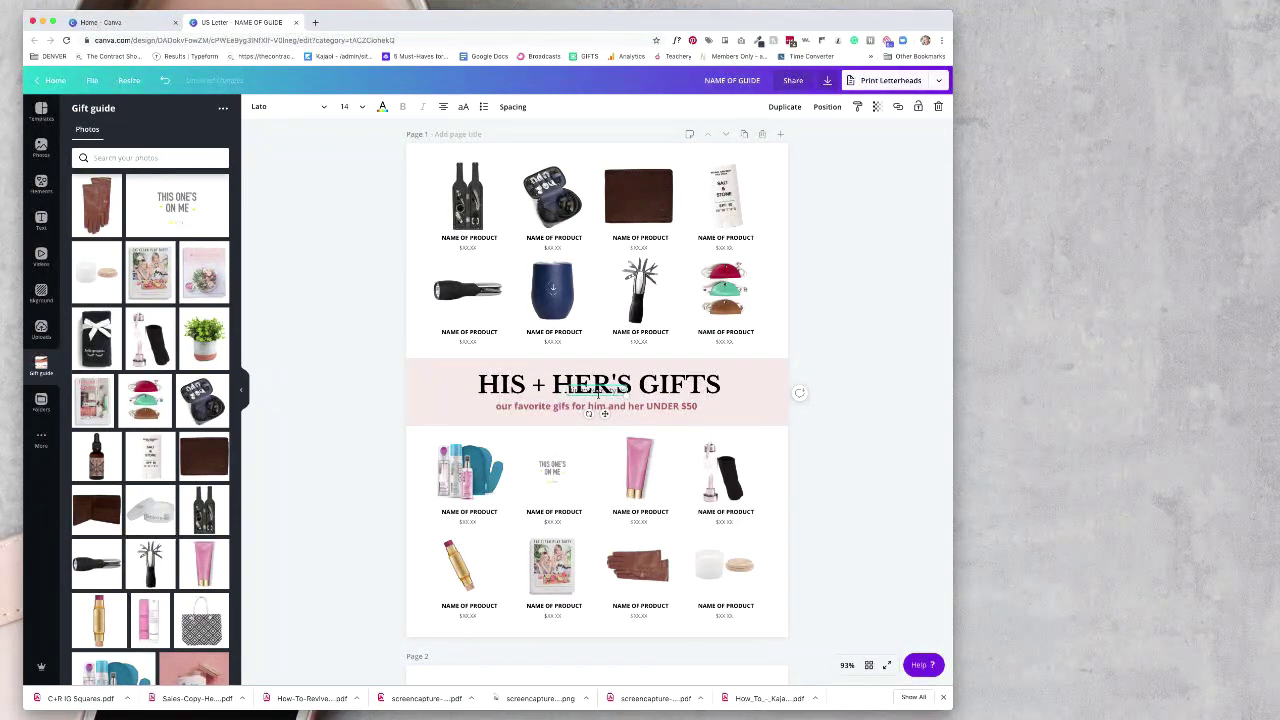
left_click_drag(588, 389, 770, 628)
left_click(850, 616)
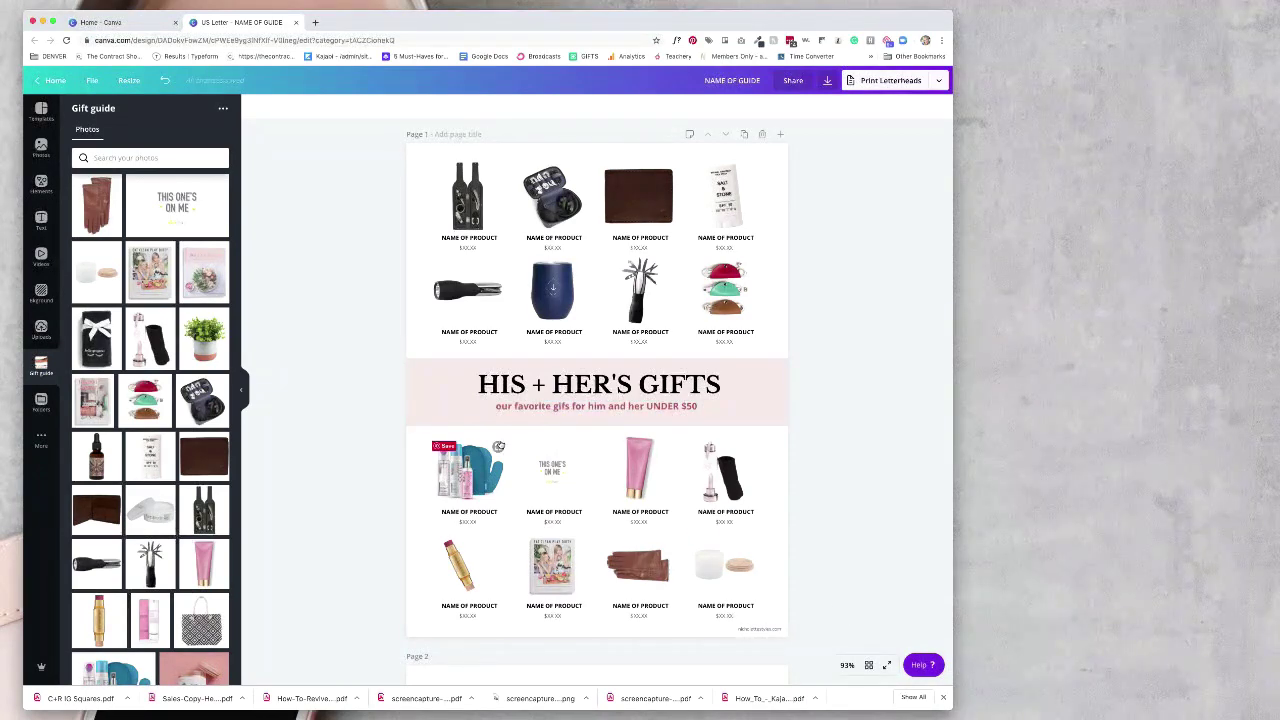
- Recolour the title band behind "HIS + HER'S GIFTS" to the pale cream swatch
left_click(608, 366)
left_click(254, 106)
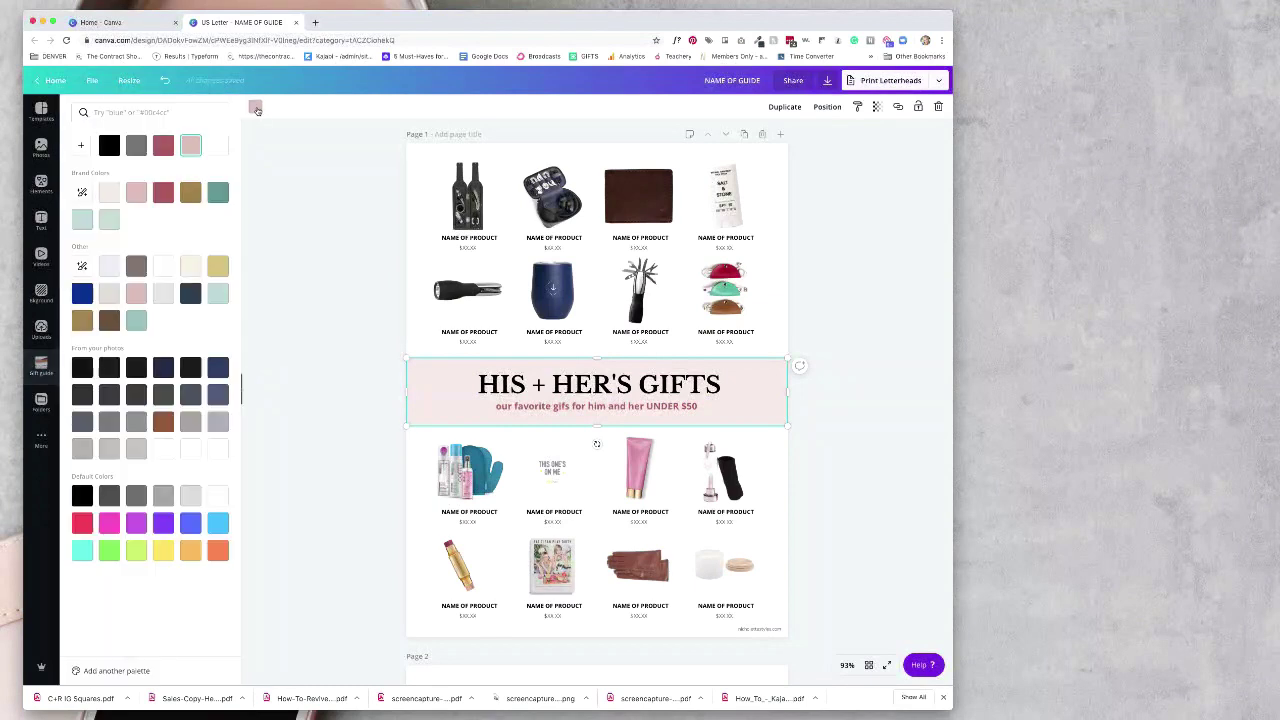
left_click(191, 266)
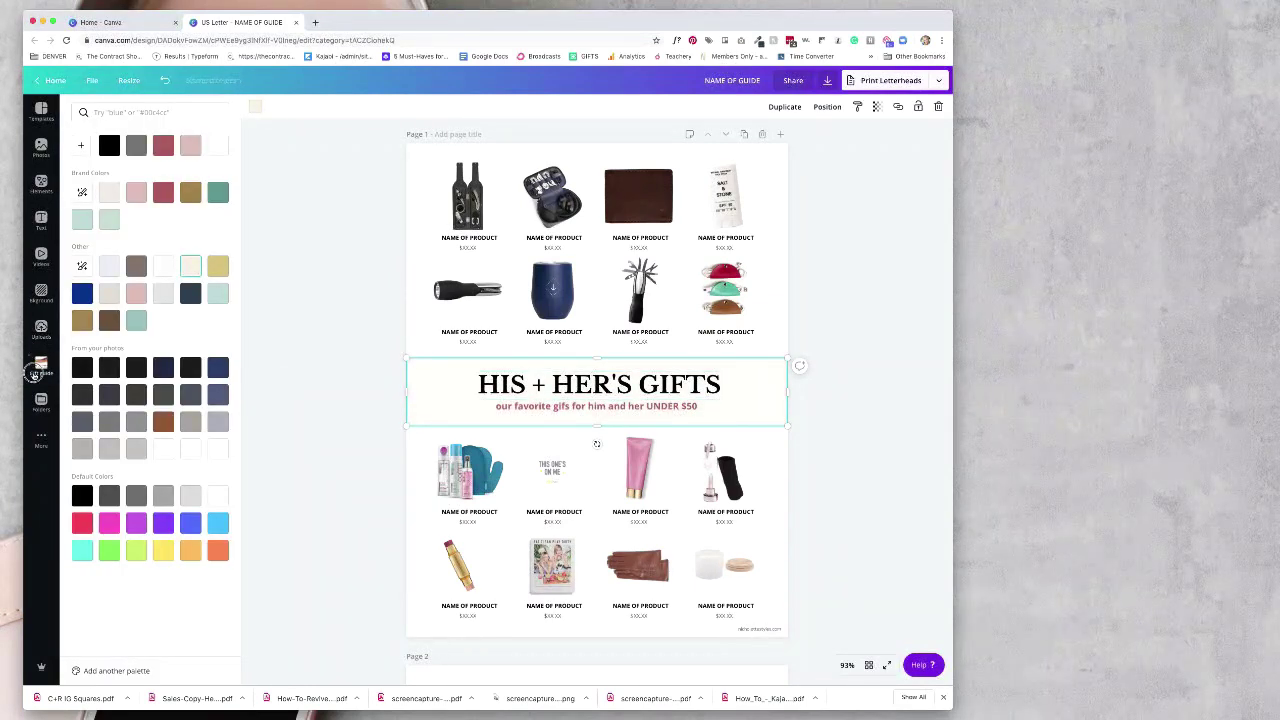
- Browse the Stickers collection for decorative elements that could suit the gift guide
left_click(40, 366)
left_click(41, 184)
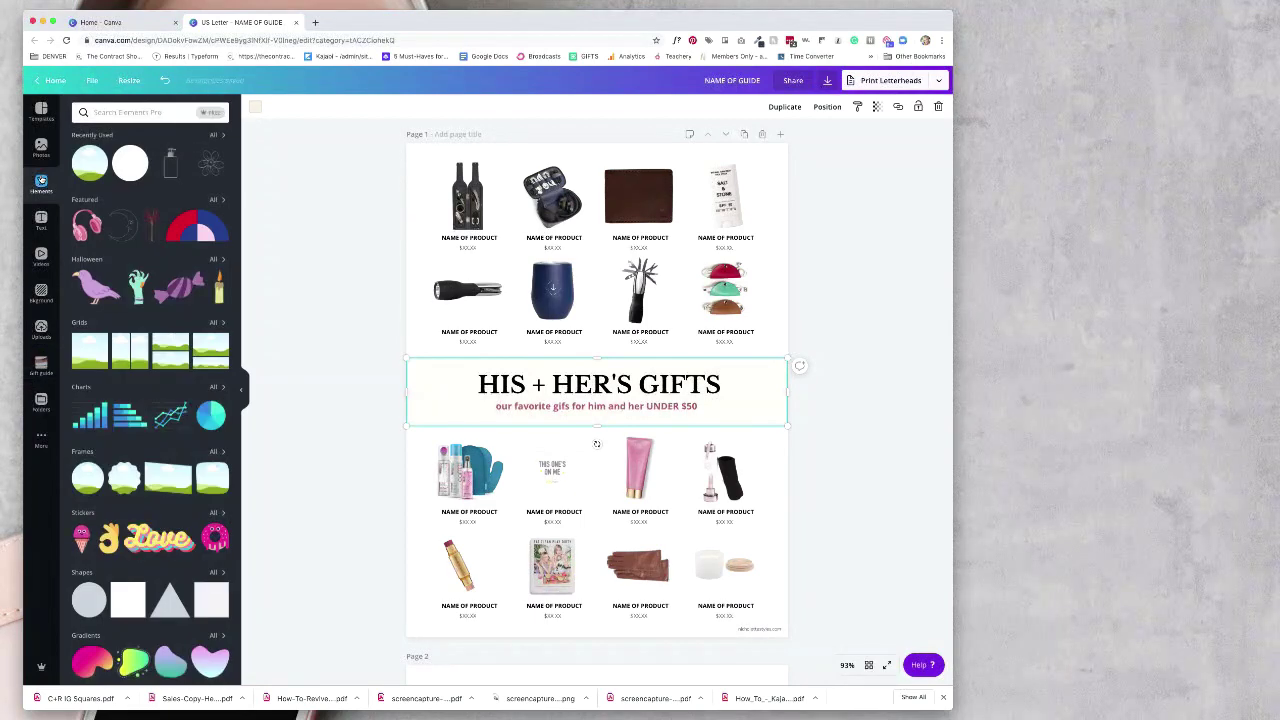
left_click(213, 512)
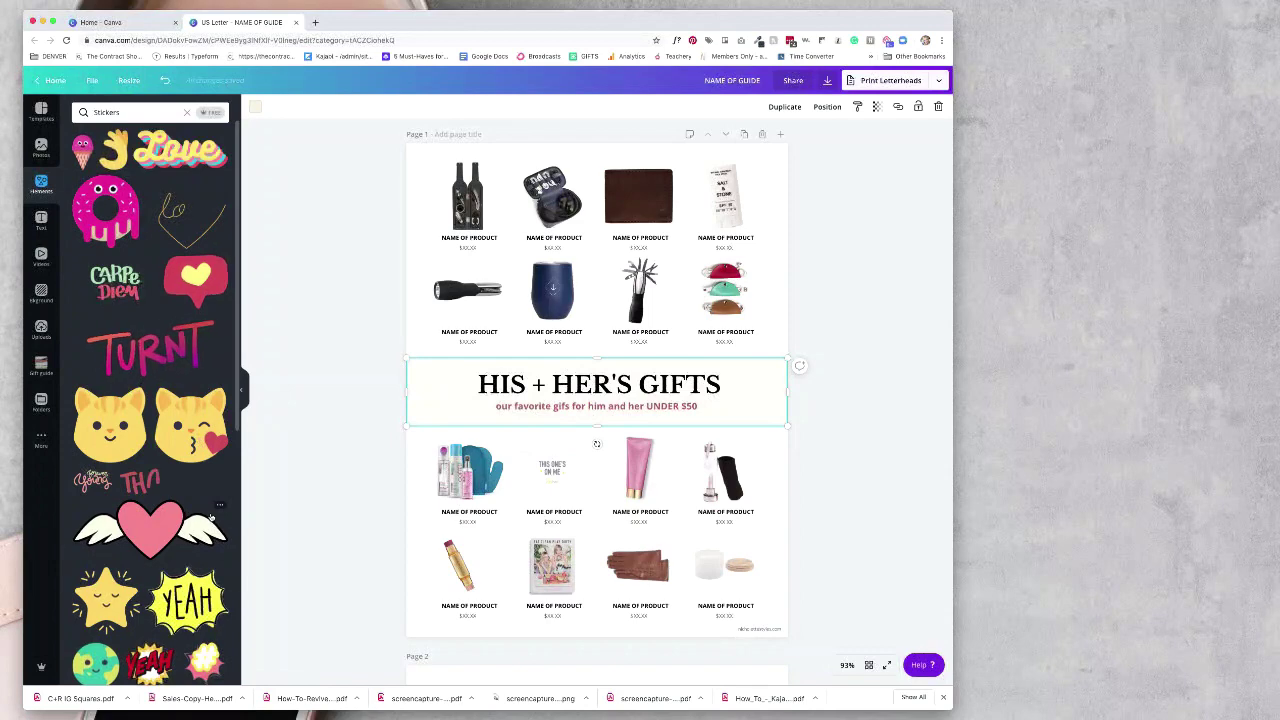
scroll(176, 553, "down", 2)
scroll(176, 553, "down", 3)
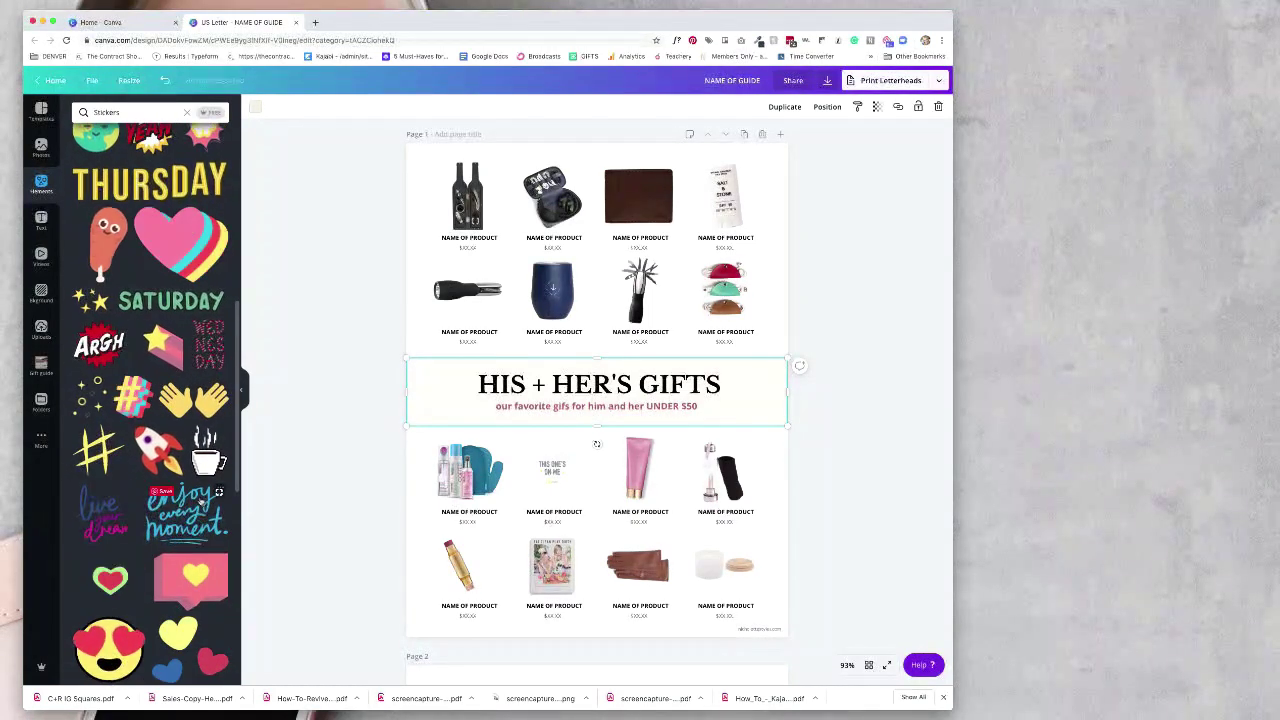
scroll(180, 545, "down", 5)
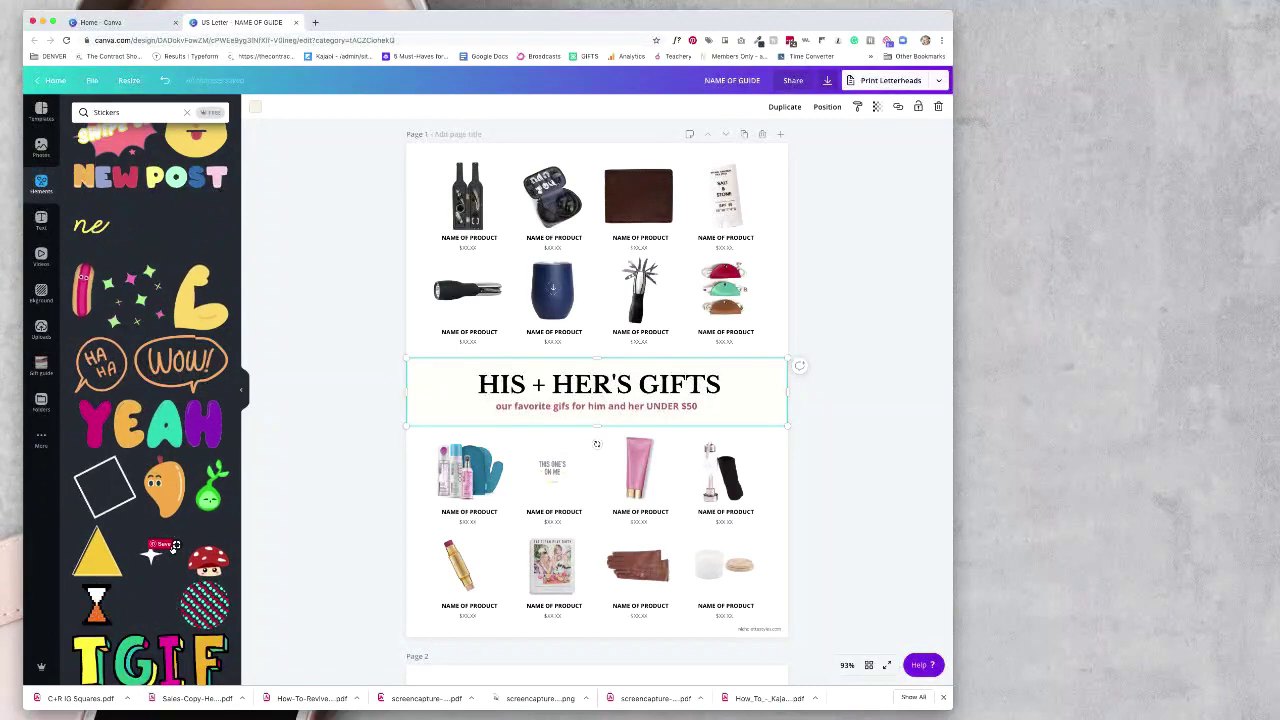
scroll(215, 508, "down", 5)
scroll(157, 371, "down", 3)
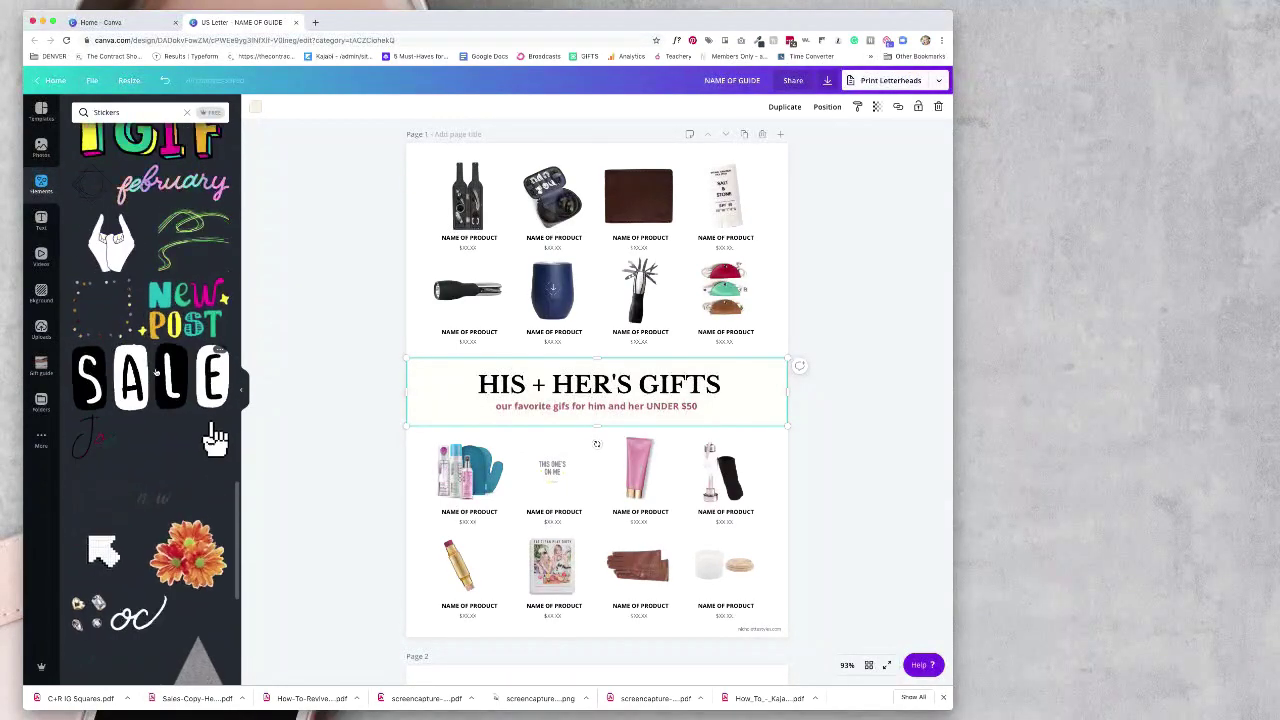
scroll(215, 265, "down", 5)
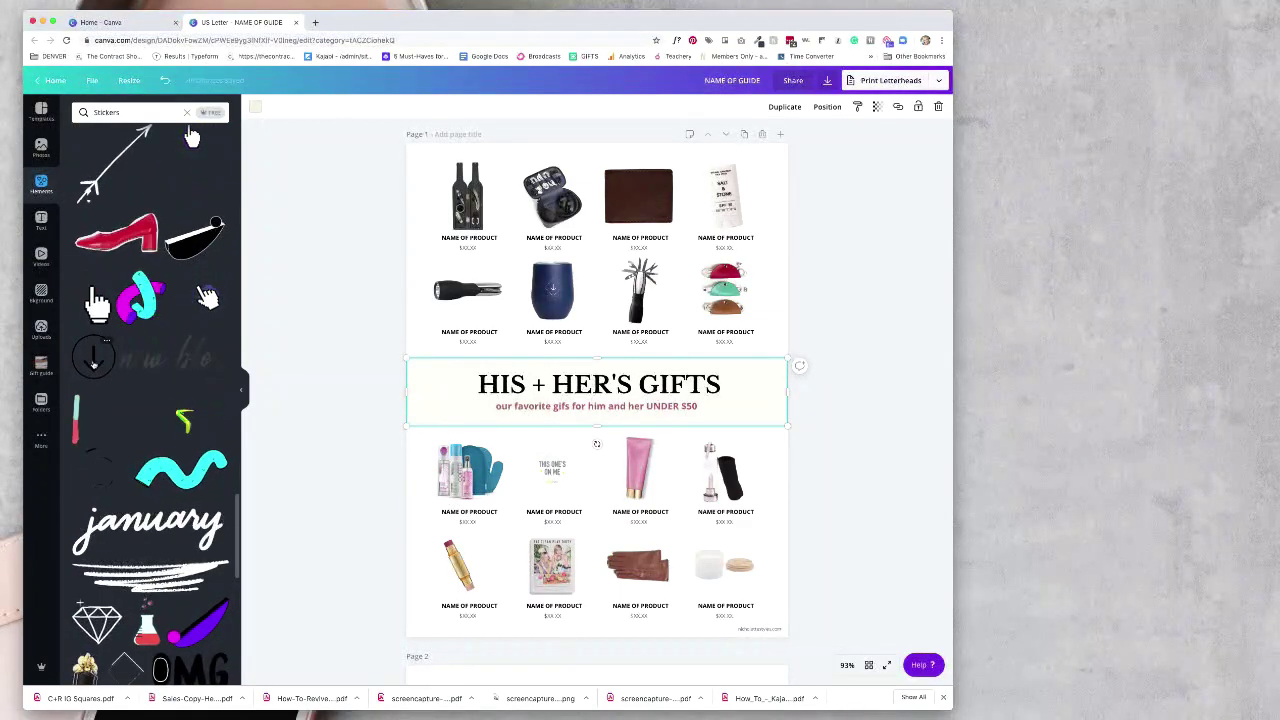
scroll(215, 153, "down", 3)
left_click(830, 278)
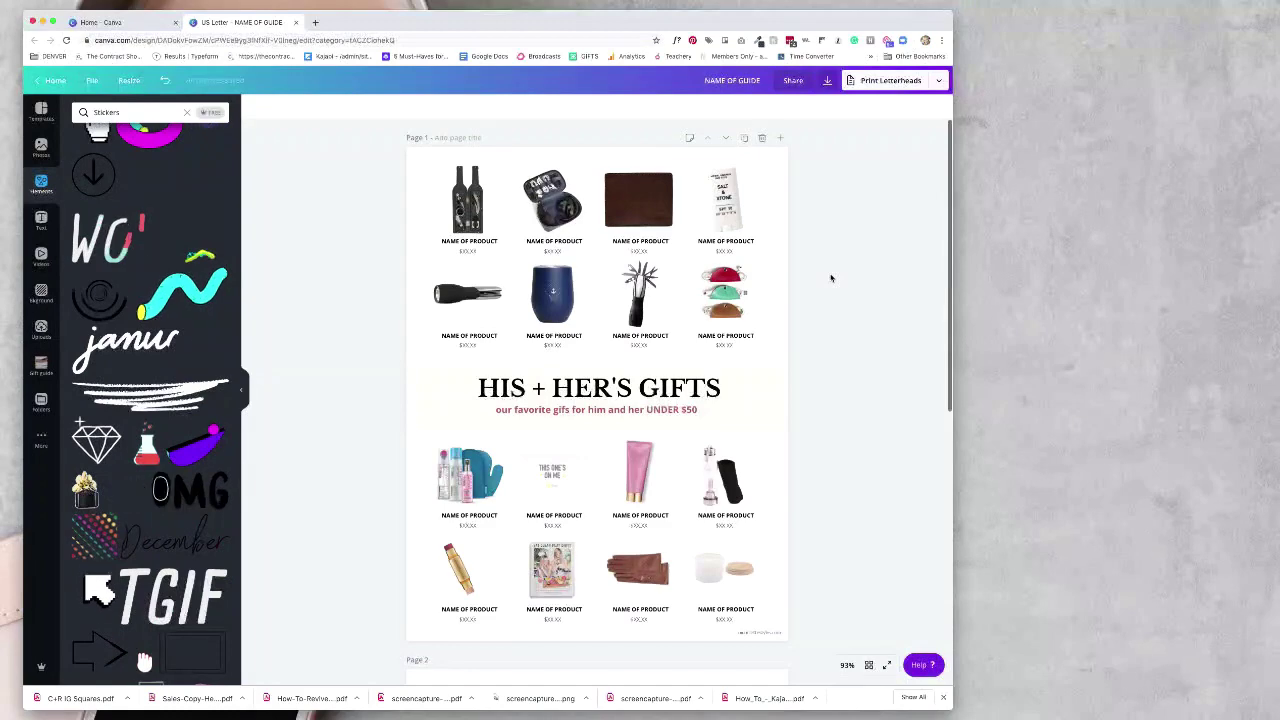
- Reorder the pages so the "HIS + HER'S GIFTS" page follows the "NAME OF GUIDE" template page
left_click(868, 665)
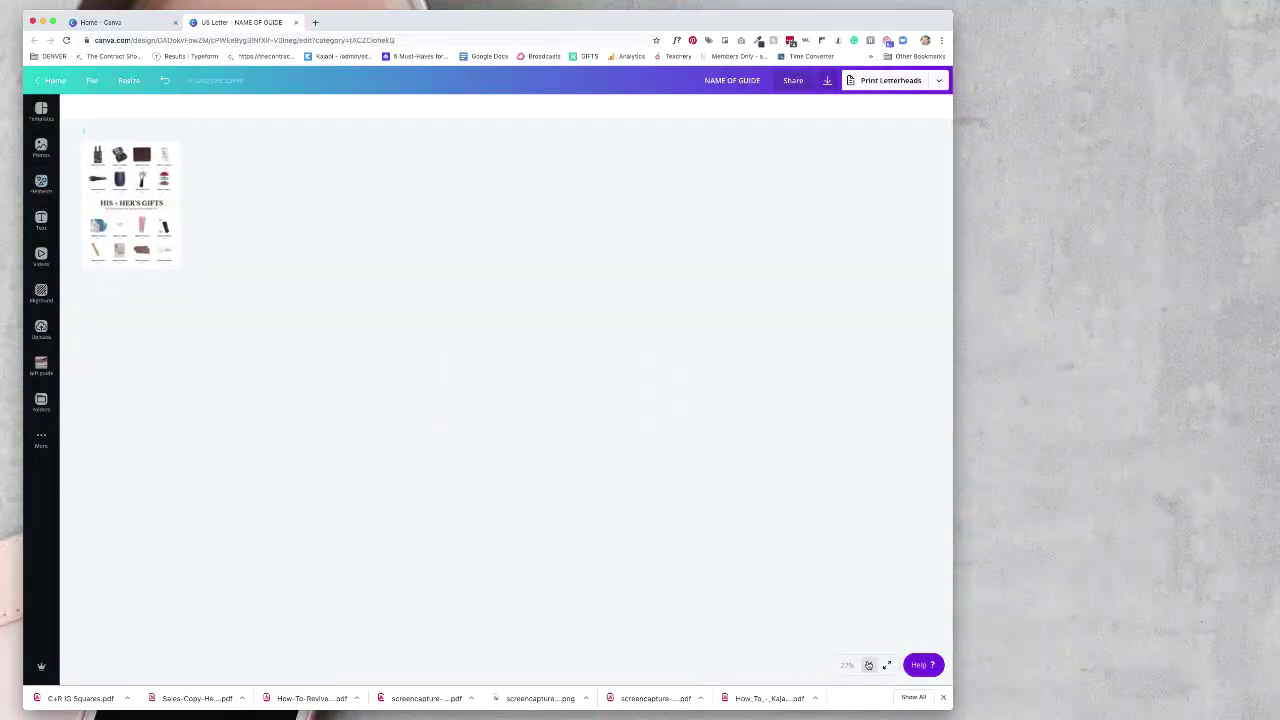
left_click_drag(125, 164, 279, 169)
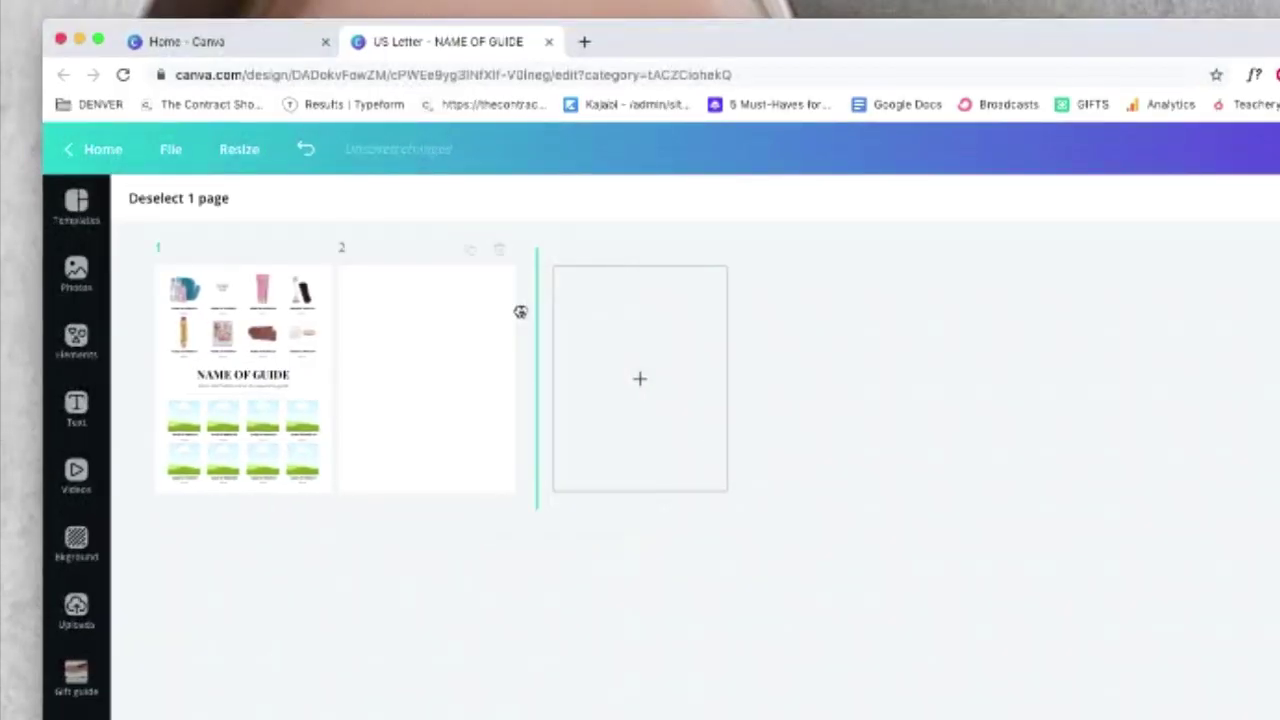
left_click_drag(520, 312, 521, 314)
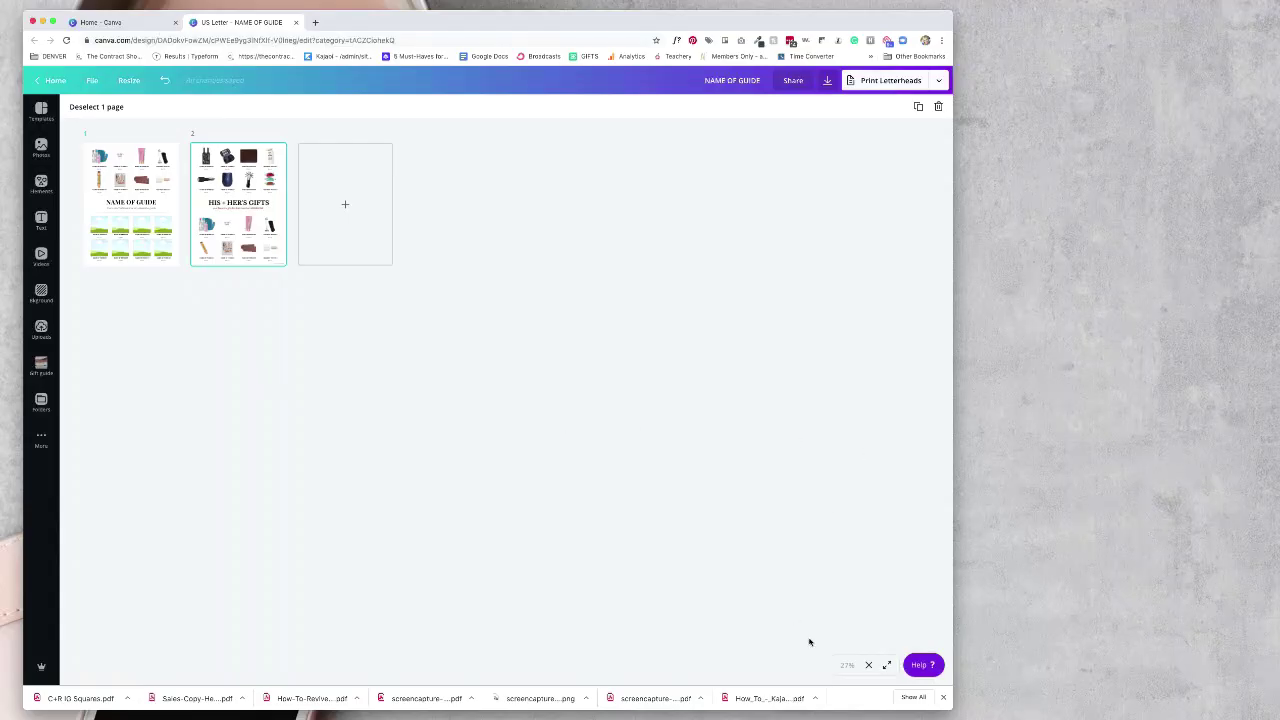
left_click(868, 665)
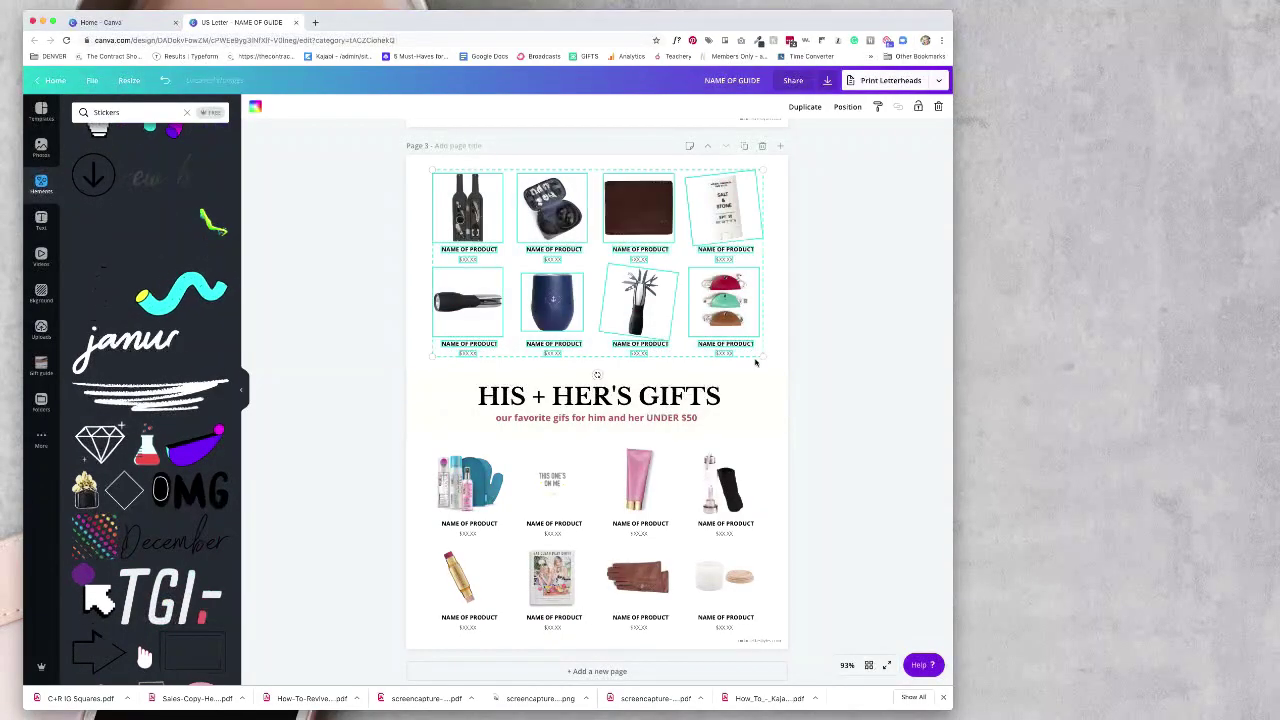
- Move the heading to the top of page 3 and change it to "HOSTESS GIFTS" with the subtitle "stock up on our favorite gifts under $50"
left_click_drag(690, 398, 689, 193)
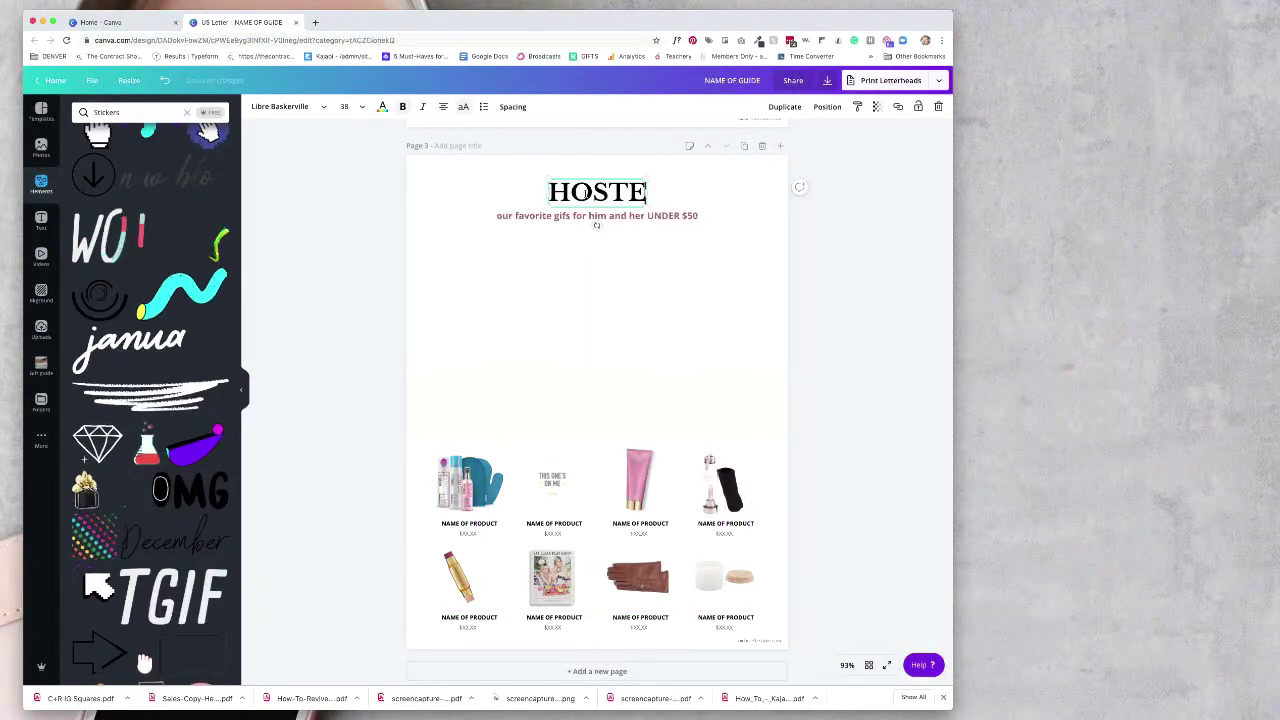
type("SS GIFTS")
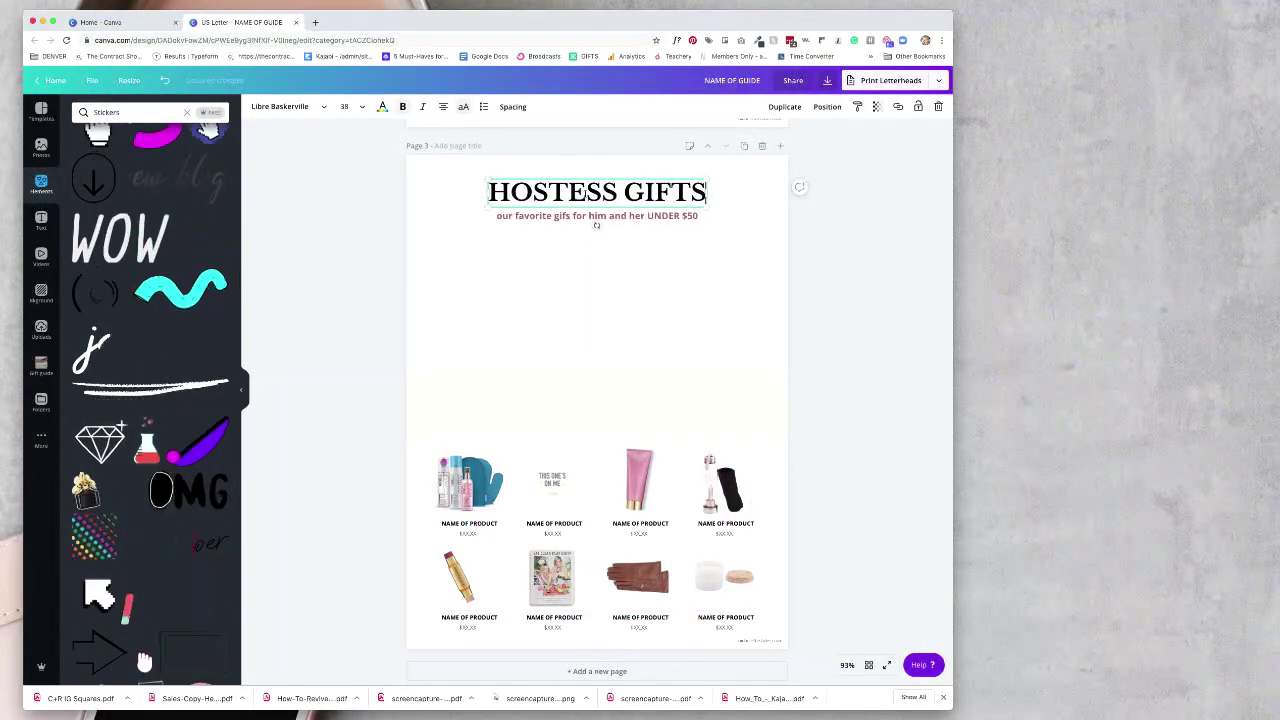
triple_click(611, 217)
type("stock up on our favorite g")
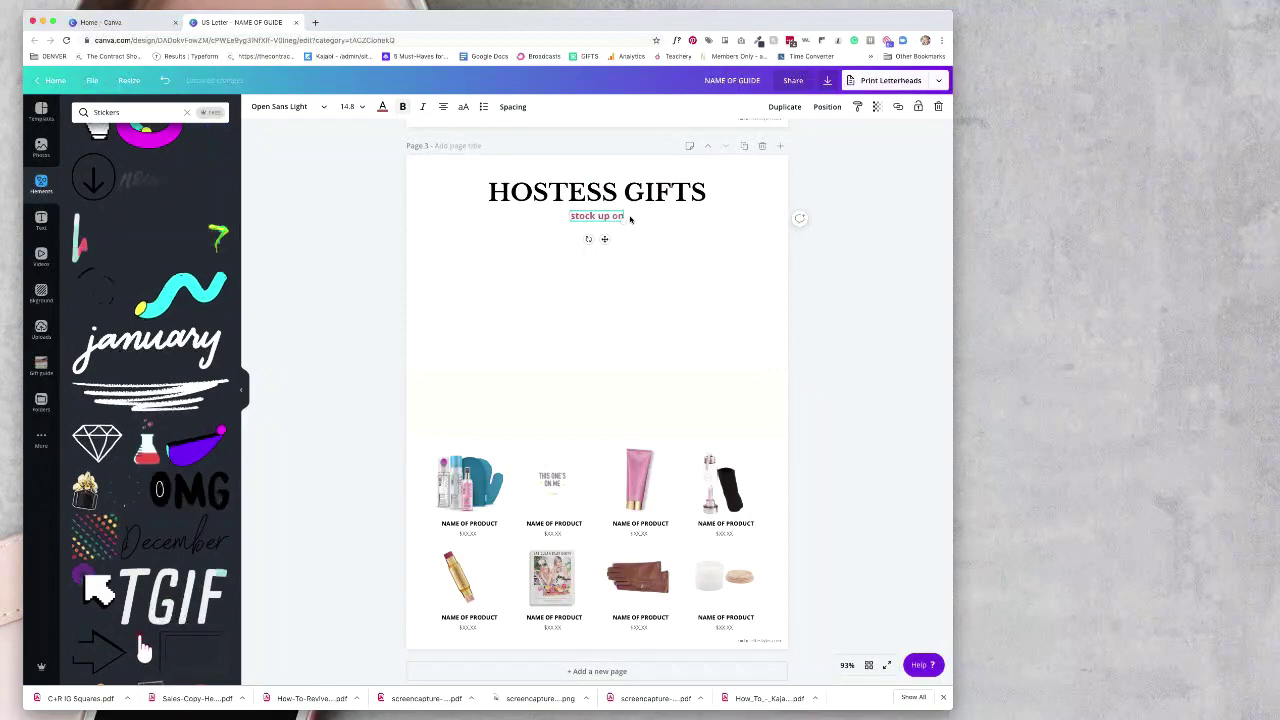
type("ifts under $50")
- Delete the cream band on page 3 and spread the remaining product blocks loosely across the empty page area
left_click(563, 422)
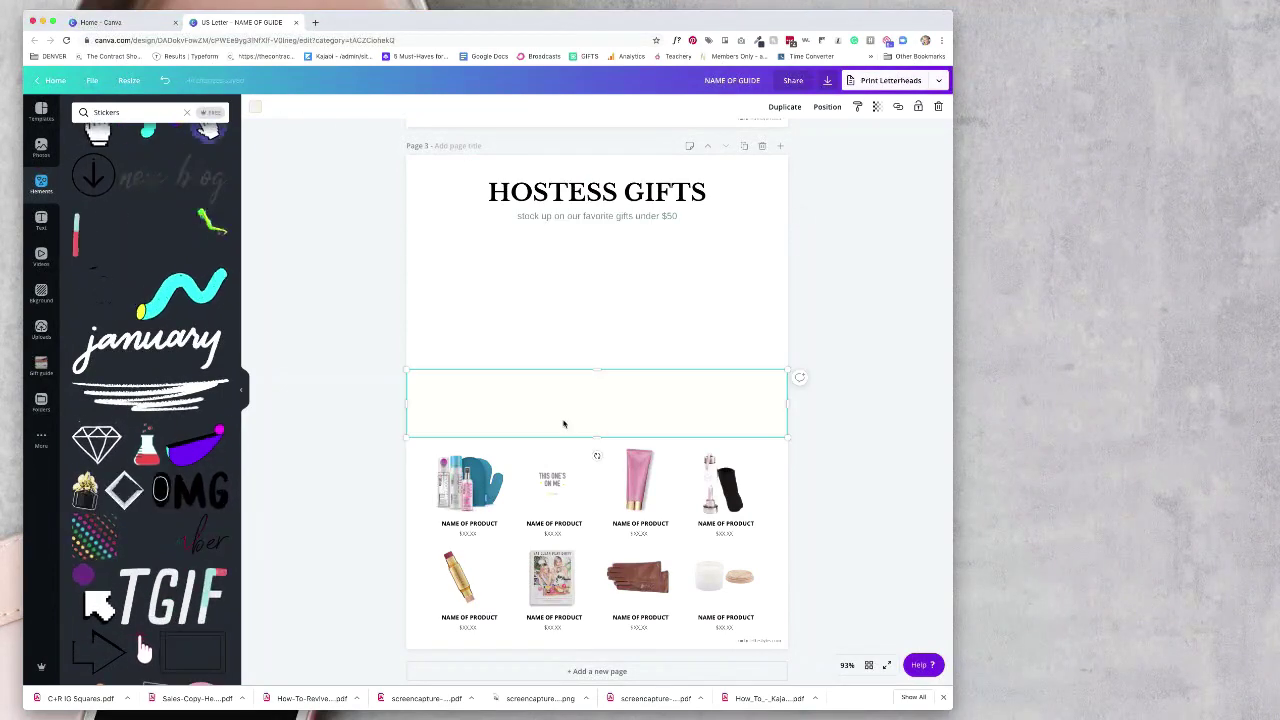
key("Delete")
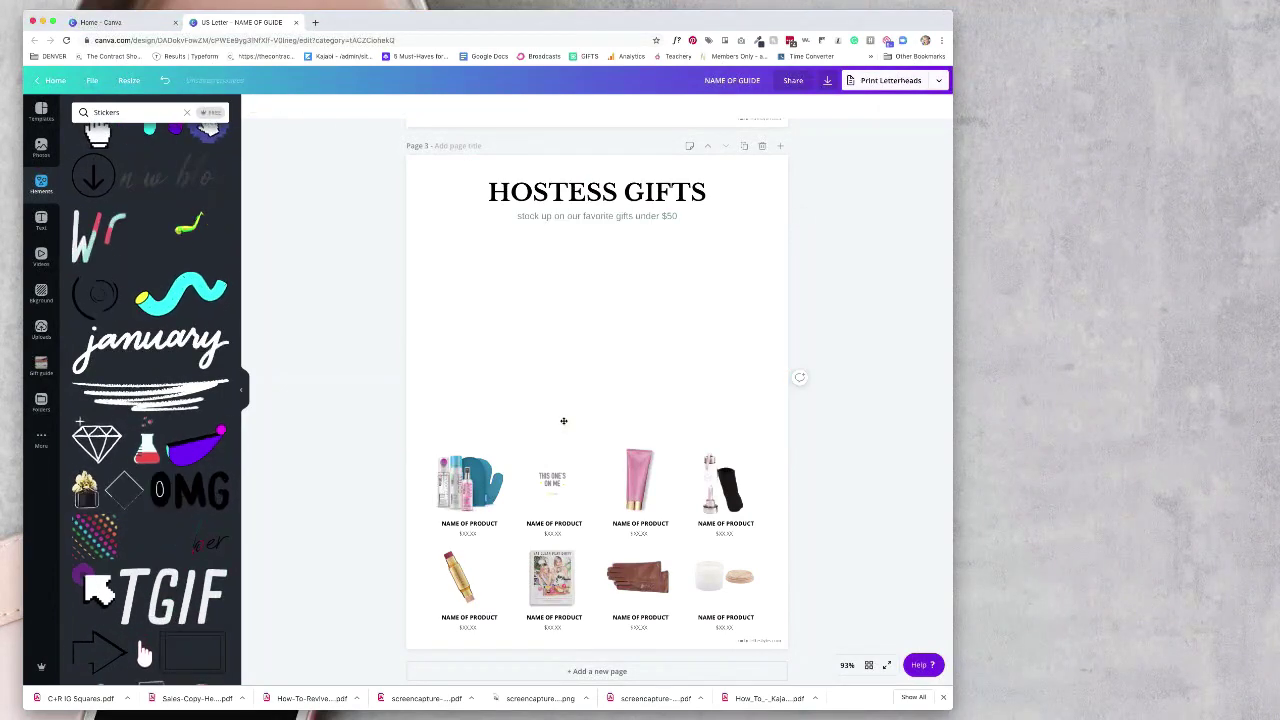
left_click(460, 580)
left_click_drag(386, 560, 466, 418)
left_click_drag(386, 550, 482, 642)
left_click_drag(468, 595, 466, 304)
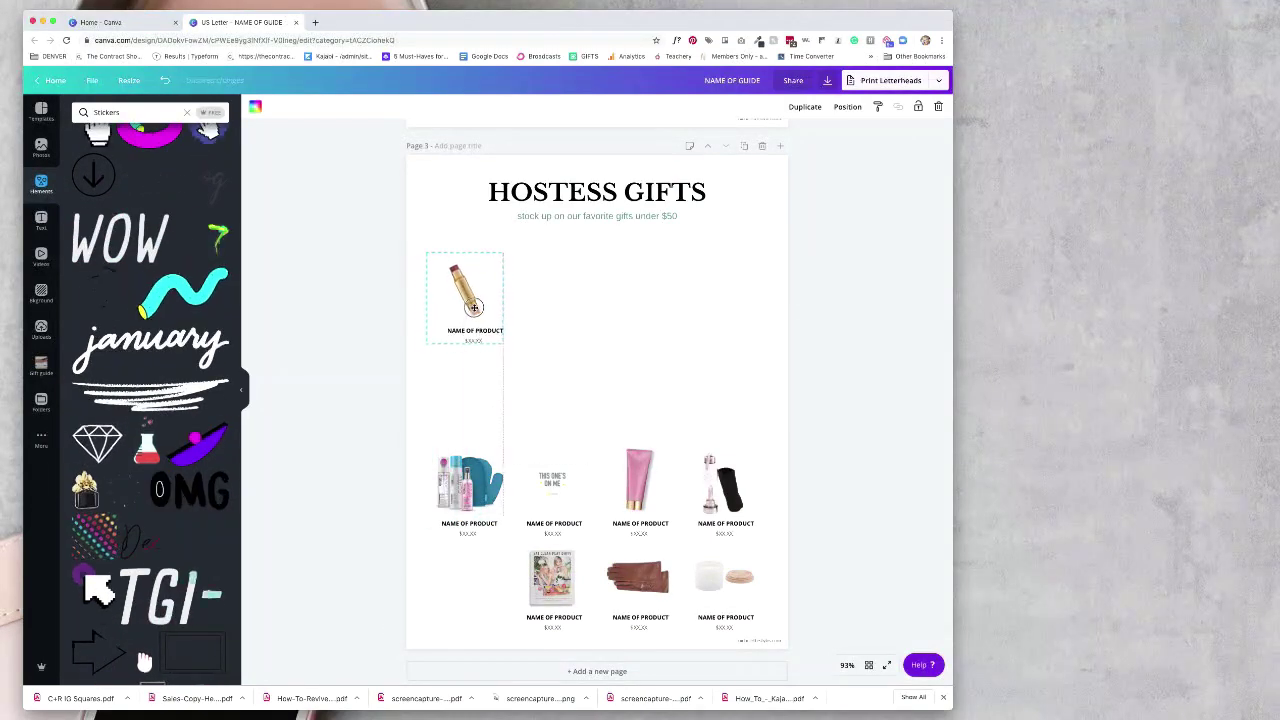
left_click_drag(640, 485, 583, 305)
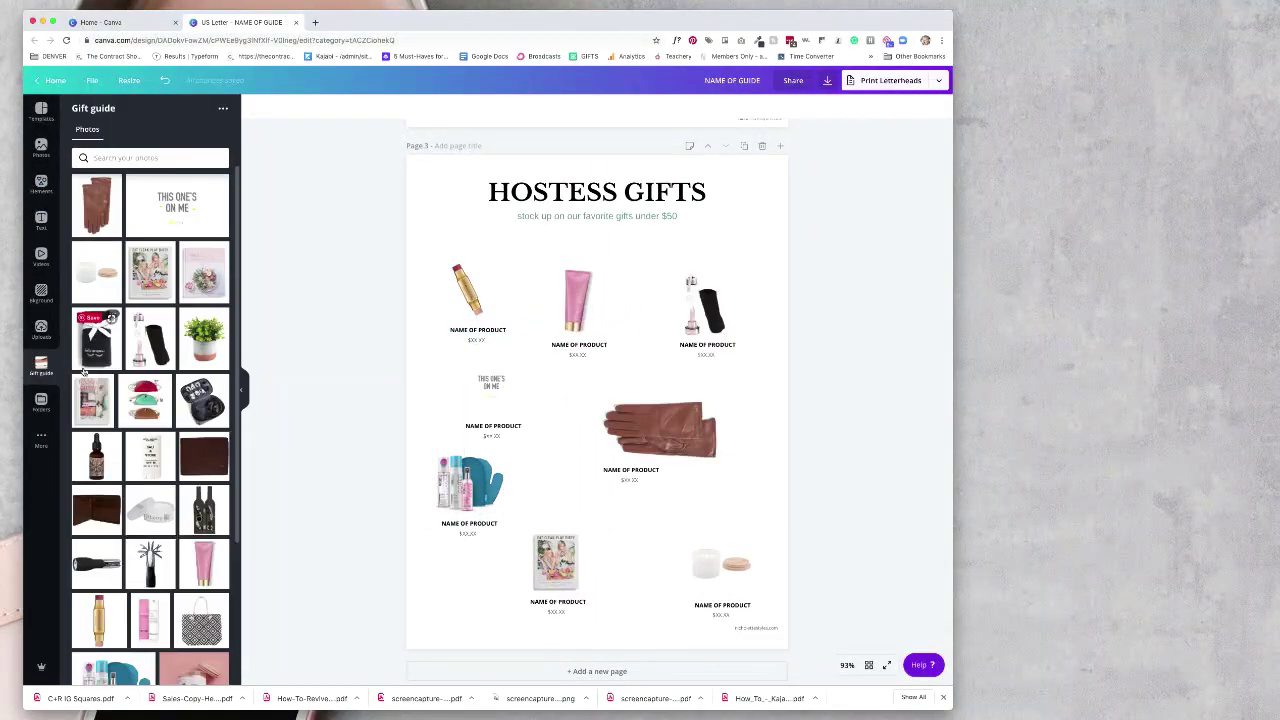
- Place the price and product name beside the lipstick and add "for more about this product go to websiteurl.com" in small text beneath them
left_click(476, 300)
left_click_drag(469, 298, 479, 280)
left_click(486, 333)
left_click_drag(506, 333, 432, 287)
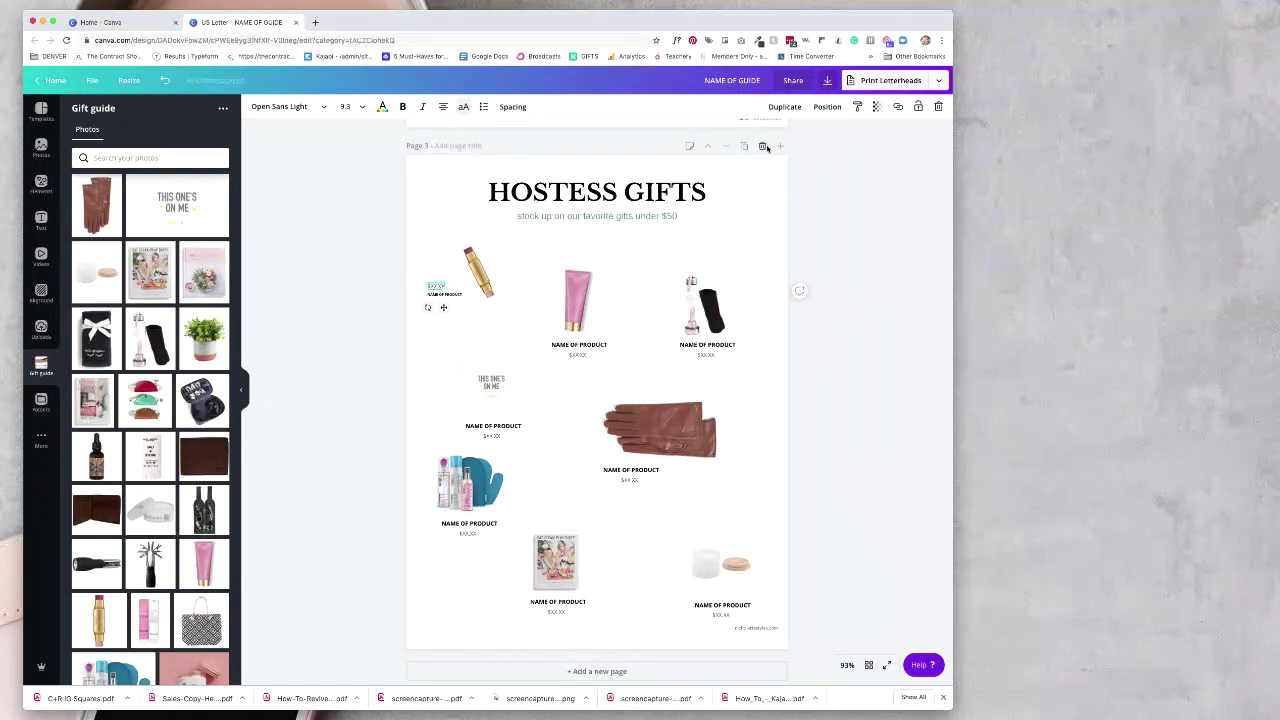
left_click_drag(443, 298, 436, 306)
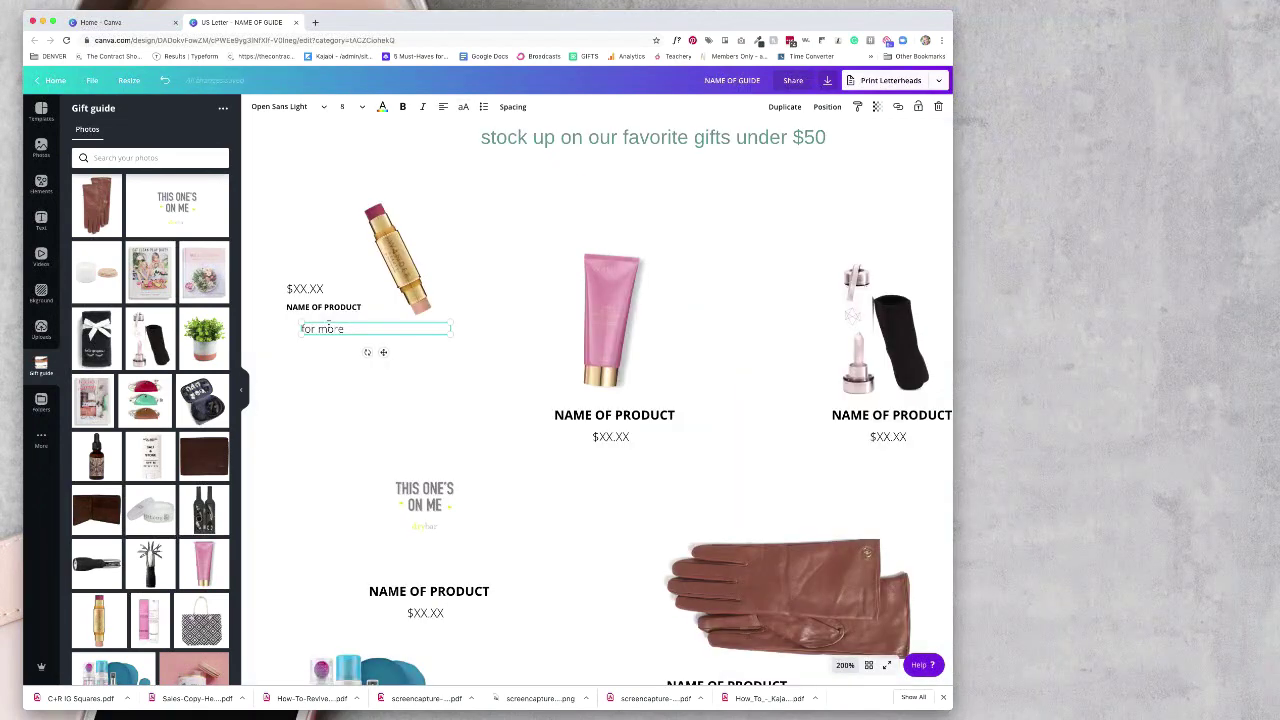
left_click_drag(331, 328, 319, 322)
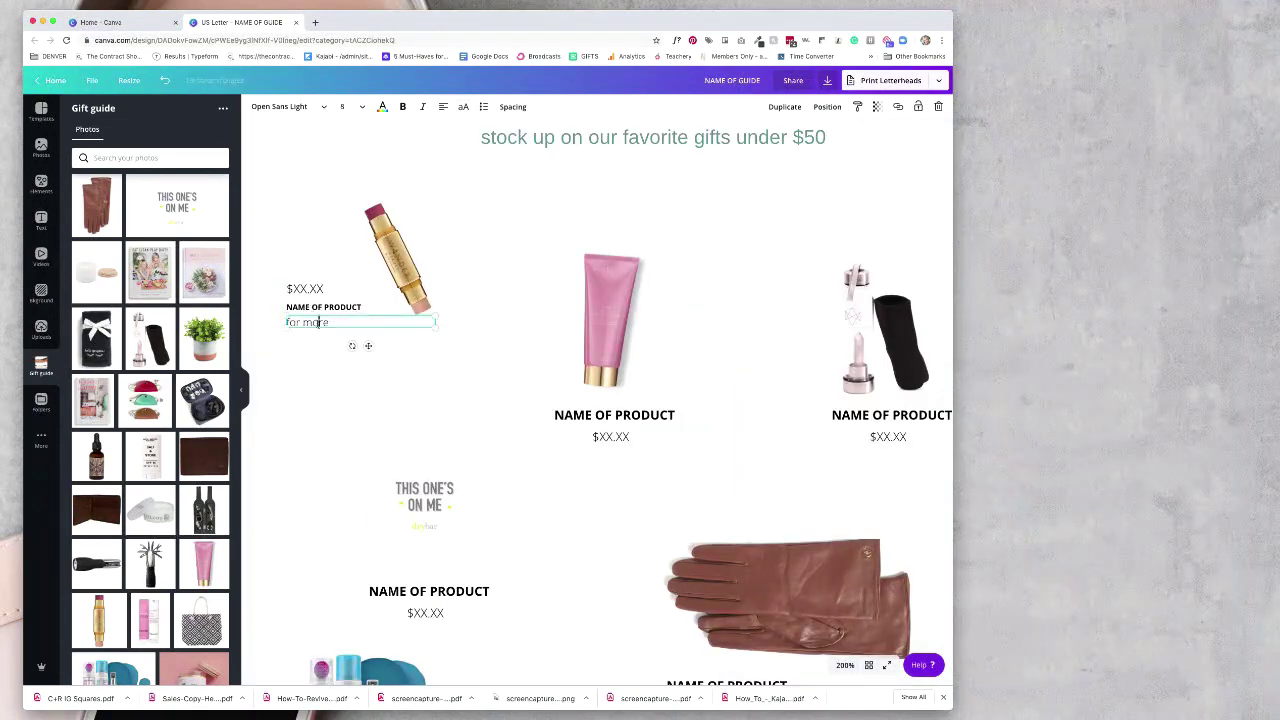
type("duct")
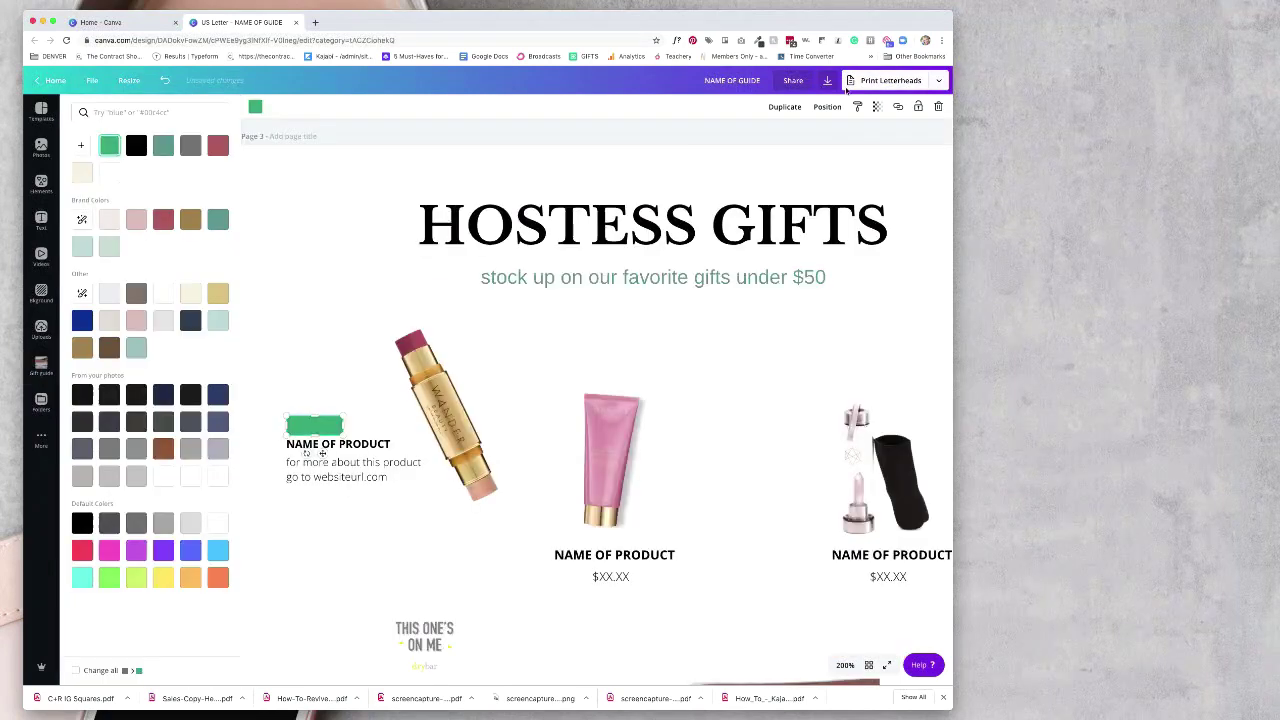
- Send the green rectangle behind the lipstick's price, set the price to $10 and shrink the rectangle to fit the text
left_click(826, 107)
left_click(798, 137)
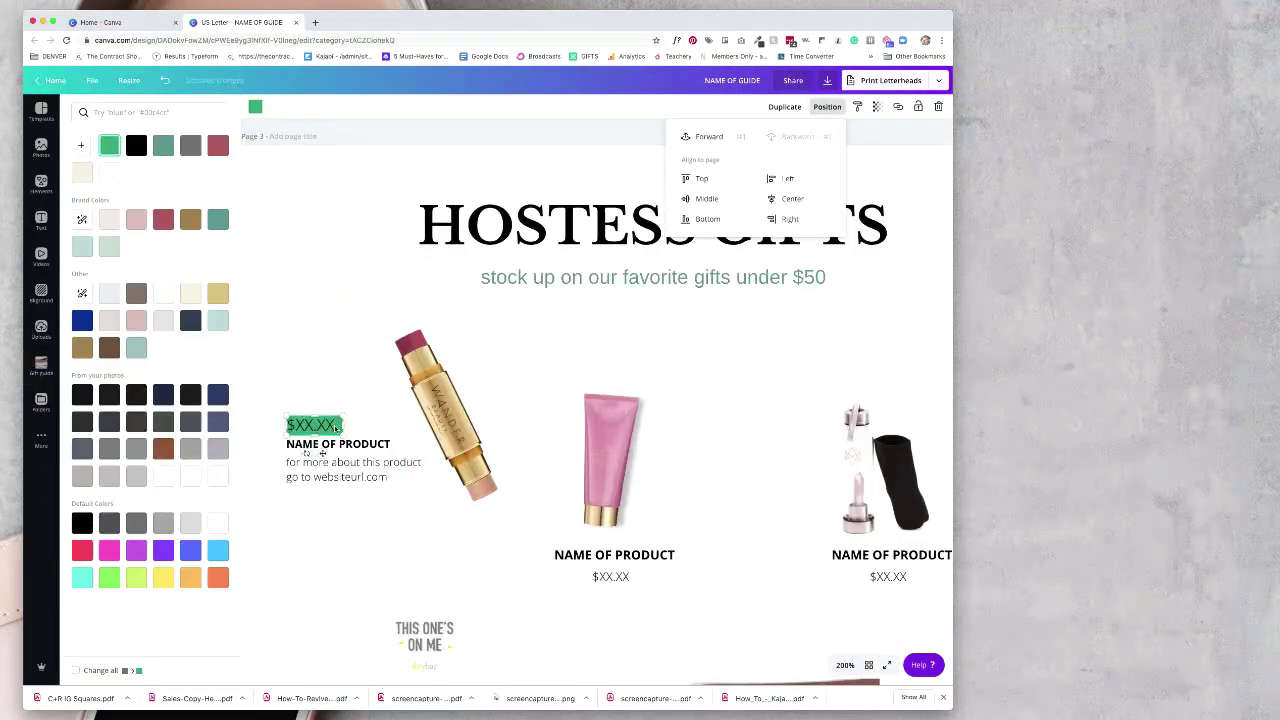
left_click(342, 426)
left_click_drag(360, 416, 323, 426)
left_click(336, 426)
left_click_drag(305, 427, 308, 430)
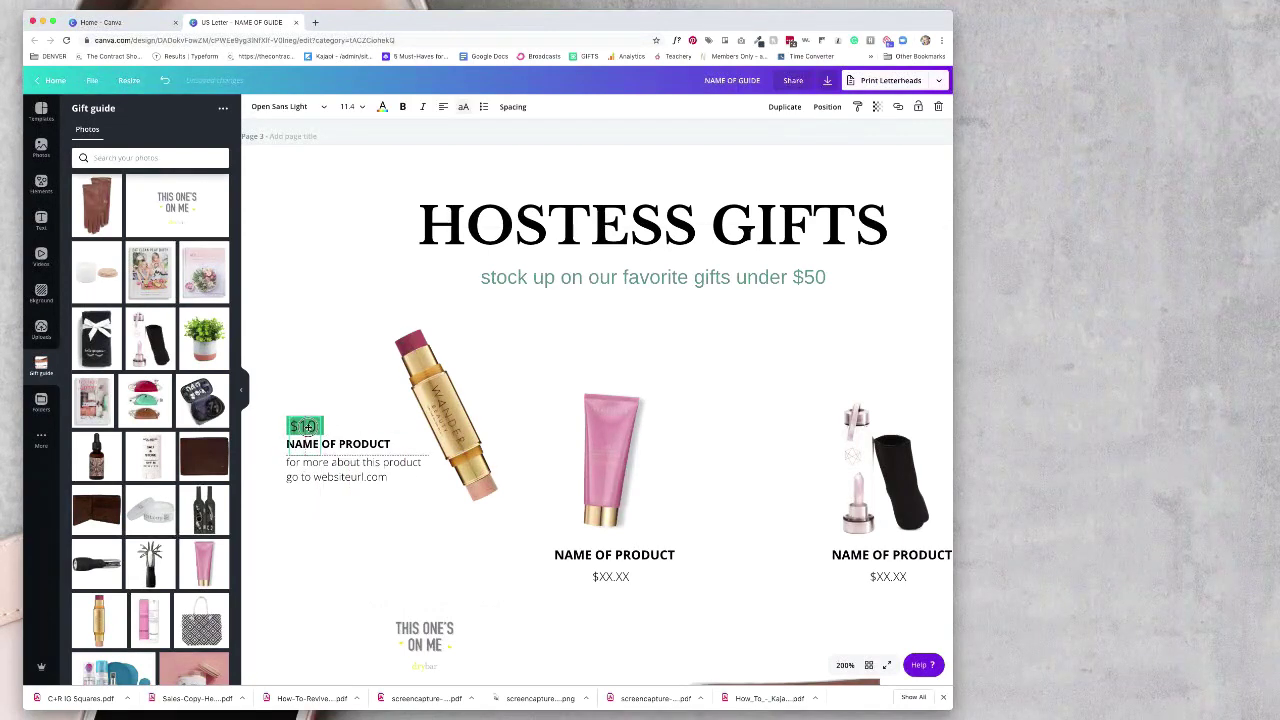
- Make the green rectangle behind the "$10" price slightly transparent
left_click(512, 106)
left_click(504, 343)
left_click(303, 425)
left_click(474, 374)
left_click(318, 425)
left_click(877, 106)
left_click(840, 131)
left_click(504, 343)
- Rotate the lipstick photo to a steeper, more upright angle and nudge it into place beside its label
left_click(474, 440)
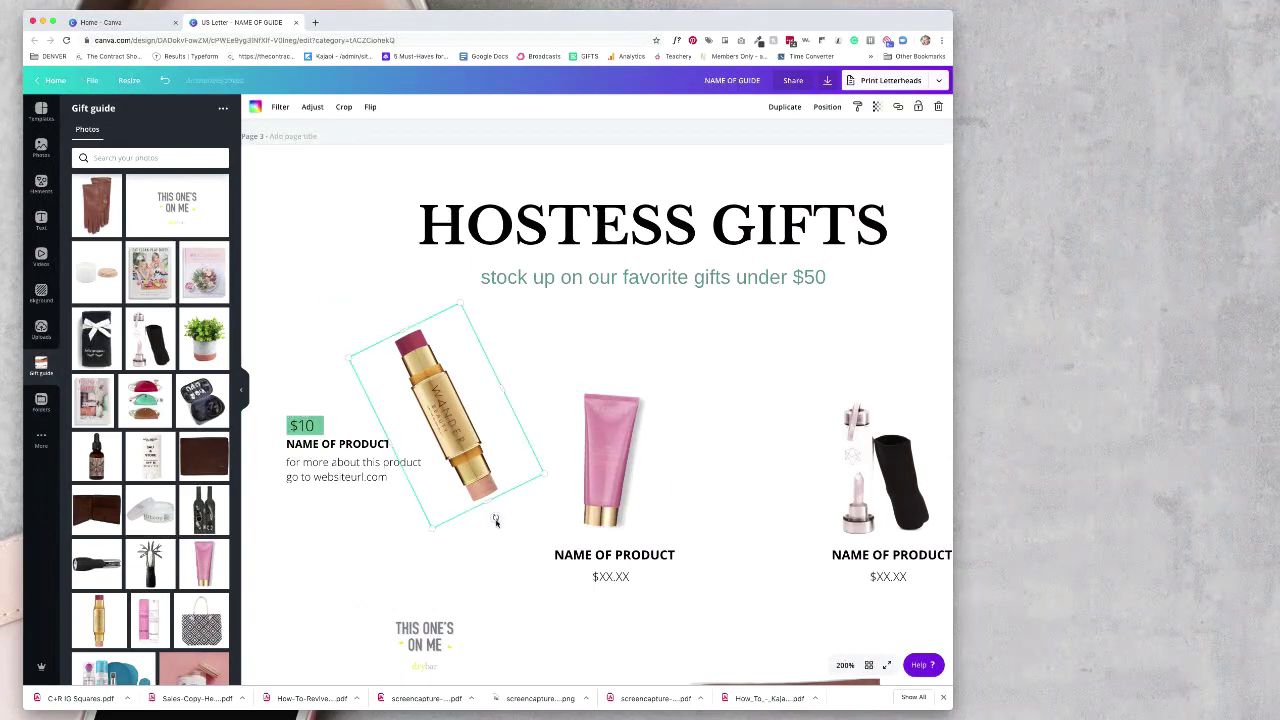
left_click_drag(495, 516, 468, 526)
left_click_drag(457, 456, 455, 465)
key("super+-")
left_click(331, 371)
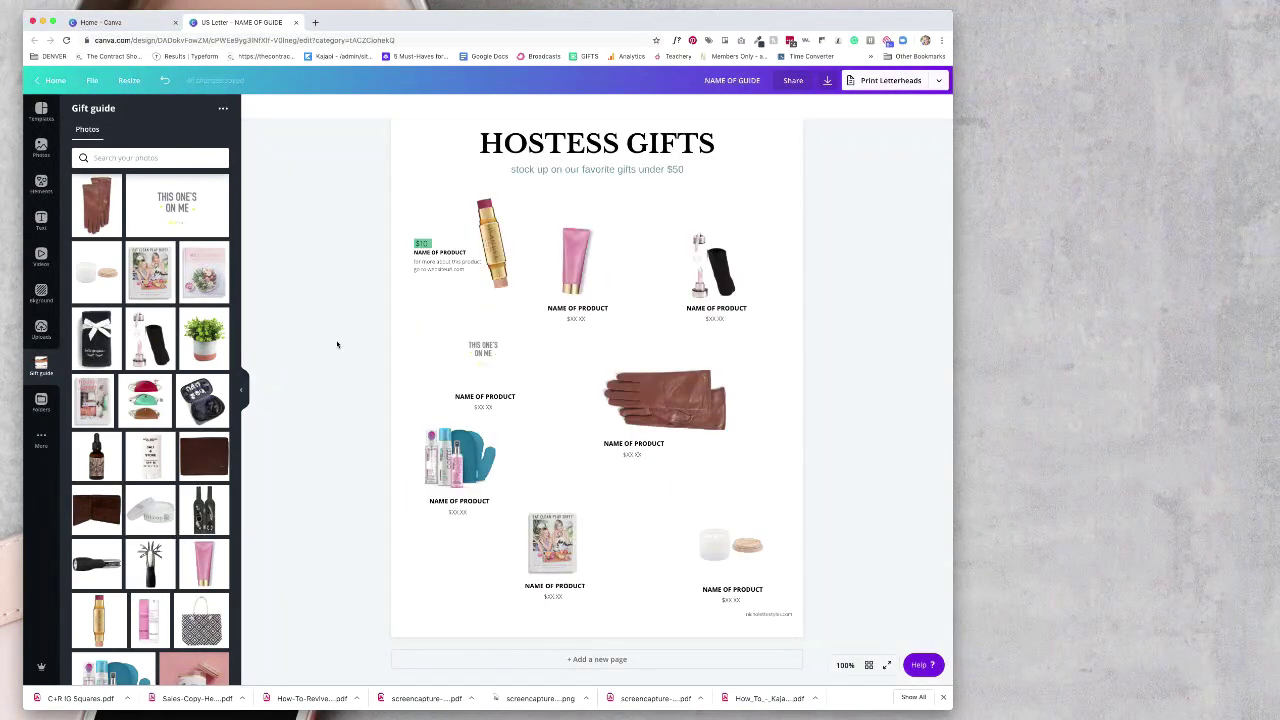
left_click(478, 267)
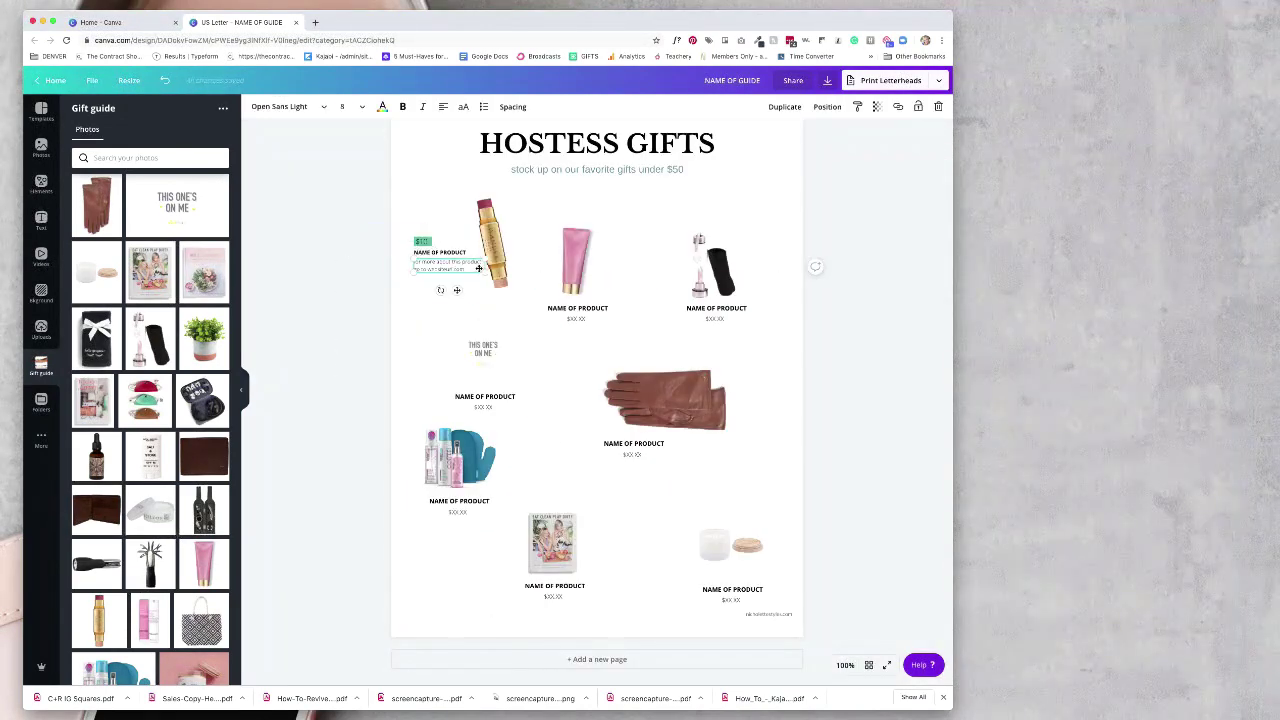
left_click(353, 287)
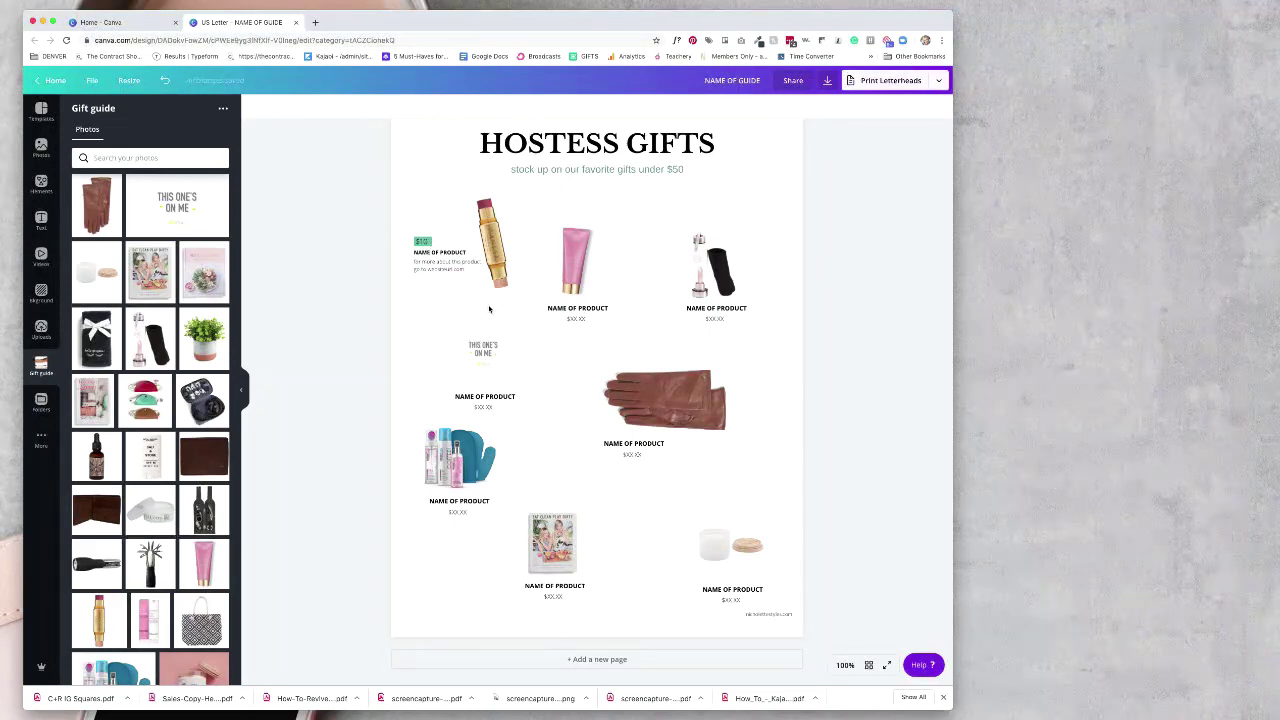
- Replace the pink tube with the pink-and-white leg product photo, delete its old name and price text, and enlarge the photo
left_click(576, 260)
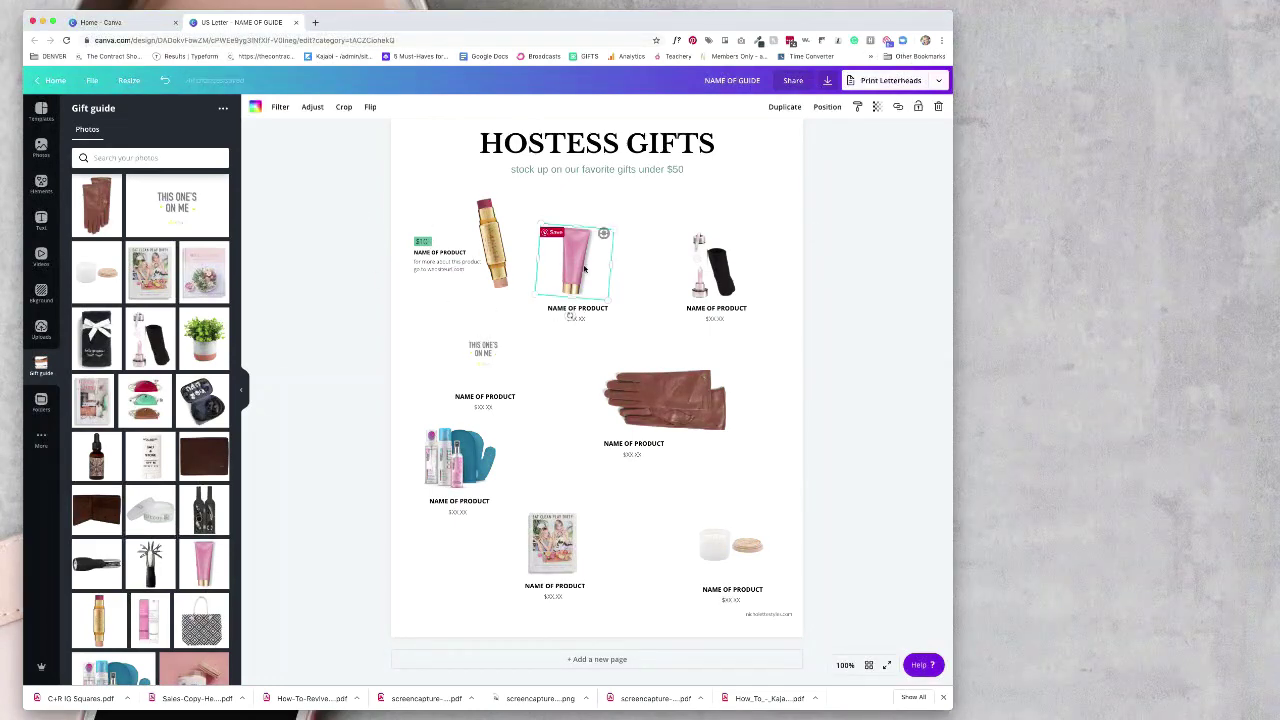
left_click_drag(576, 316, 576, 318)
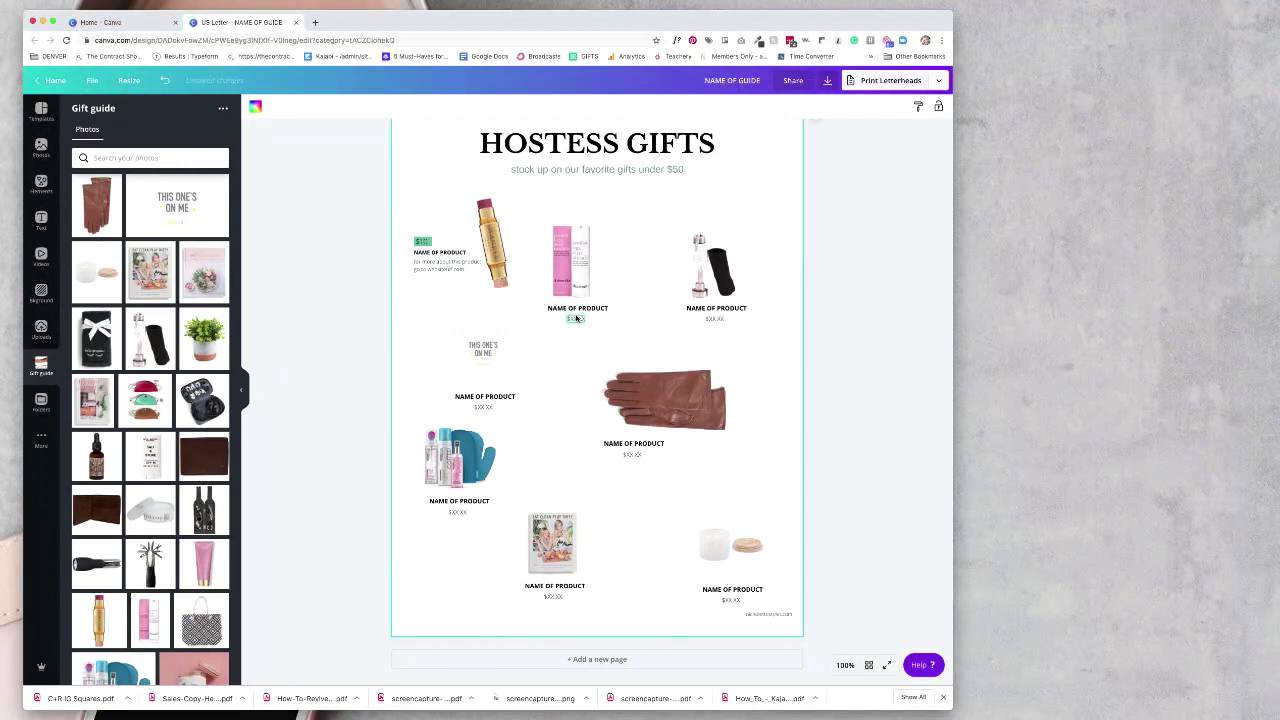
left_click(575, 318)
key("Delete")
left_click(576, 290)
left_click_drag(577, 304, 582, 388)
mouse_move(585, 251)
left_mouse_down()
mouse_move(585, 220)
mouse_move(588, 231)
left_mouse_up()
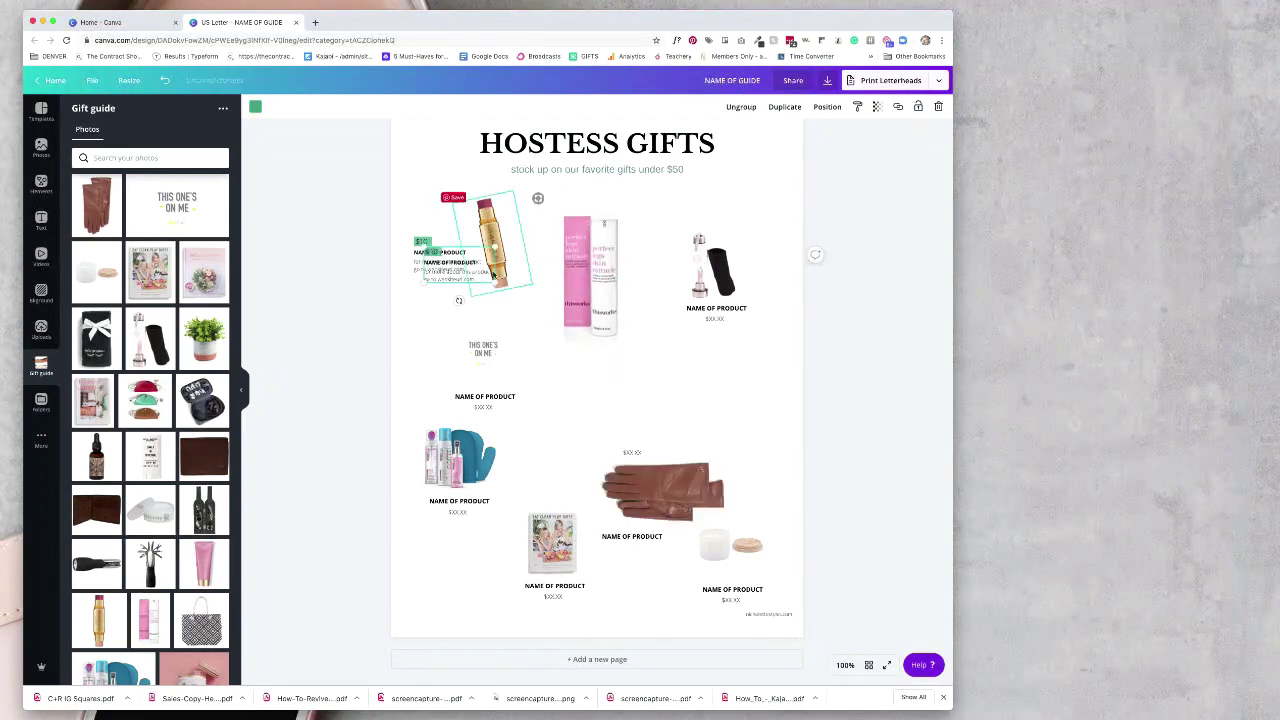
- Place a copy of the lipstick's grouped price label at the lower right of the leg product photo and adjust the photo's position
left_click_drag(454, 256, 655, 355)
left_click_drag(585, 322, 581, 359)
left_click_drag(645, 360, 646, 366)
left_click(811, 320)
- Replace the bottle set with a large tote bag photo and its own price label, and add "for both" to the leg product's price
left_click(718, 280)
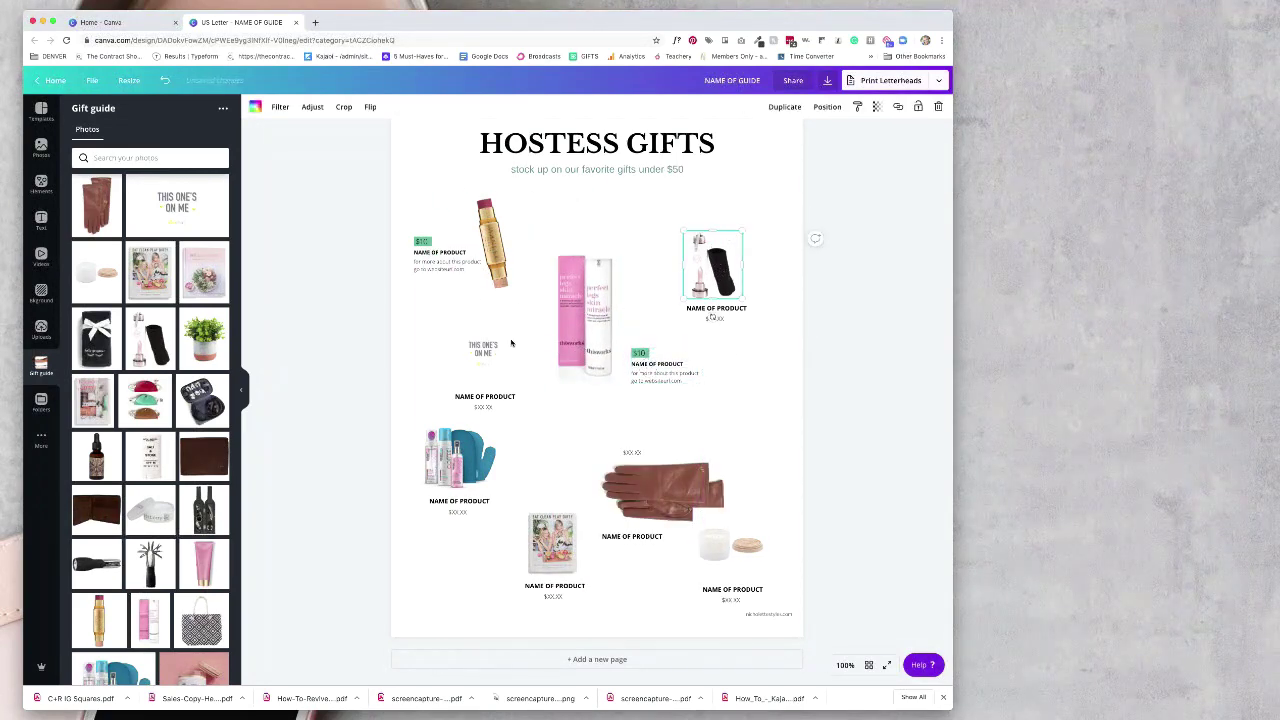
key("ctrl+z")
key("ctrl+z")
key("ctrl+z")
key("ctrl+z")
key("ctrl+z")
left_click_drag(728, 258, 748, 269)
double_click(642, 354)
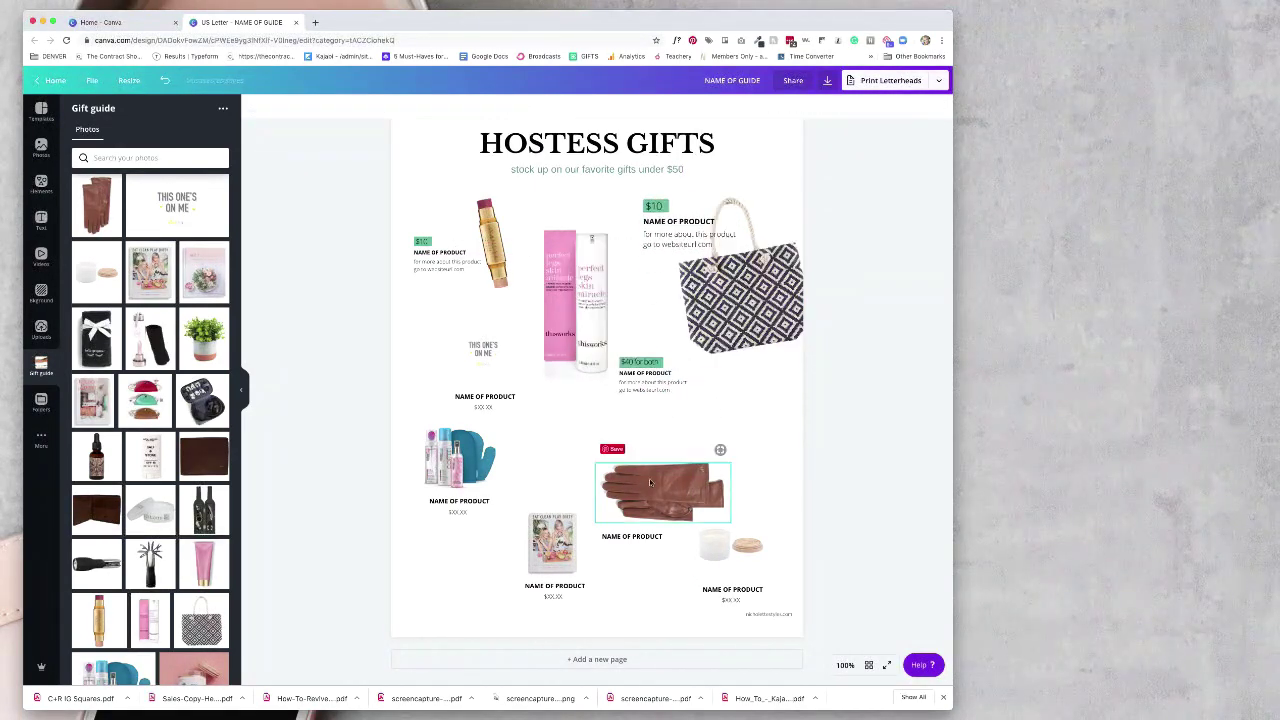
- Replace the gloves photo with the brown flat shoe photo and enlarge it to extend to the page's right edge
left_click_drag(662, 488, 670, 448)
scroll(223, 618, "down", 3)
left_click_drag(111, 650, 670, 446)
left_click_drag(585, 448, 676, 492)
left_click_drag(703, 449, 808, 450)
left_click_drag(643, 449, 562, 450)
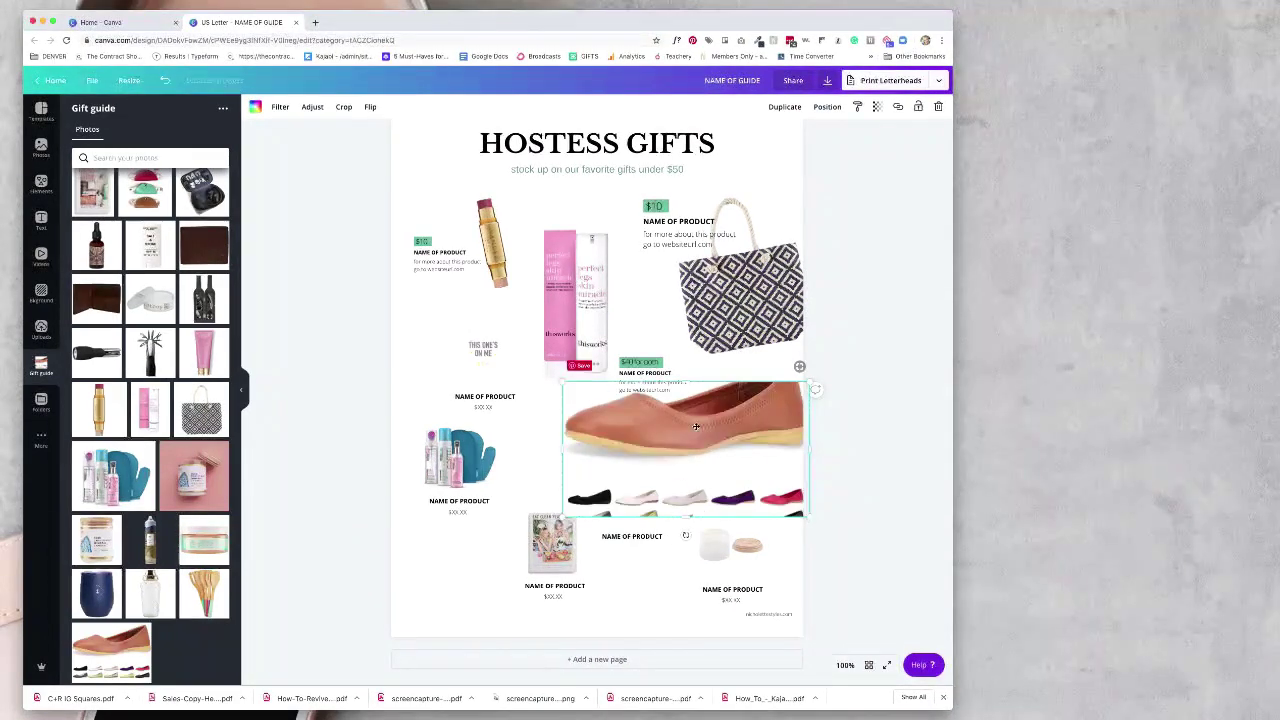
- Try to crop the bottom of the shoe photo
double_click(796, 506)
left_click_drag(796, 506, 796, 529)
key("ctrl+z")
key("ctrl+z")
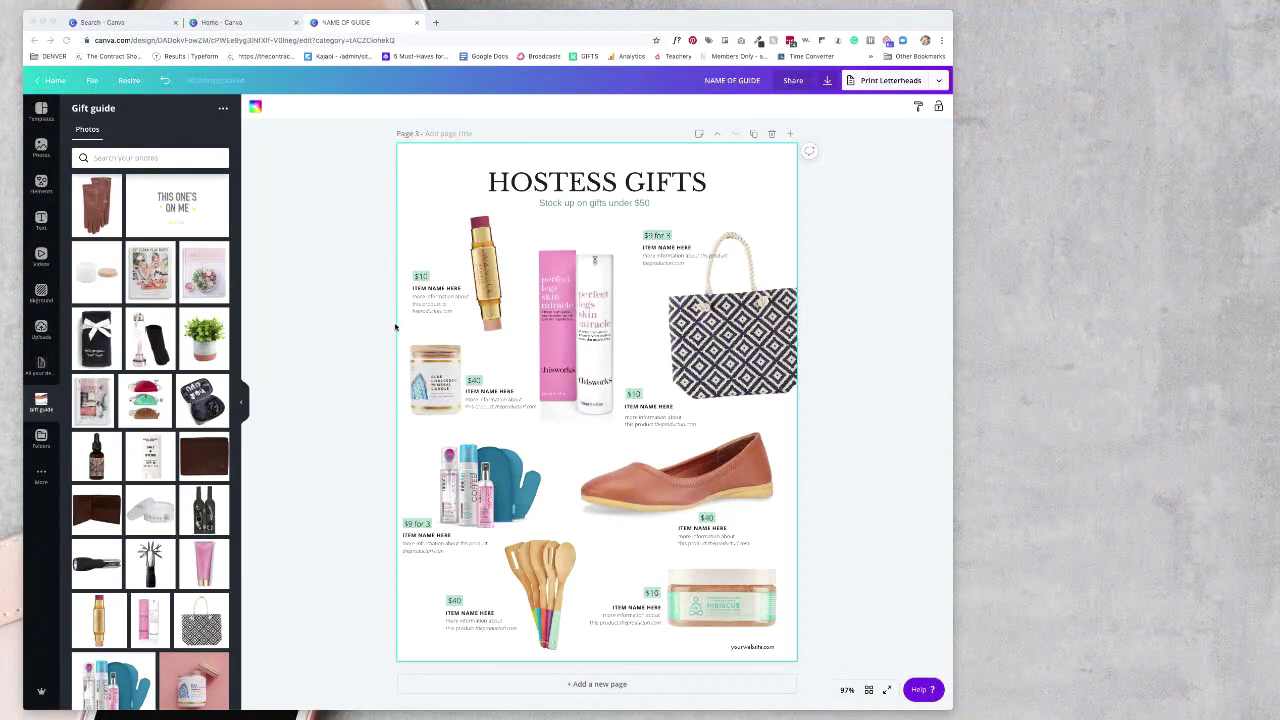
- Review the grid layout of the "HIS + HER'S GIFTS" page against the free arrangement of the "HOSTESS GIFTS" page
scroll(636, 318, "up", 5)
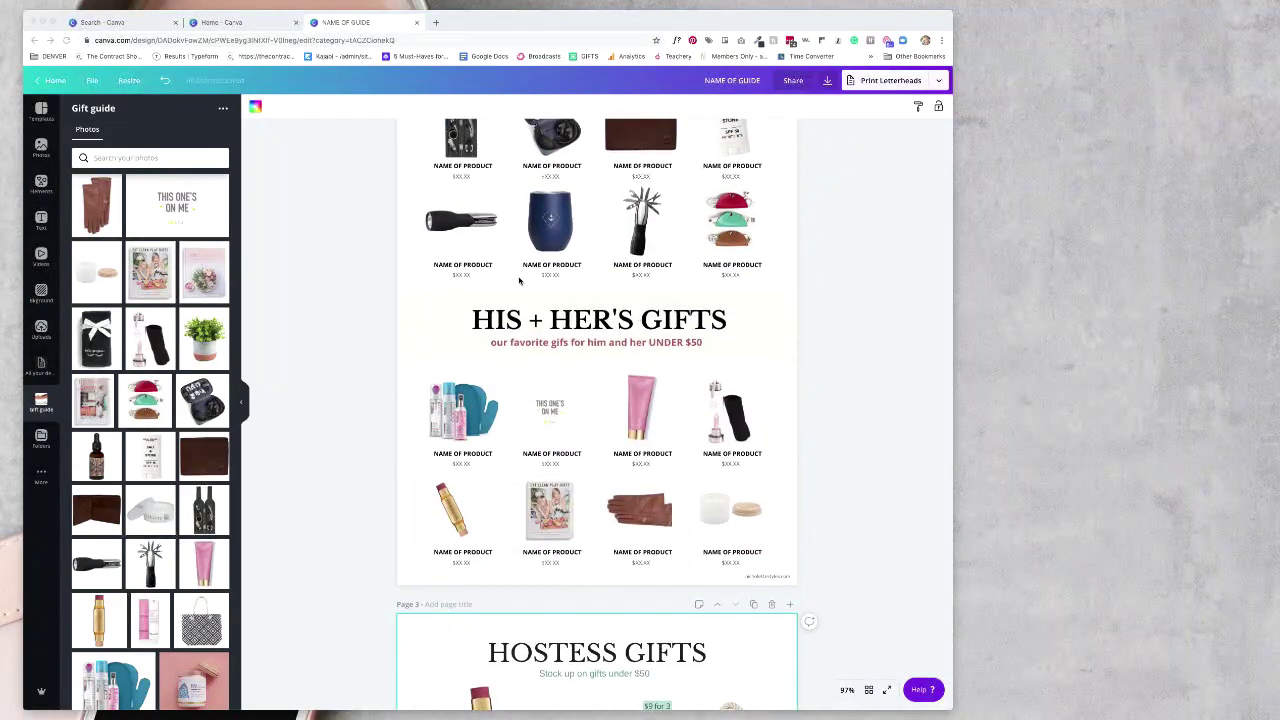
scroll(590, 420, "down", 1)
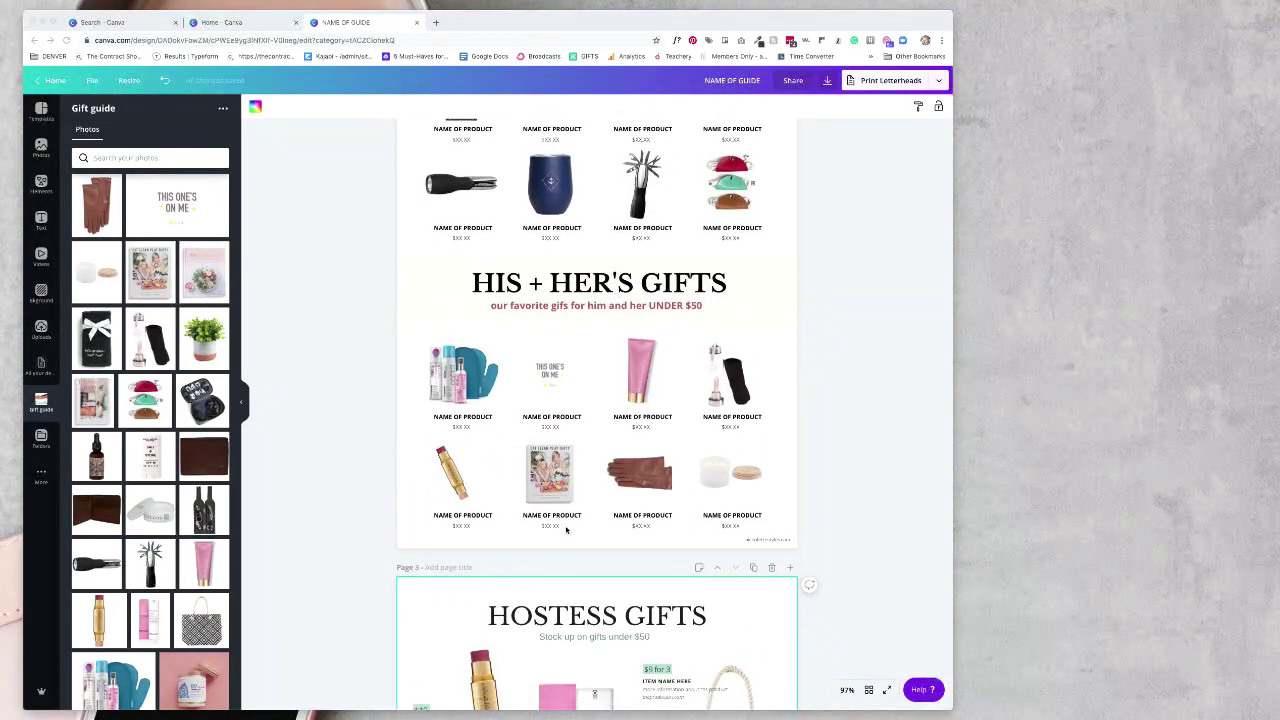
left_click(463, 417)
scroll(497, 439, "down", 3)
scroll(497, 439, "down", 6)
left_click(835, 530)
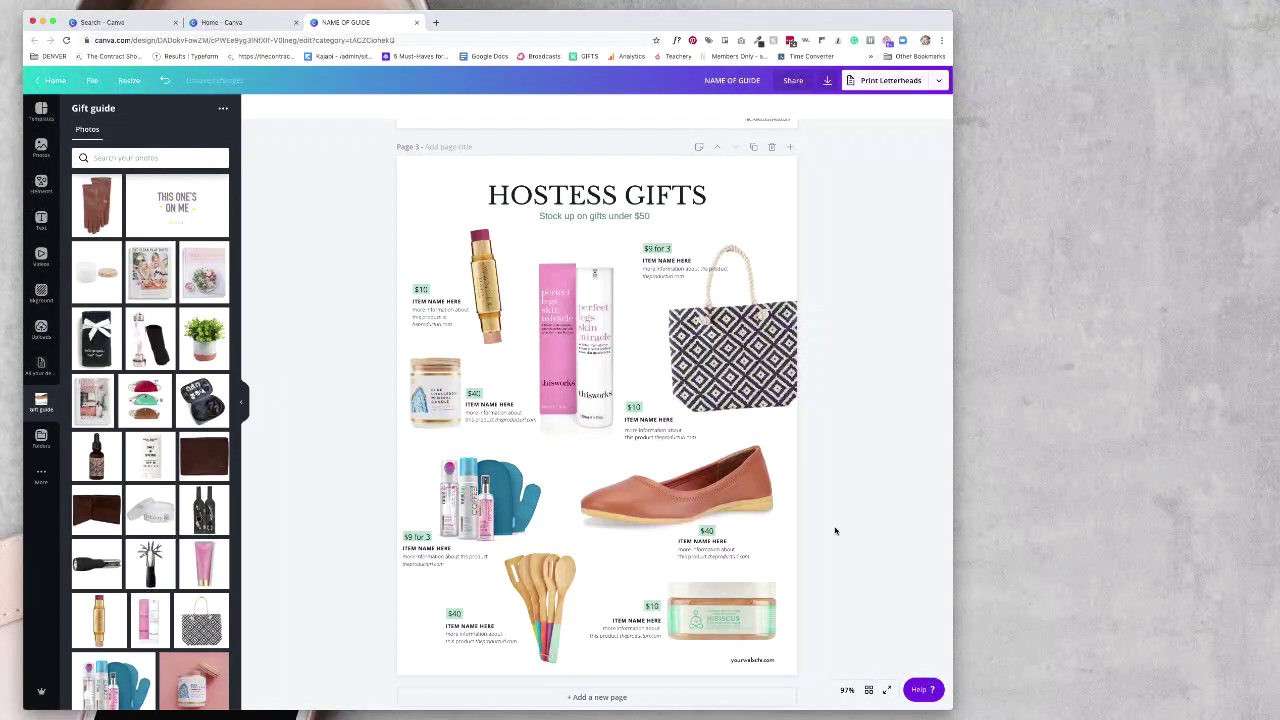
- Left-align the page 3 title and subtitle, and change the title to "holiday gifts for men"
left_click(640, 196)
left_click(445, 108)
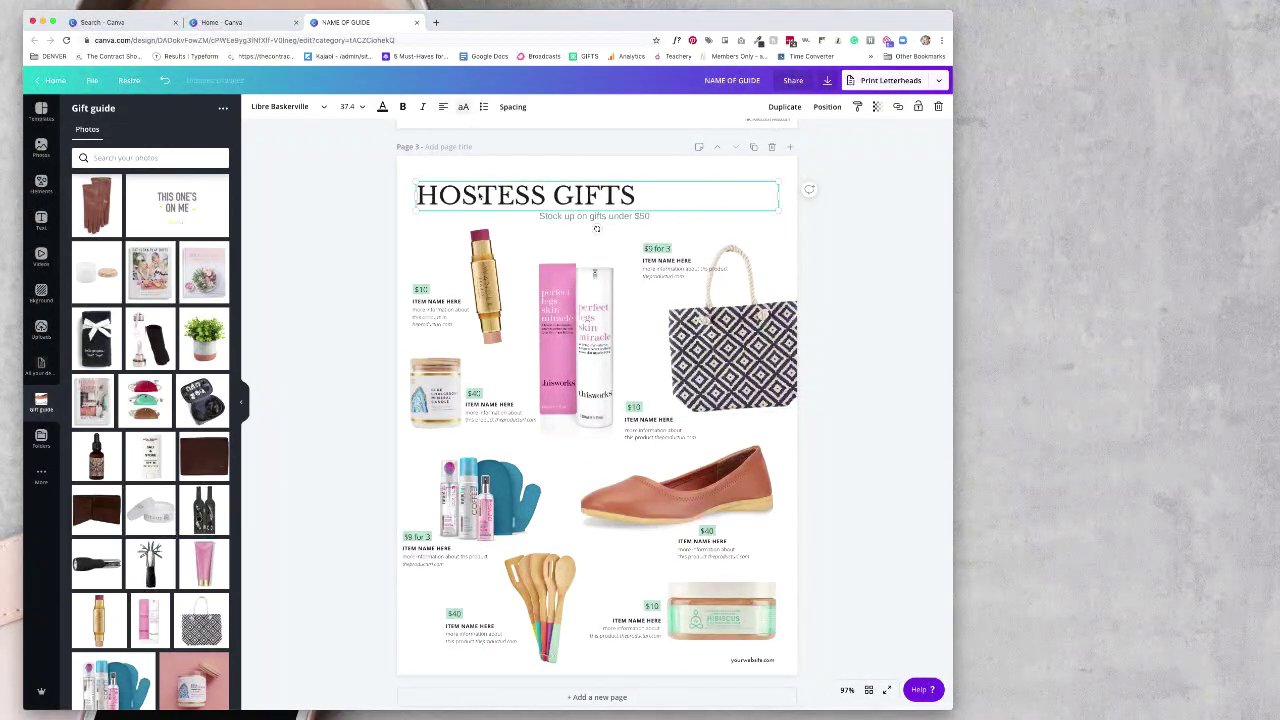
type("holiday gifts for men")
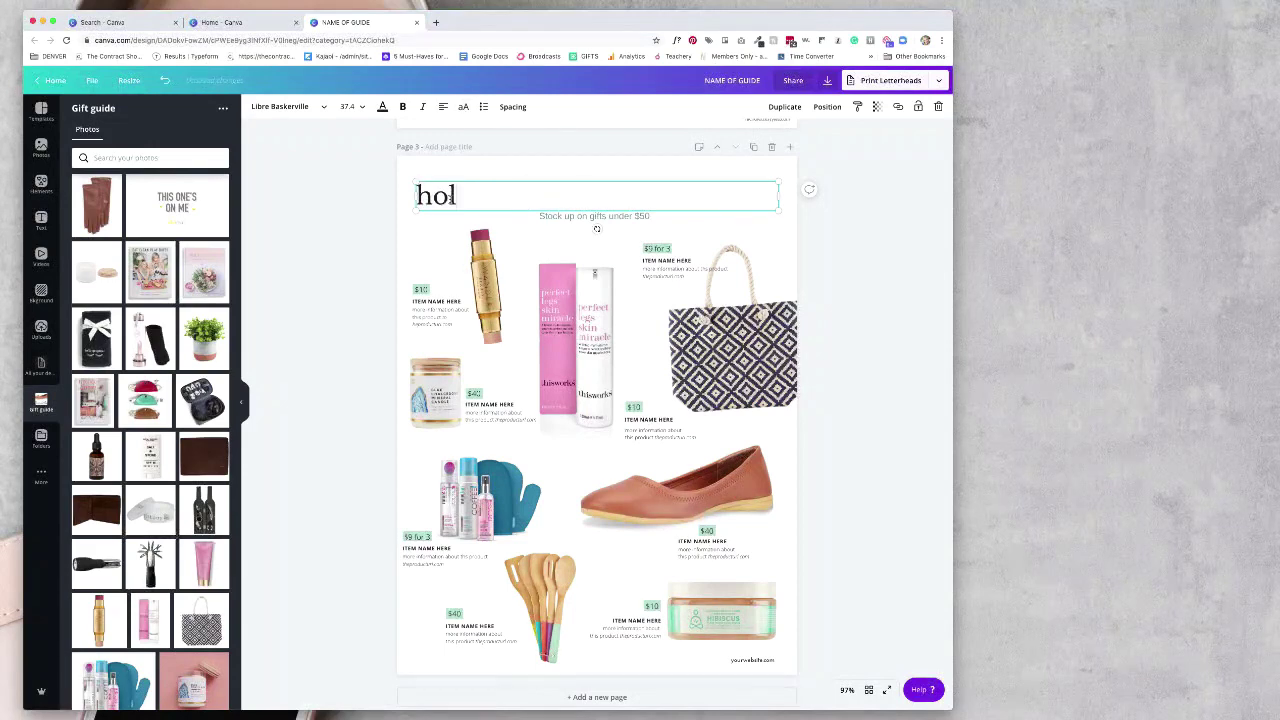
left_click(558, 218)
left_click(443, 106)
left_click_drag(503, 220, 575, 196)
left_click(351, 248)
- Add a rectangle, reduce it to a thin strip across the words "for men" and colour it with the dark red brand swatch
key("r")
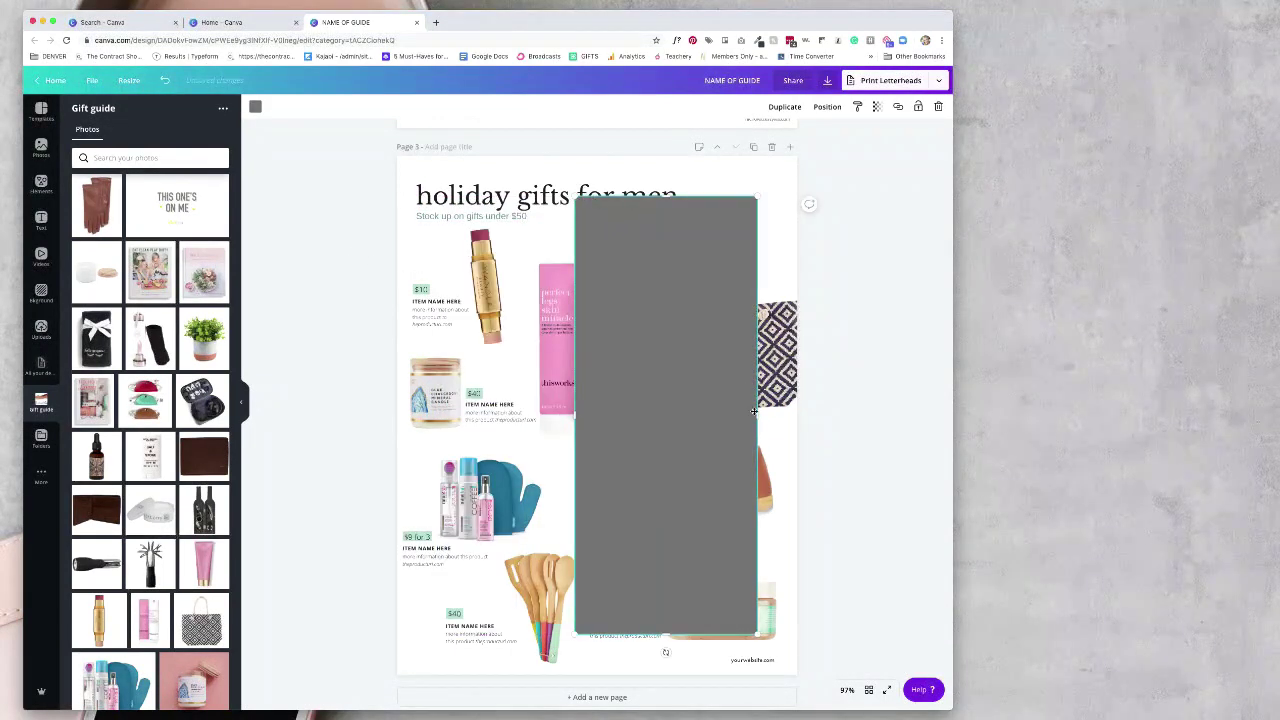
left_click_drag(757, 415, 678, 415)
left_click_drag(633, 628, 606, 202)
left_click(256, 107)
left_click(156, 218)
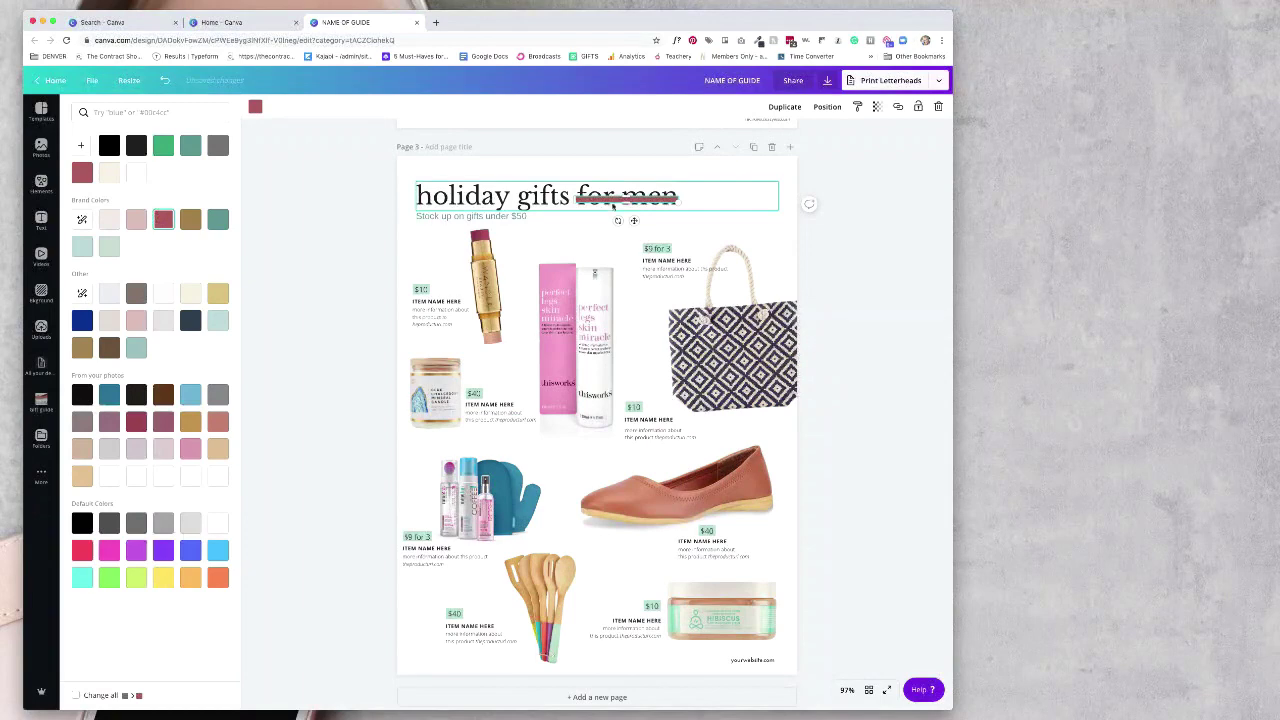
left_click(869, 300)
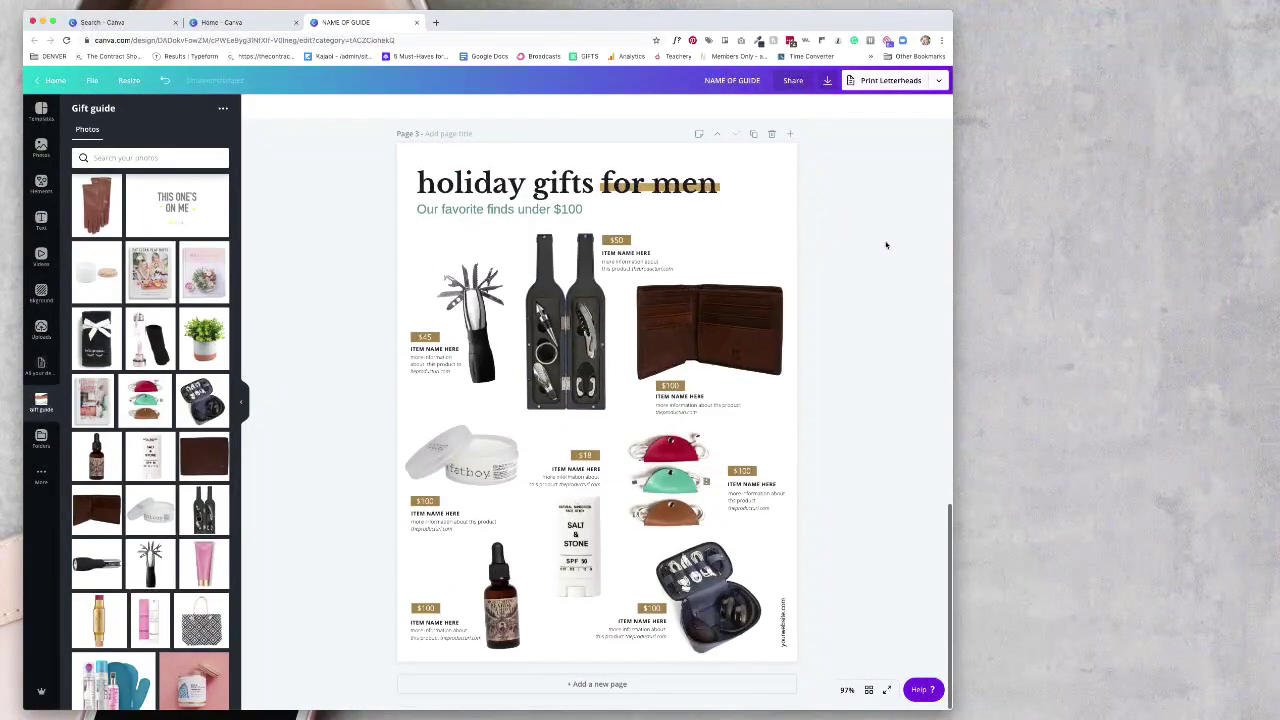
- Extend the gold strip from "for men" across the full width of the title "holiday gifts for men"
scroll(886, 245, "up", 2)
scroll(886, 245, "down", 2)
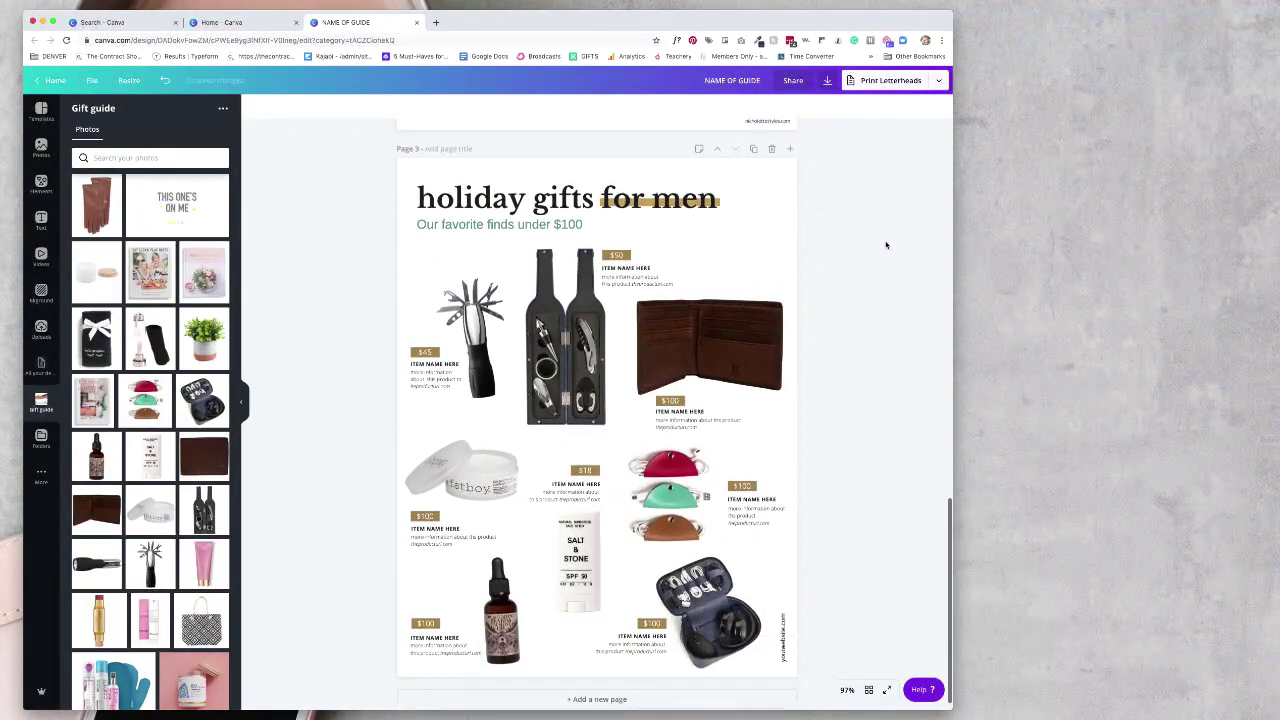
left_click(684, 201)
left_click(684, 202)
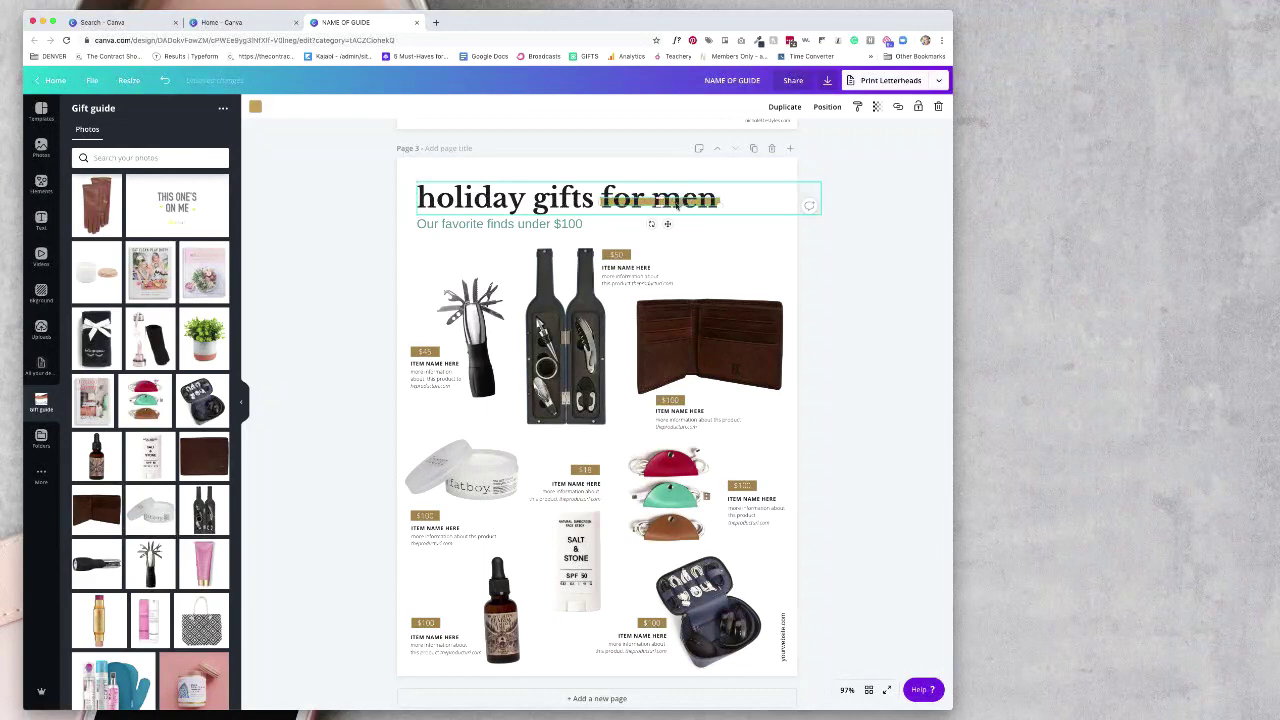
left_click_drag(596, 202, 416, 204)
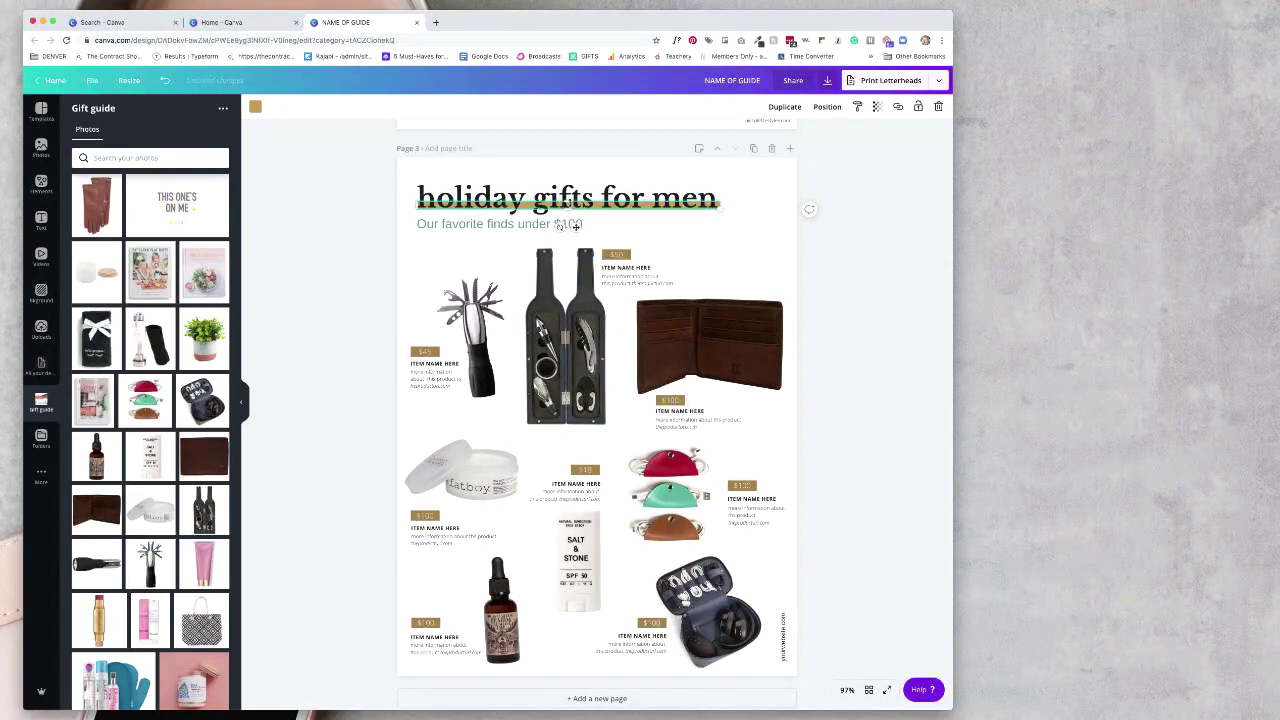
- Duplicate the "NAME OF GUIDE" page as the base for another guide page
left_click(834, 238)
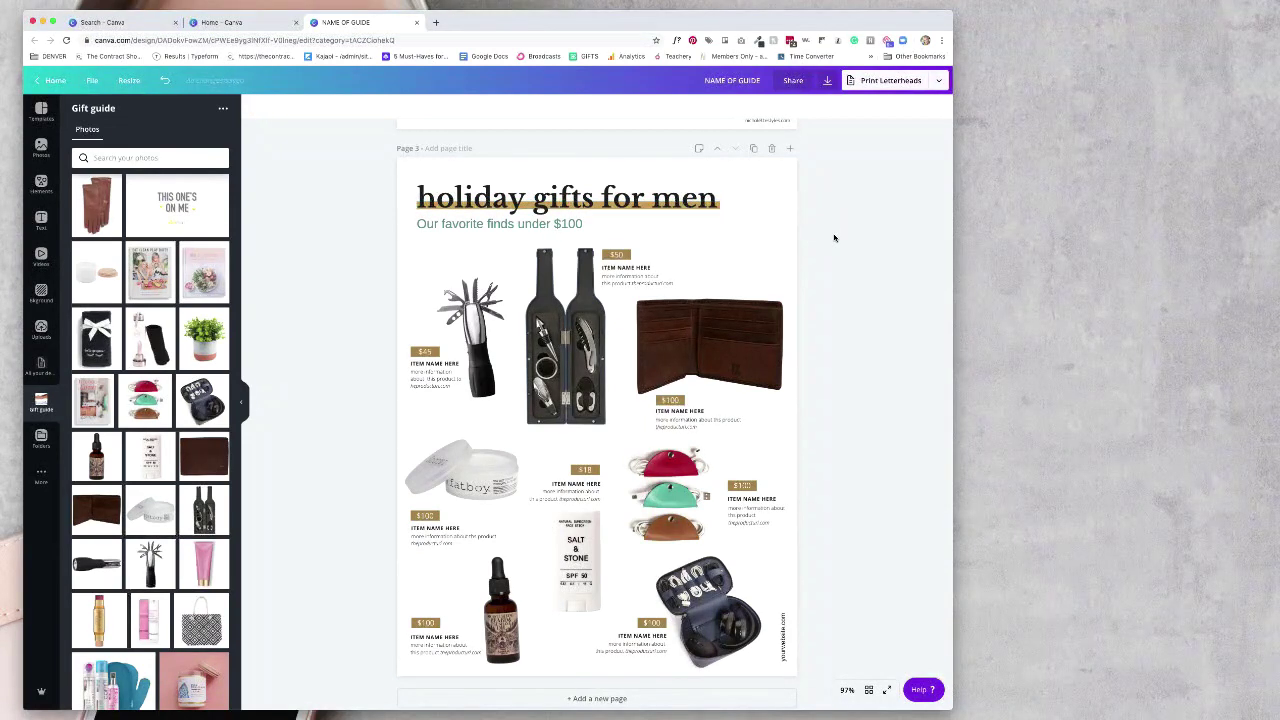
scroll(839, 240, "down", 1)
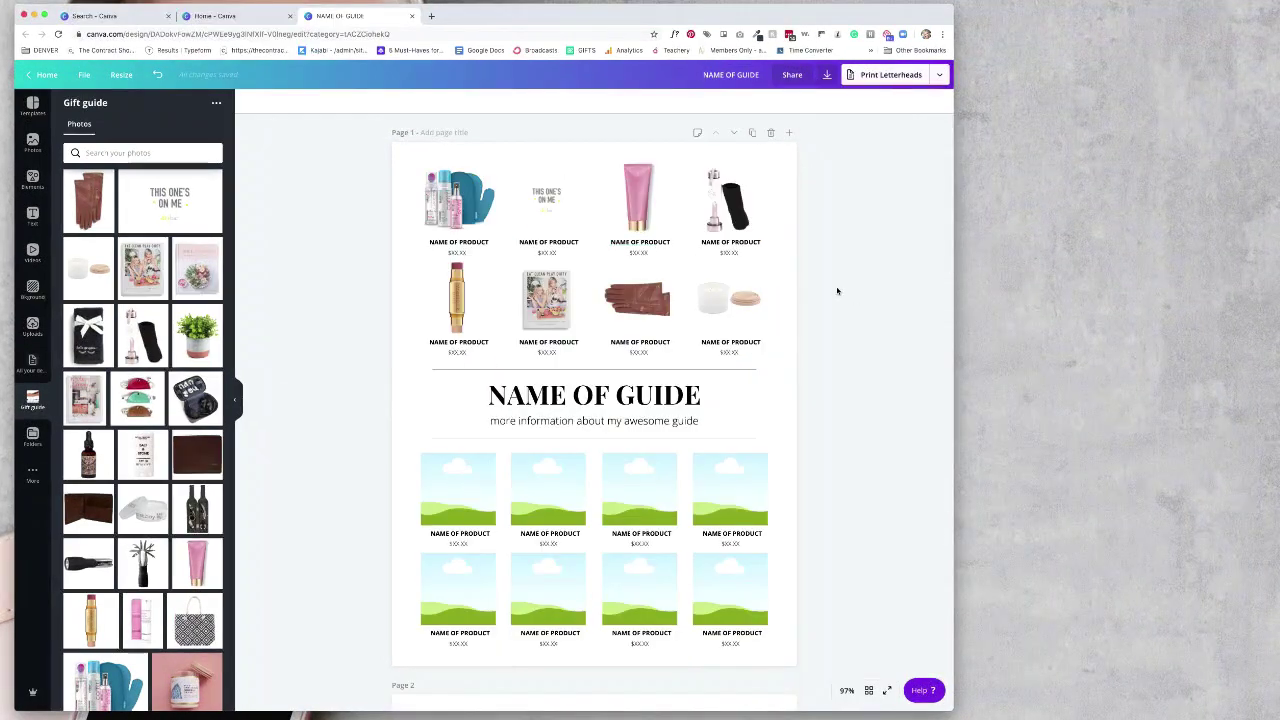
left_click(752, 133)
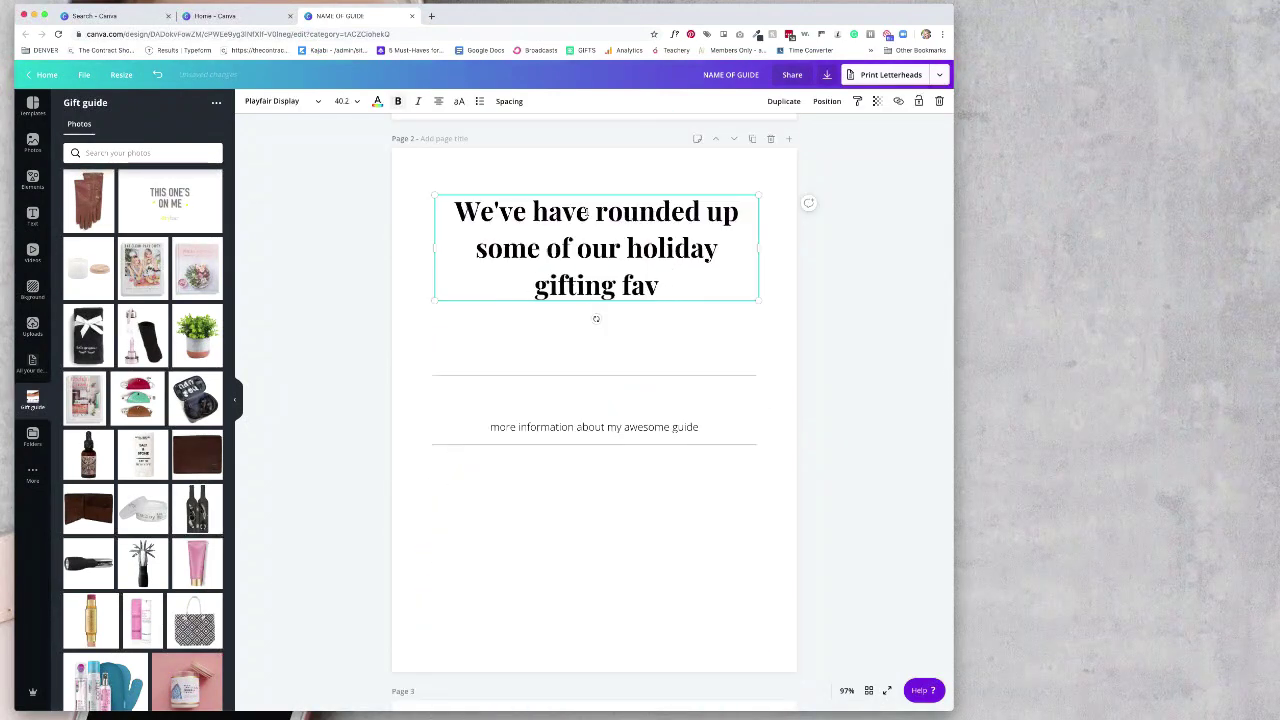
- Finish the page 2 heading as "We've have rounded up some of our holiday gifting favorites" at size 28 and move the information line above it
type("orites")
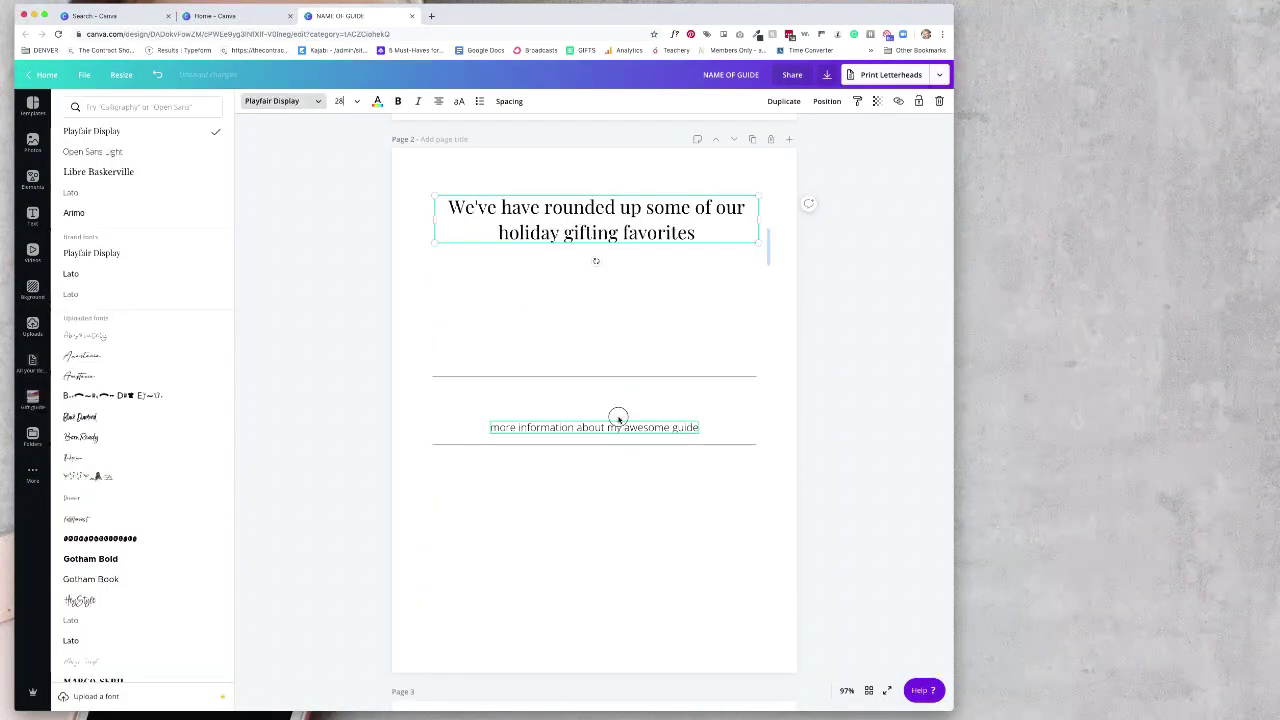
left_click_drag(614, 414, 614, 180)
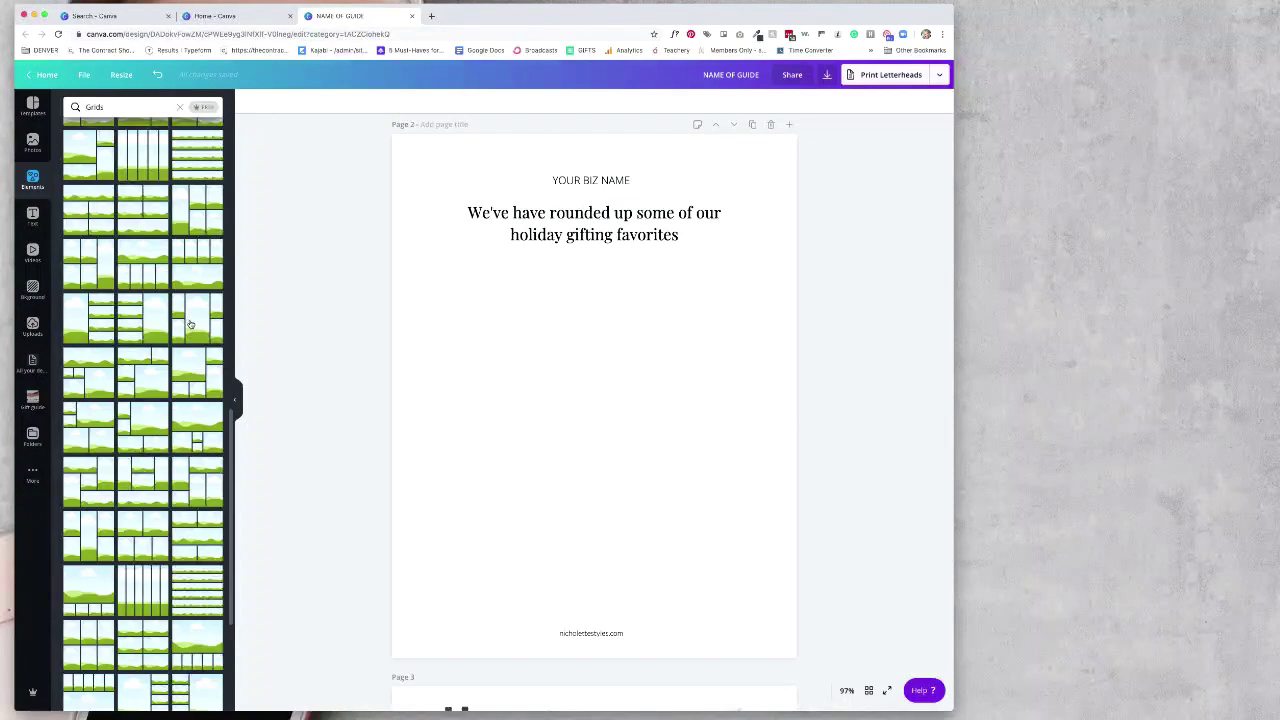
- Add a six-cell grid with two columns and three rows to page 2, sized and centred between the heading and the website line
scroll(192, 332, "down", 5)
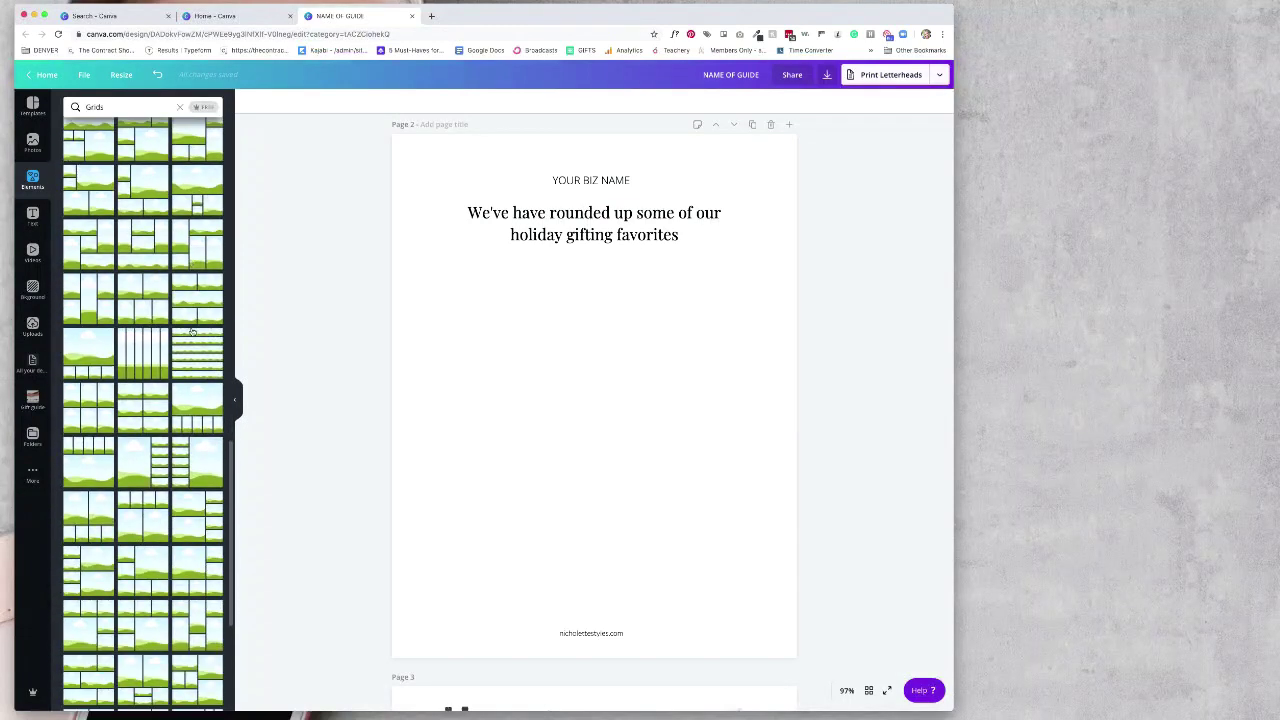
left_click(150, 400)
left_click_drag(797, 132, 650, 348)
left_click_drag(594, 394, 648, 338)
scroll(648, 339, "down", 1)
left_click(831, 255)
scroll(833, 256, "up", 3)
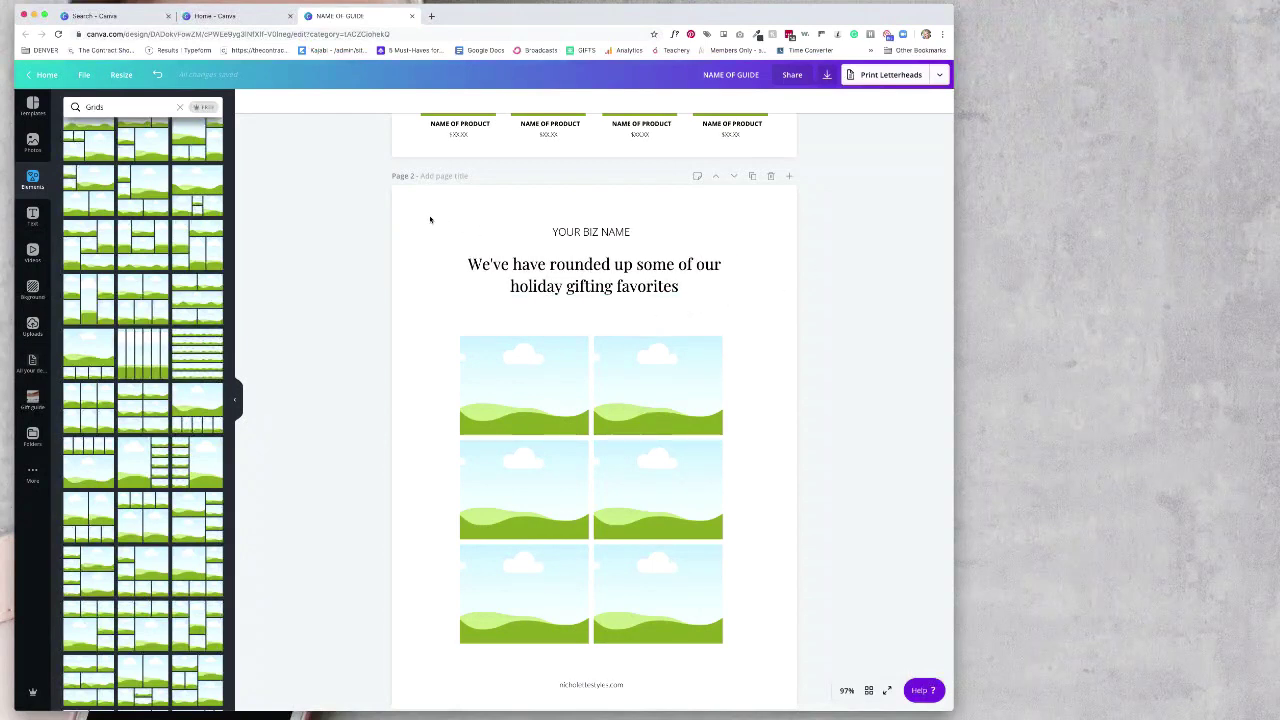
- Add a rectangle to page 2 and enlarge it to cover the whole page
key("r")
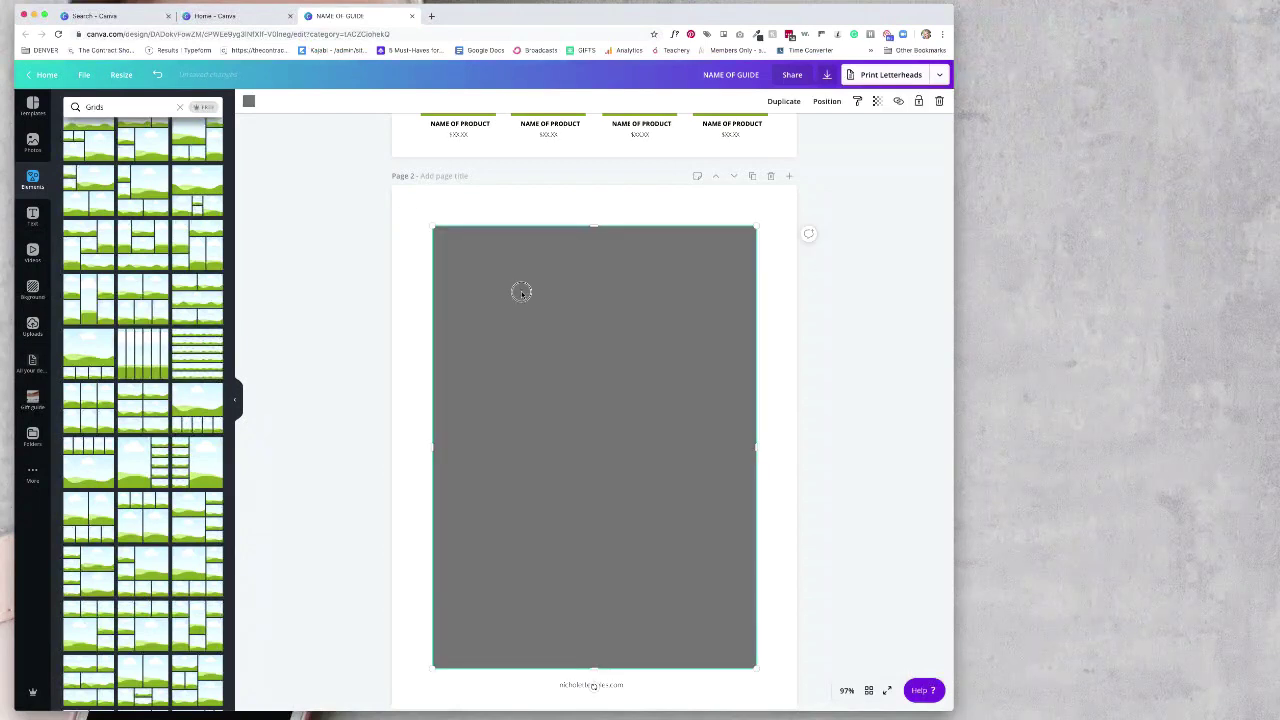
left_click_drag(521, 292, 483, 251)
scroll(483, 251, "down", 10)
left_click_drag(722, 392, 800, 466)
scroll(766, 410, "up", 5)
scroll(766, 410, "up", 8)
- Colour the full-page rectangle with the near-white swatch and send it behind the page's text and grid
left_click(249, 103)
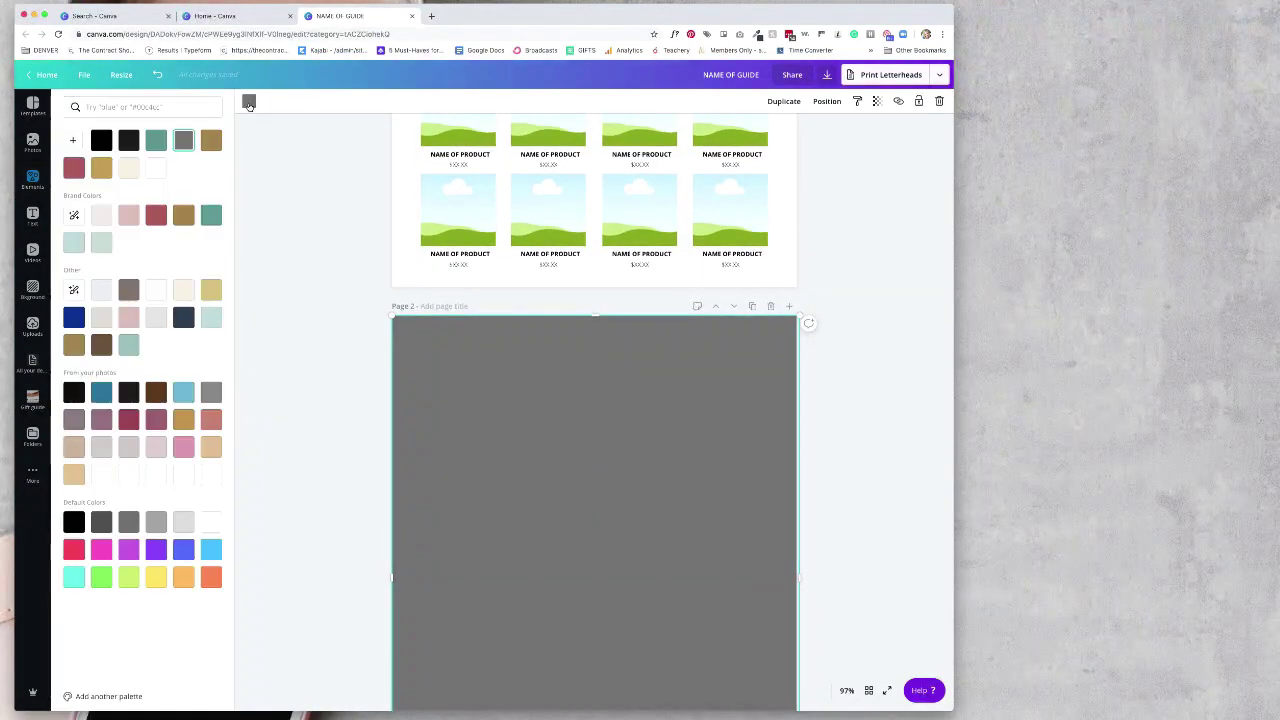
left_click(107, 220)
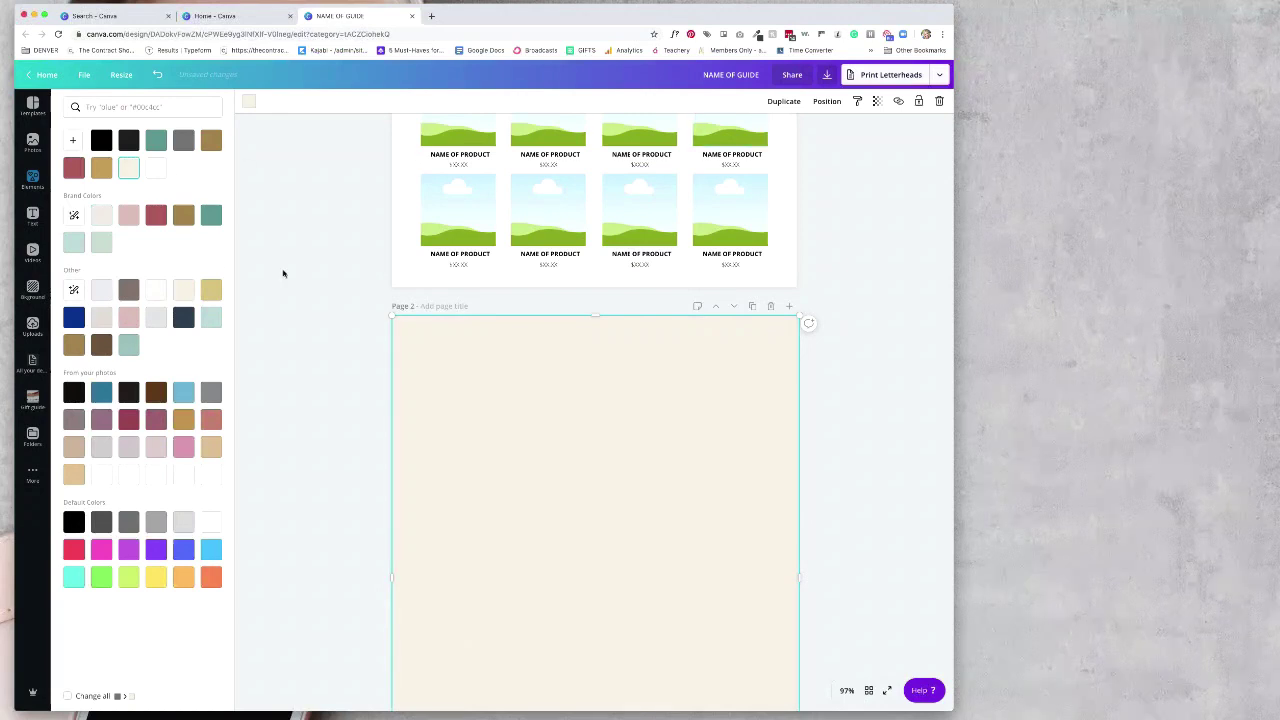
left_click(157, 291)
left_click(874, 103)
left_click(807, 126)
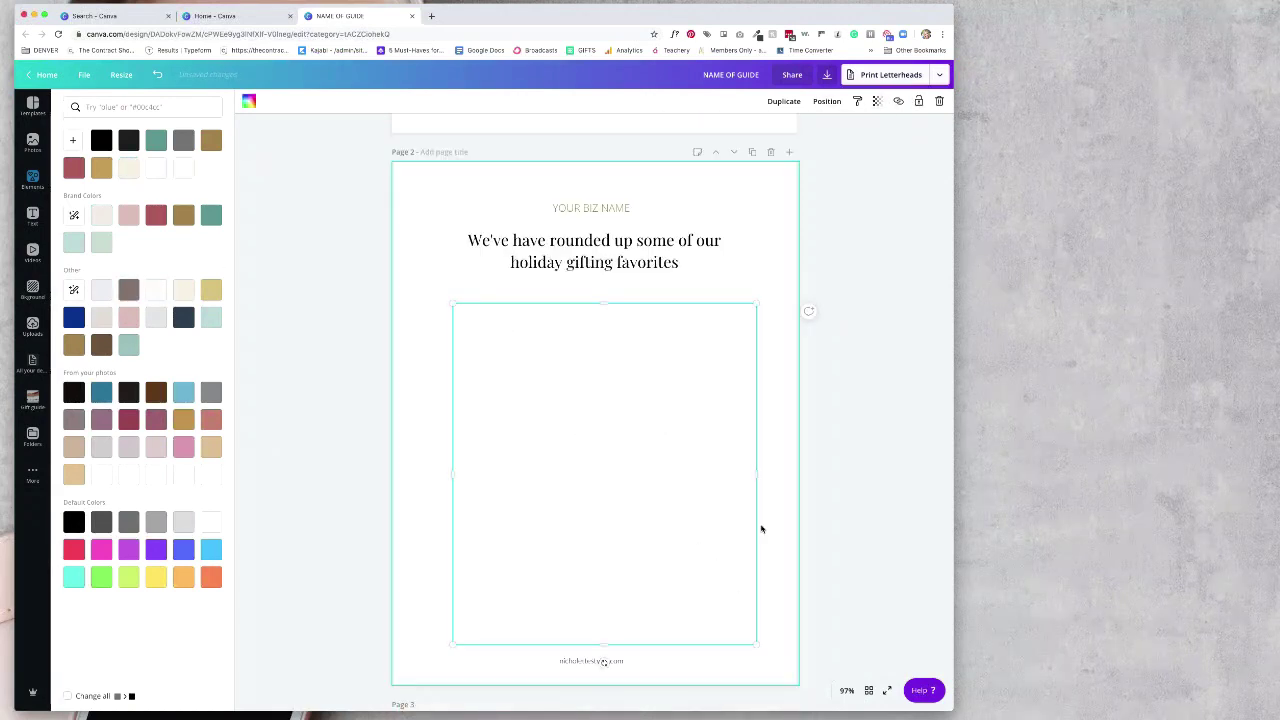
- Fit a white rectangle as a narrow border around the page 2 photo grid and send it behind the grid
left_click_drag(757, 478, 722, 480)
left_click_drag(614, 594, 621, 597)
left_click(827, 101)
left_click(797, 132)
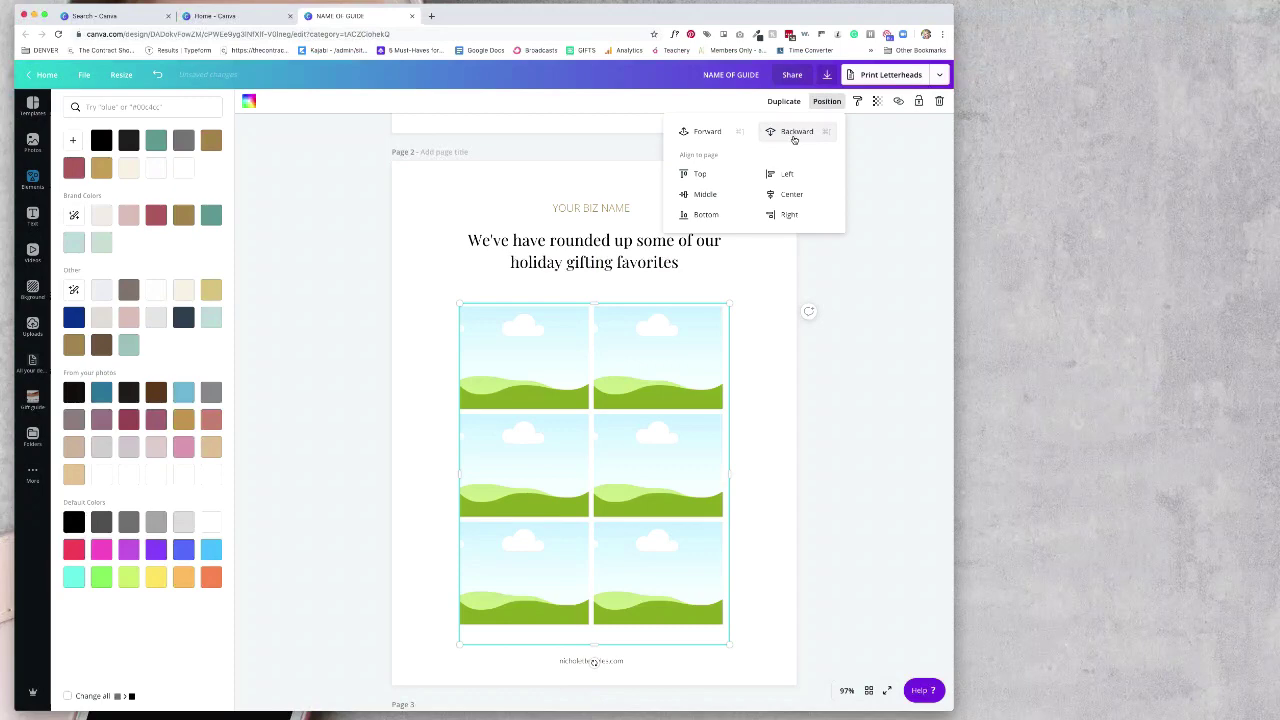
left_click(590, 316)
left_click_drag(456, 470, 450, 470)
left_click_drag(594, 646, 589, 626)
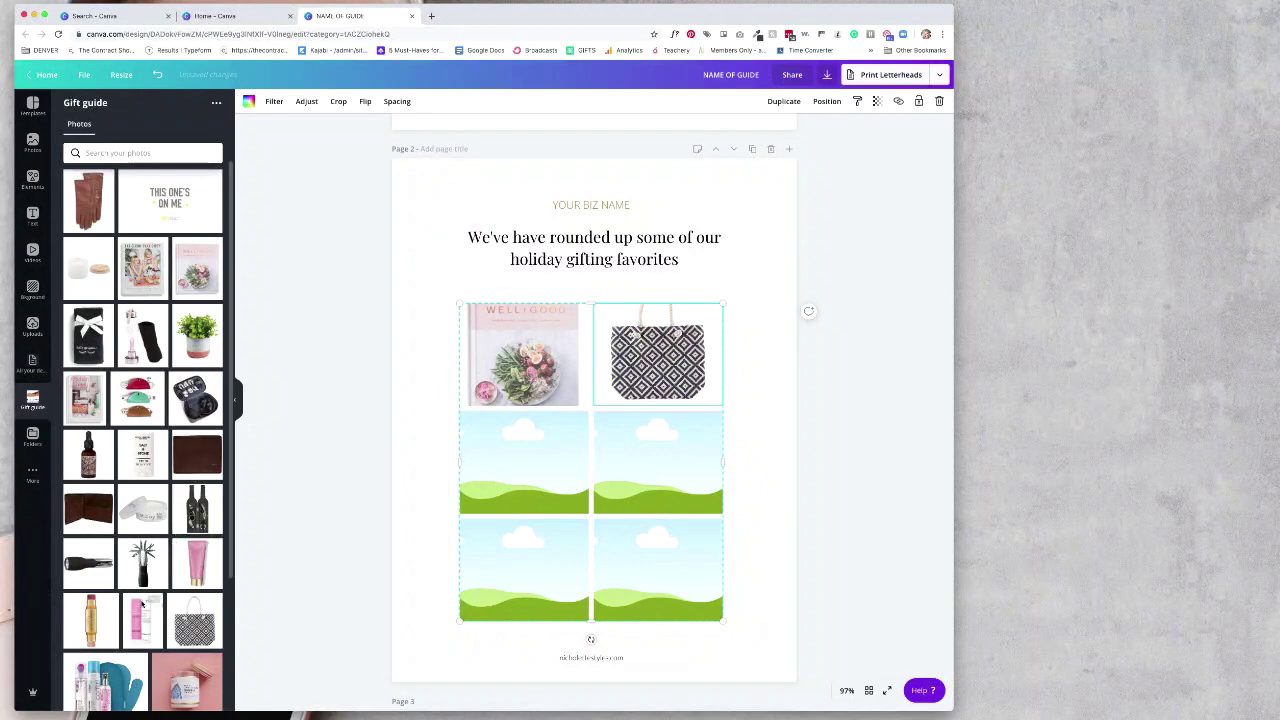
- Fill the remaining page 2 grid cells with the pink tube, blue bottle set, candle and navy tumbler photos
left_click_drag(138, 622, 496, 483)
scroll(496, 483, "up", 2)
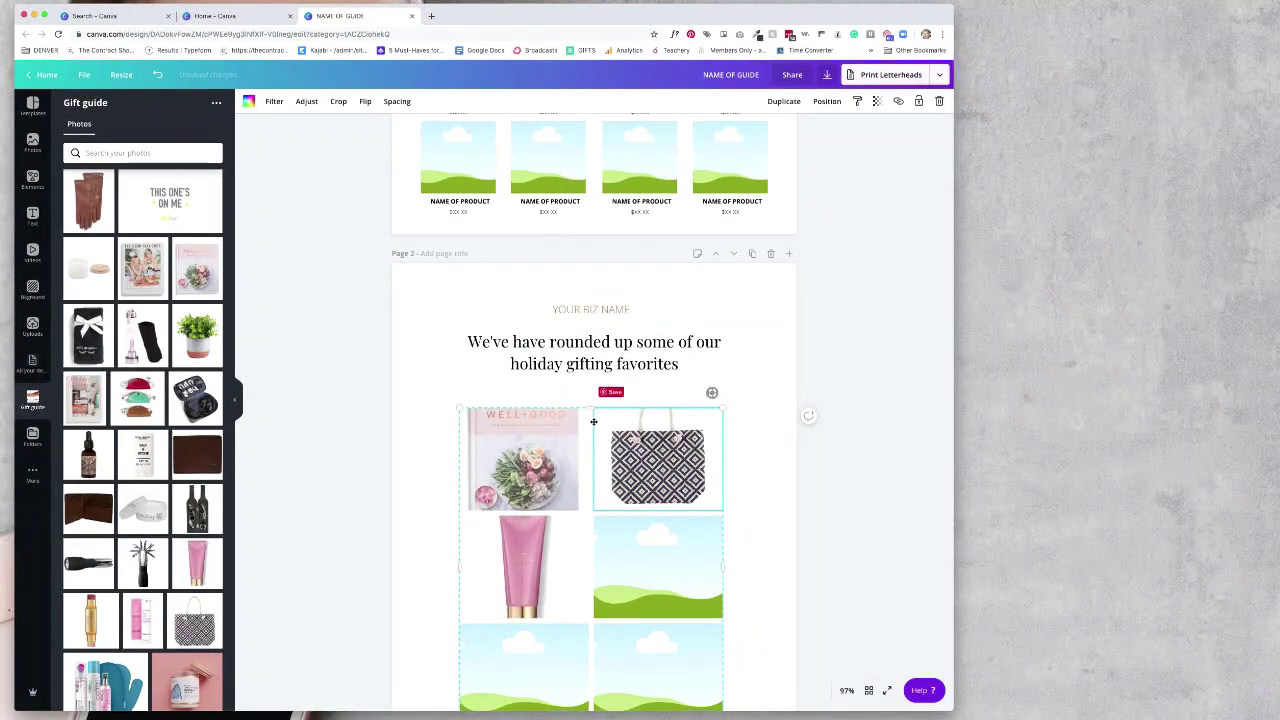
scroll(664, 449, "down", 1)
scroll(664, 449, "down", 3)
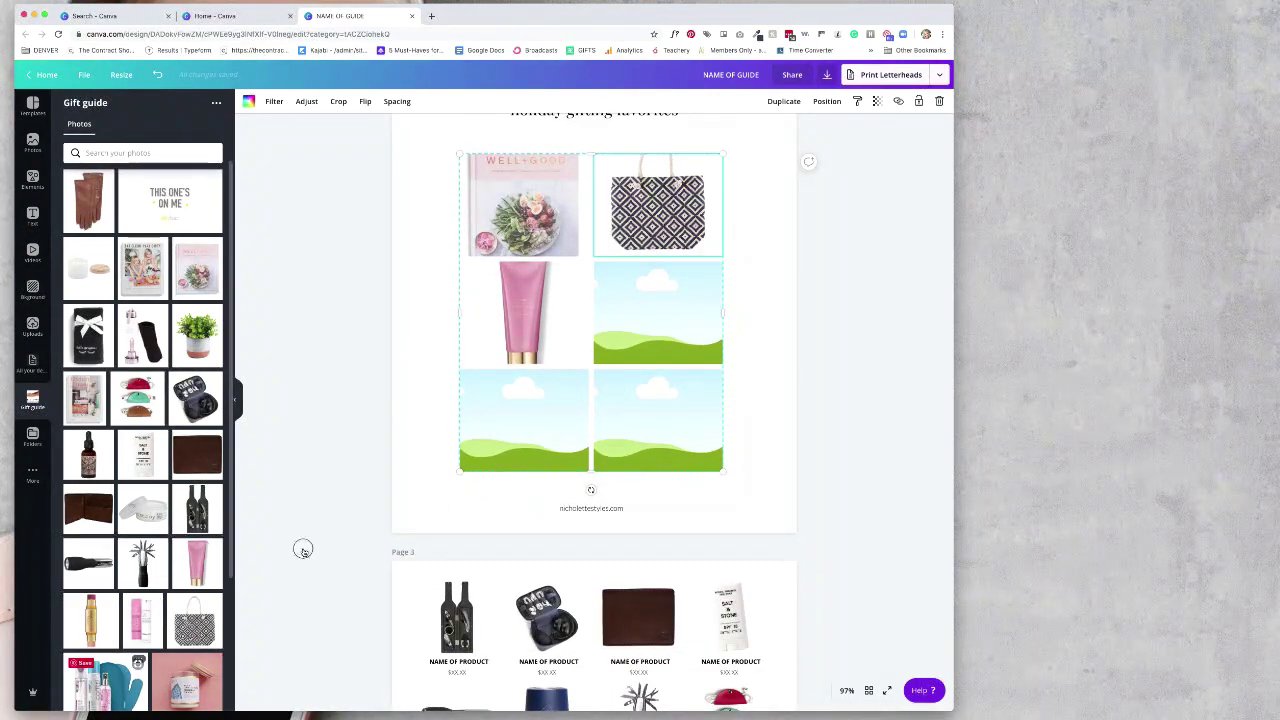
left_click(105, 685)
scroll(181, 633, "down", 2)
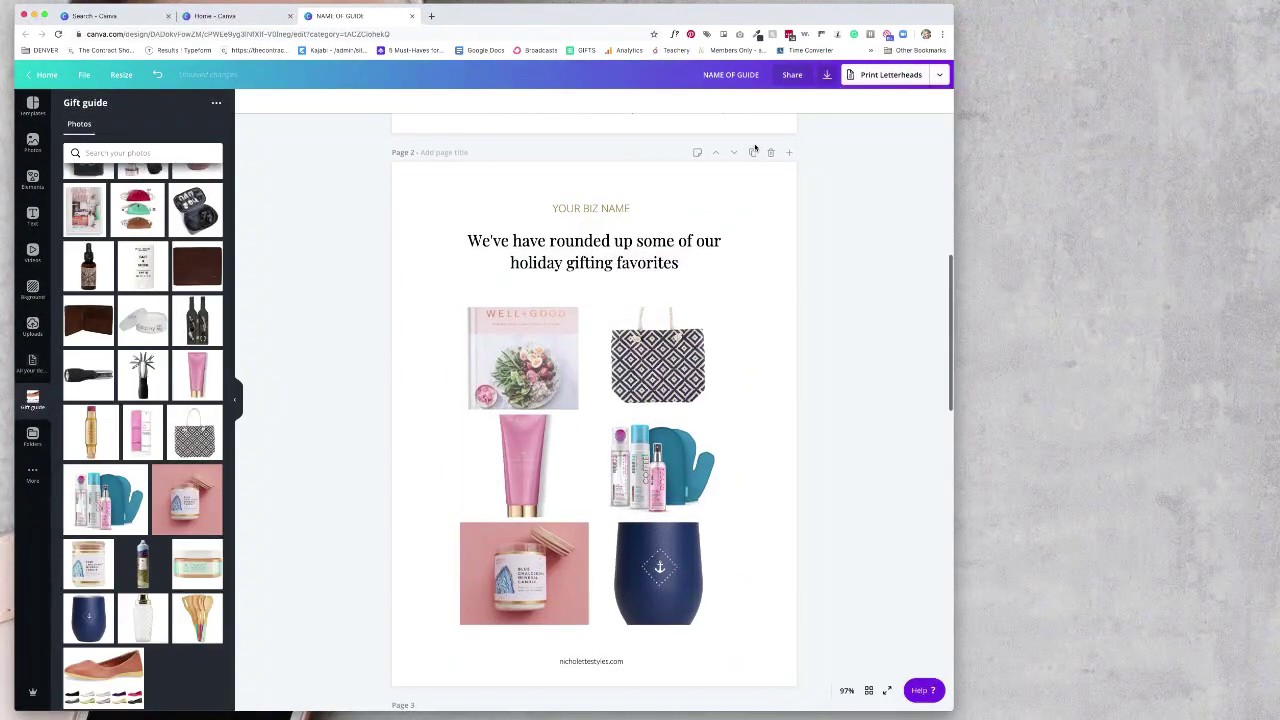
- Duplicate page 2, then delete the photo grid from the original page 2
left_click(754, 152)
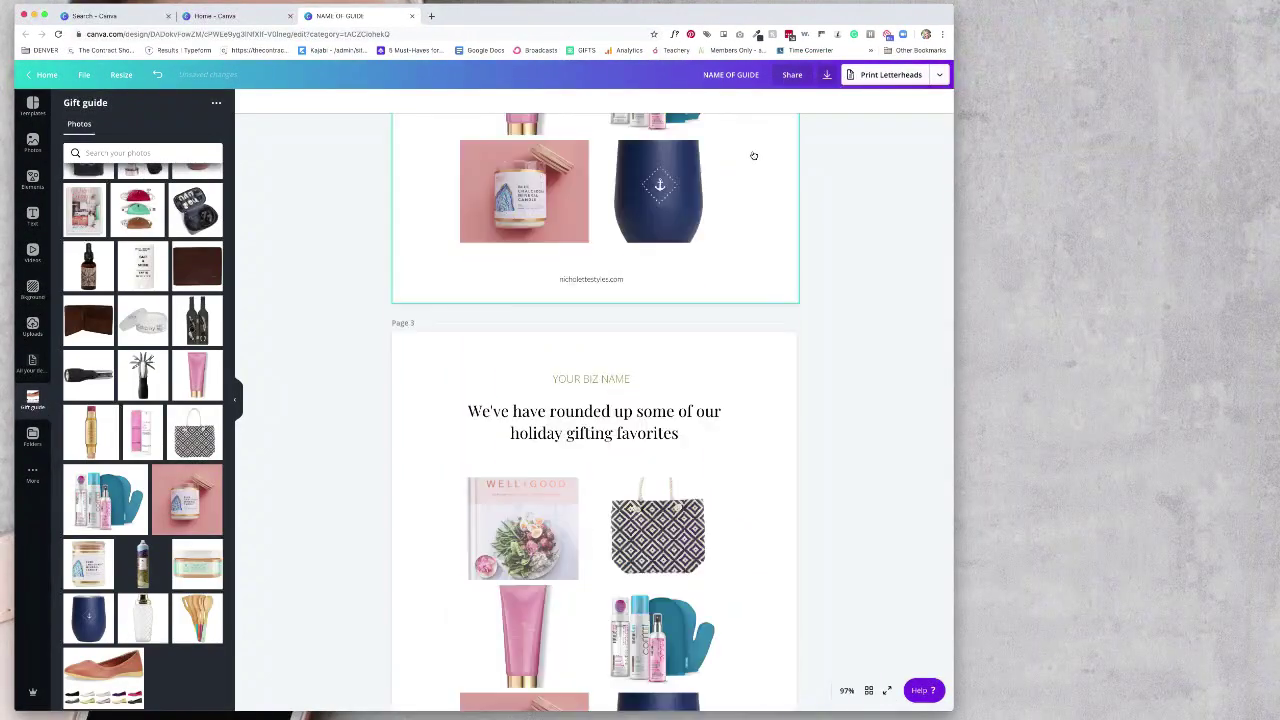
scroll(594, 400, "up", 5)
left_click(531, 393)
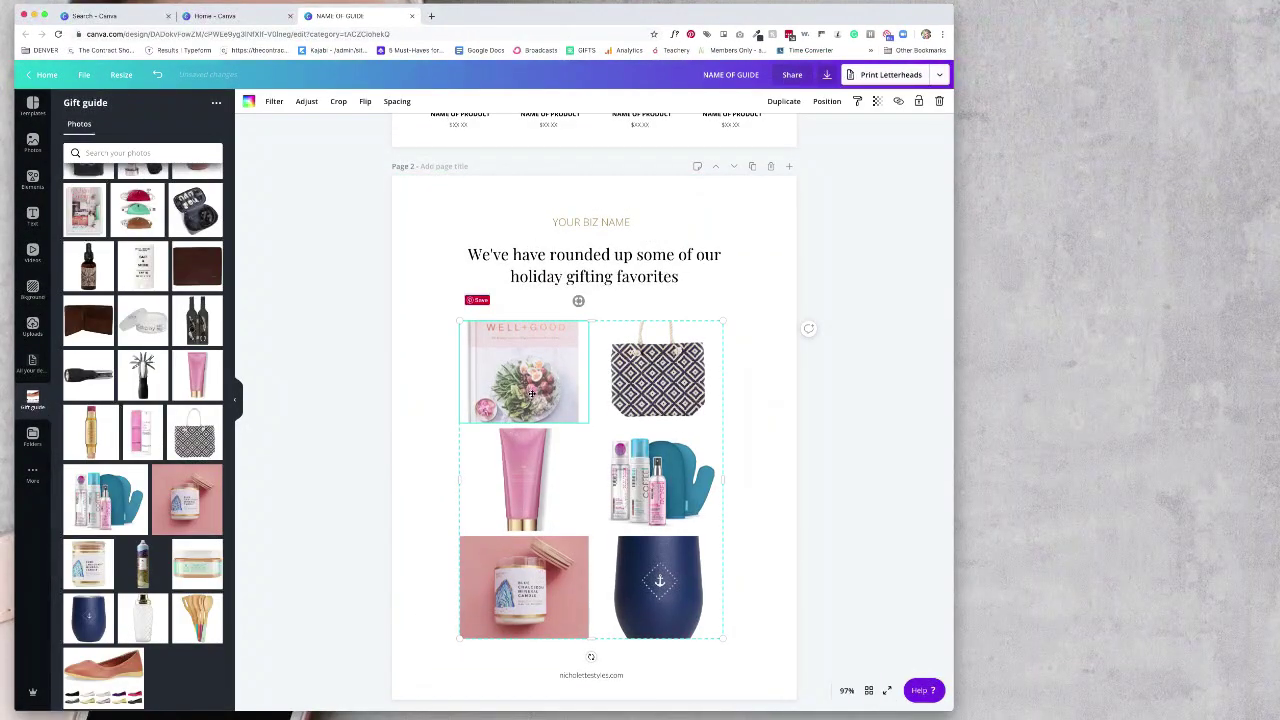
key("Delete")
key("Delete")
- Copy a single photo placeholder from page 1 and arrange six copies in two columns and three rows on page 2
scroll(534, 397, "up", 5)
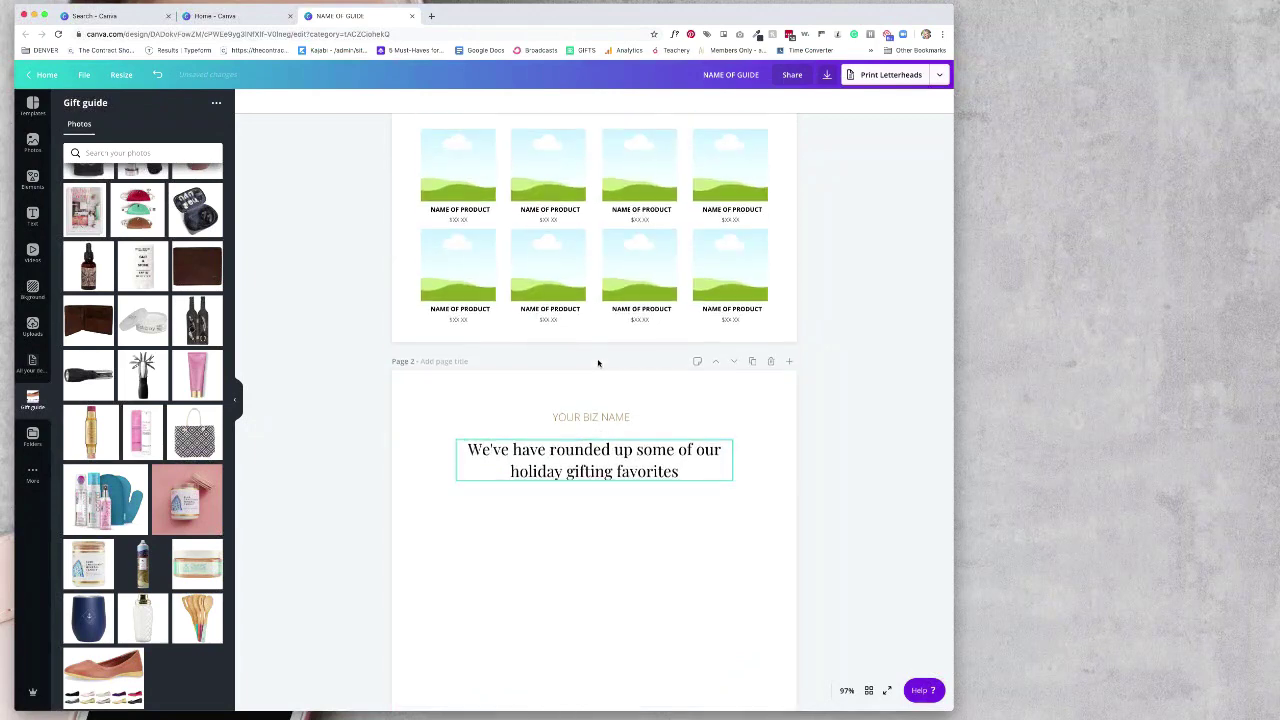
left_click(623, 374)
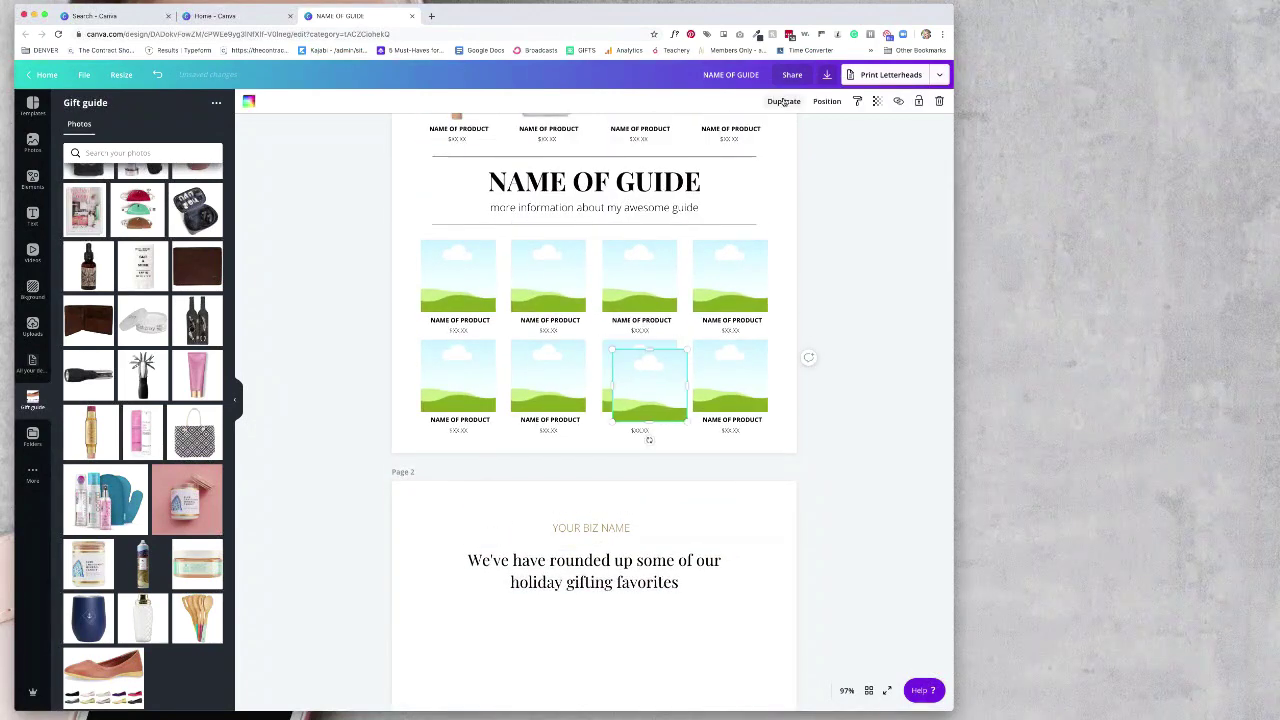
scroll(668, 474, "down", 3)
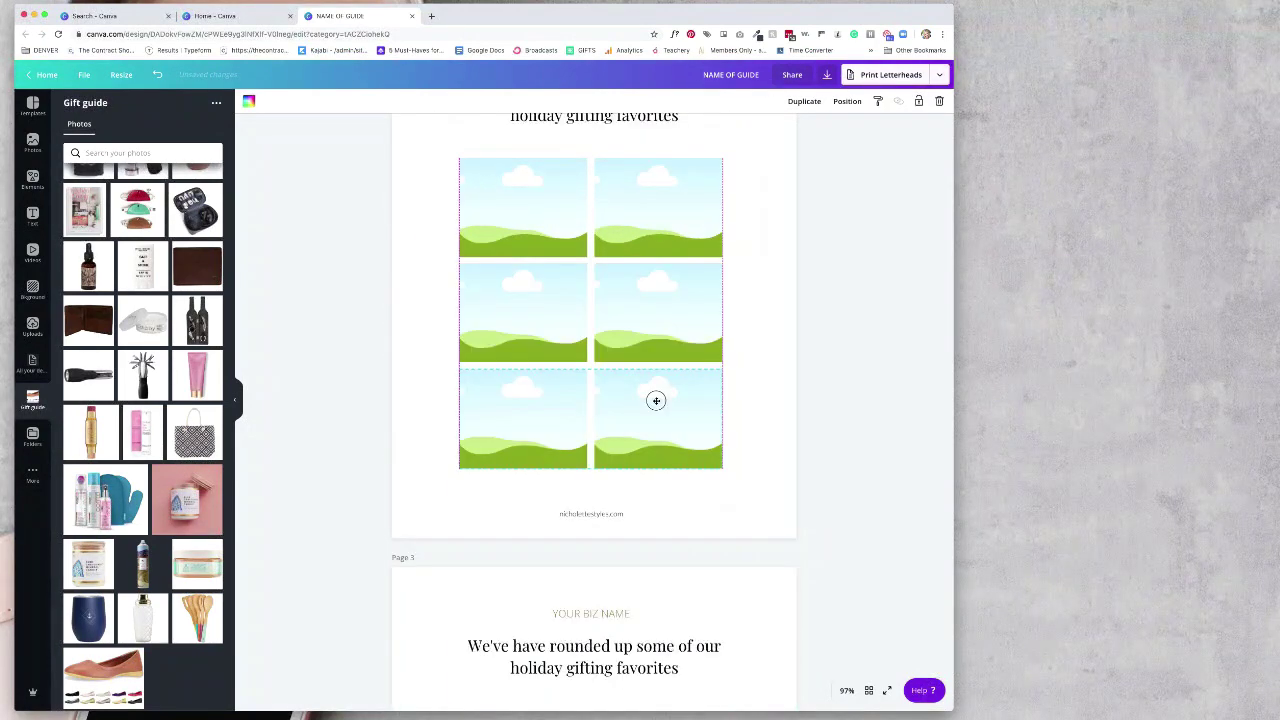
left_click(632, 443)
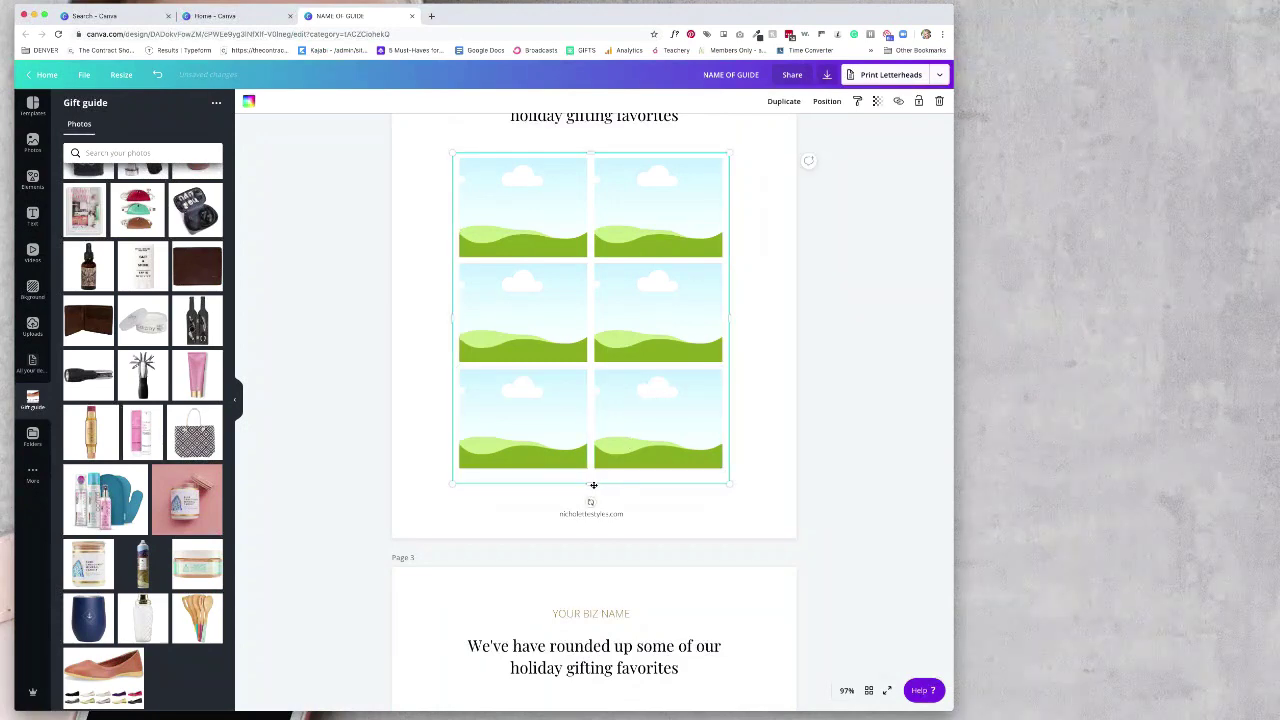
left_click(303, 323)
- Place the wine tool photo in the first page 2 placeholder and the brown gloves, turned sideways, in the second
scroll(150, 400, "up", 2)
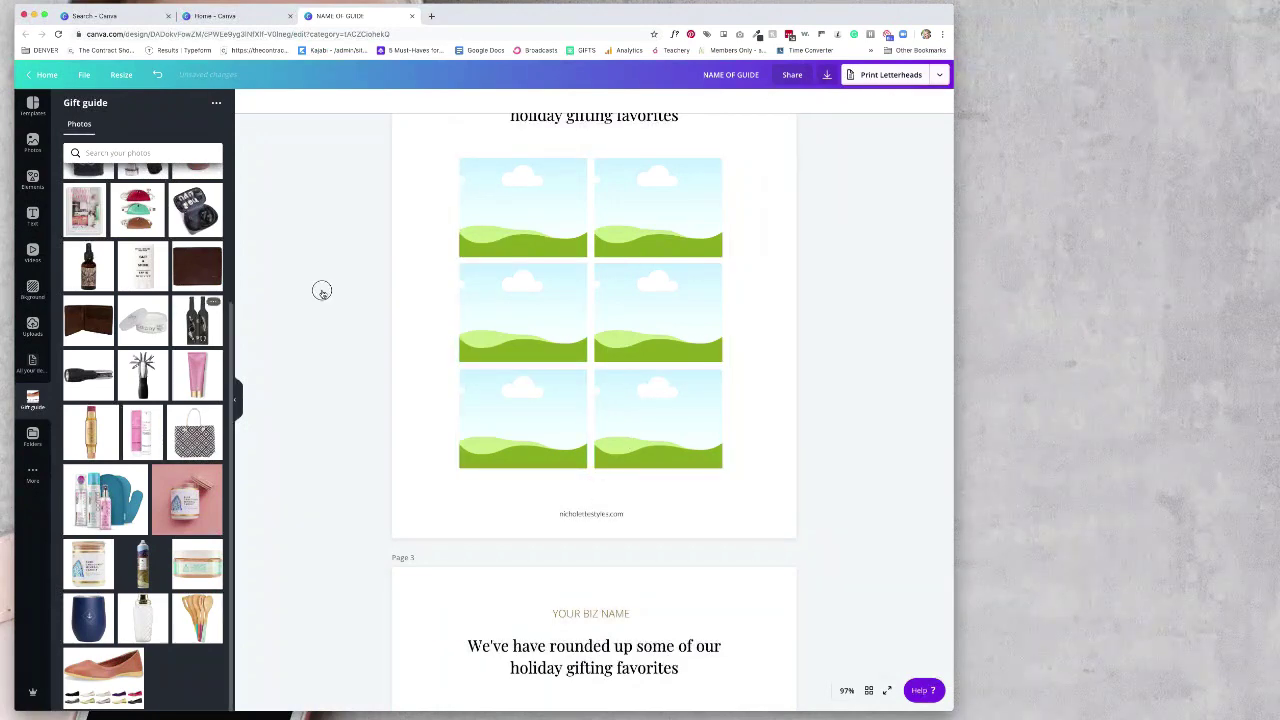
left_click_drag(197, 413, 474, 231)
scroll(173, 355, "up", 2)
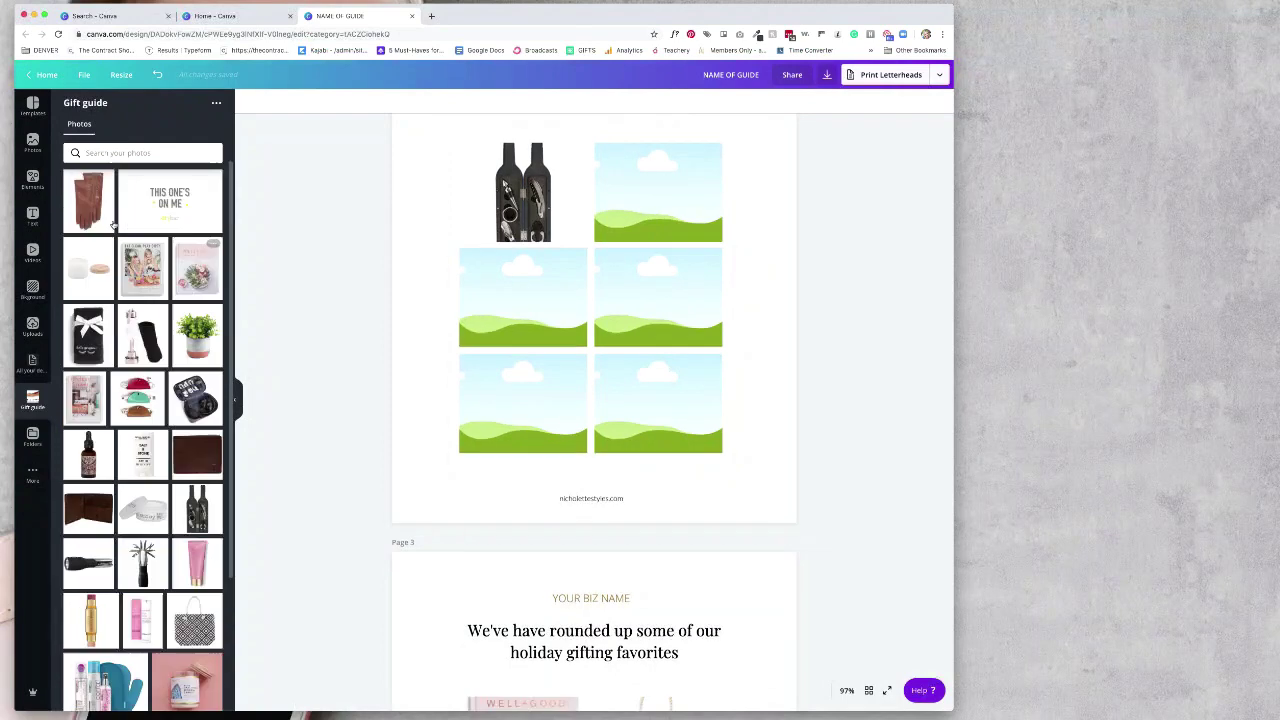
left_click_drag(88, 200, 731, 193)
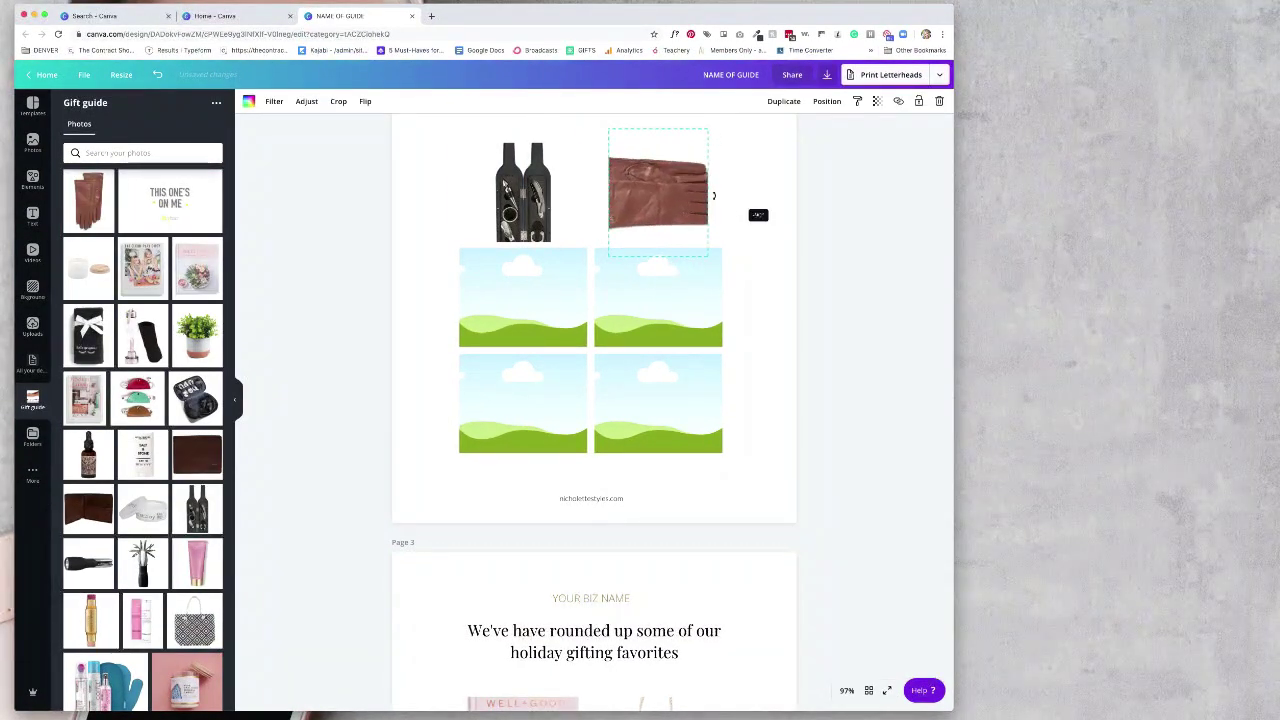
left_click_drag(607, 193, 588, 192)
left_click_drag(709, 192, 718, 193)
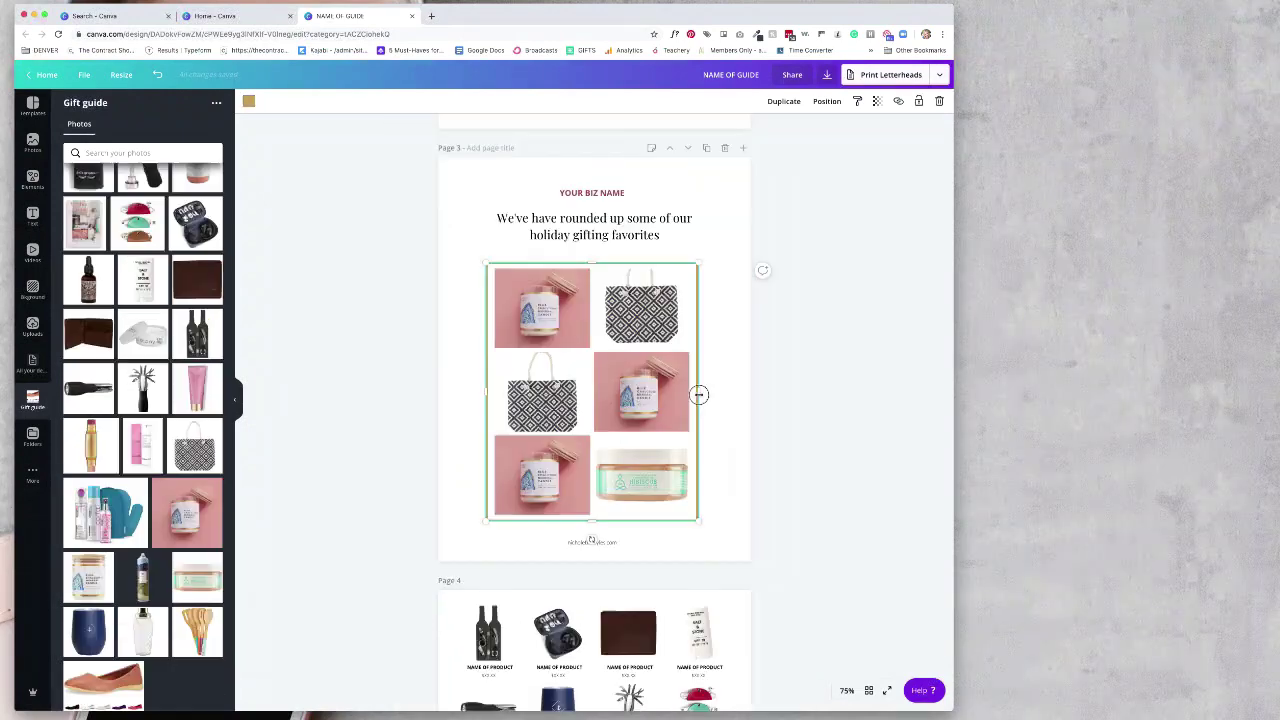
- Adjust the side edges of the gold frame so it fits evenly around the page 3 photo grid
left_click_drag(700, 394, 697, 395)
left_click(786, 366)
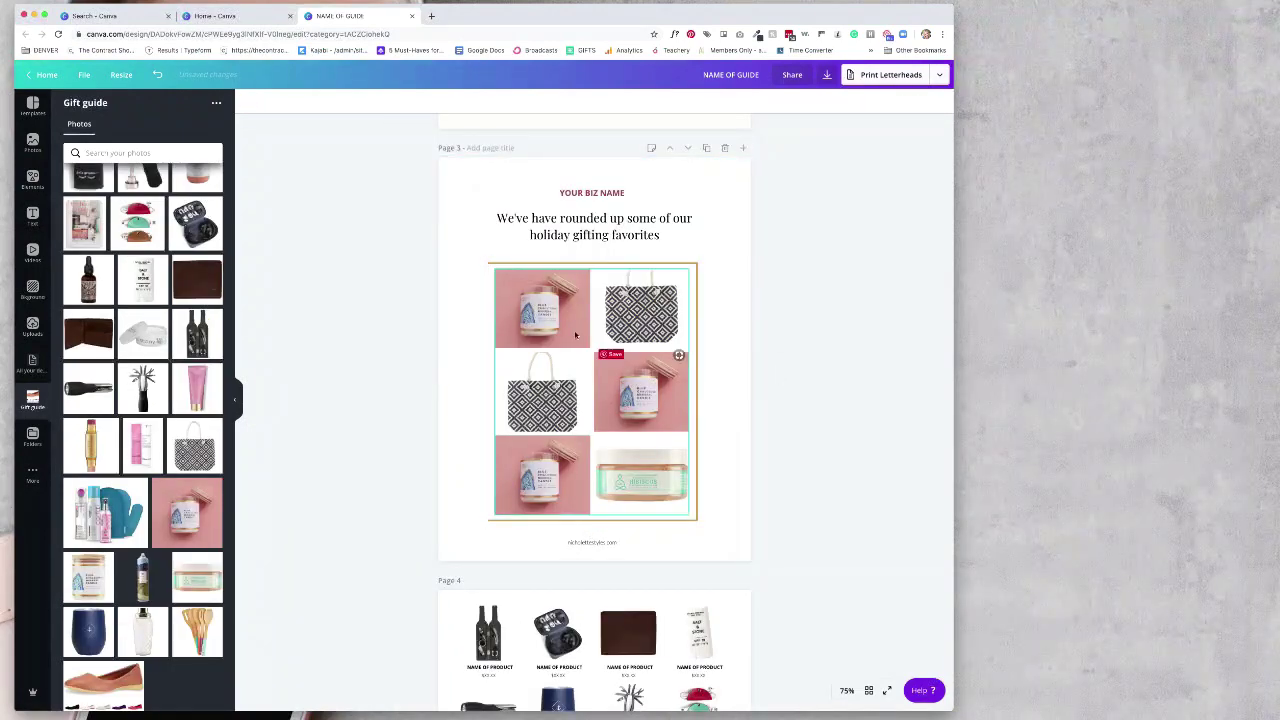
left_click(528, 264)
left_click_drag(486, 391, 487, 391)
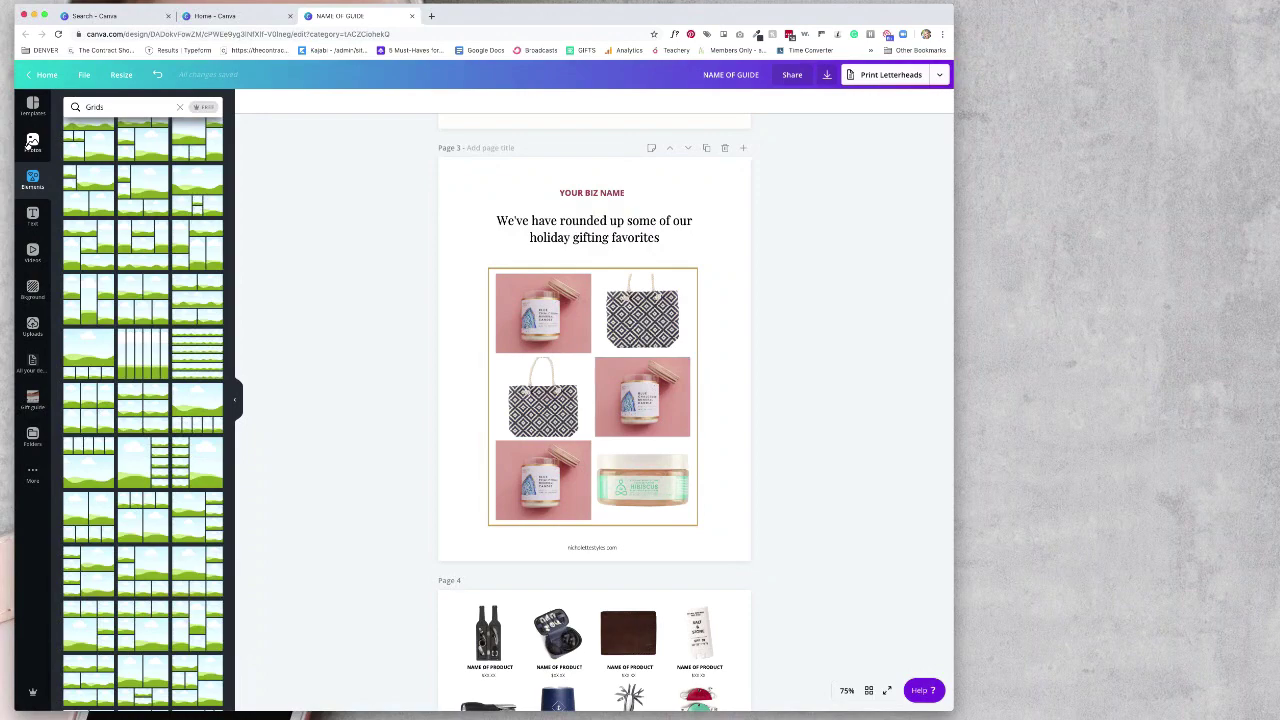
- Browse the Stickers collection in Elements, try a sticker on page 3 and delete it
left_click(26, 148)
left_click(32, 180)
left_click(206, 458)
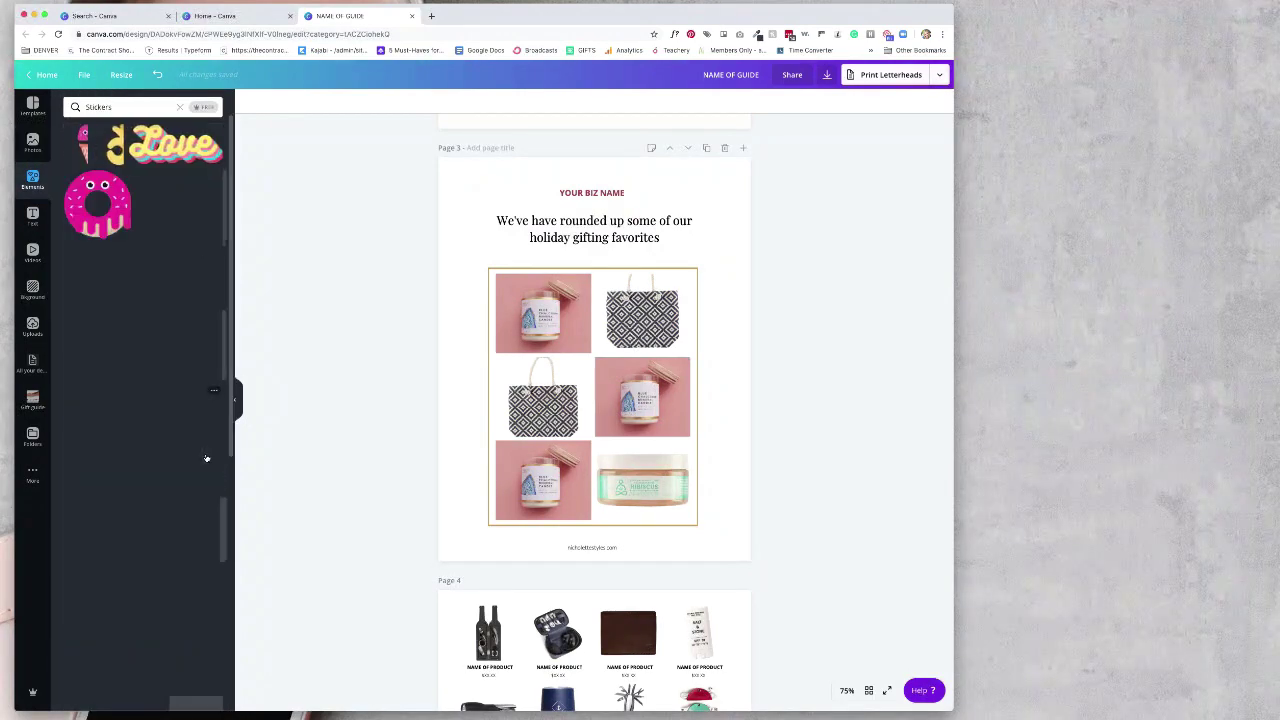
scroll(150, 400, "down", 5)
left_click(690, 283)
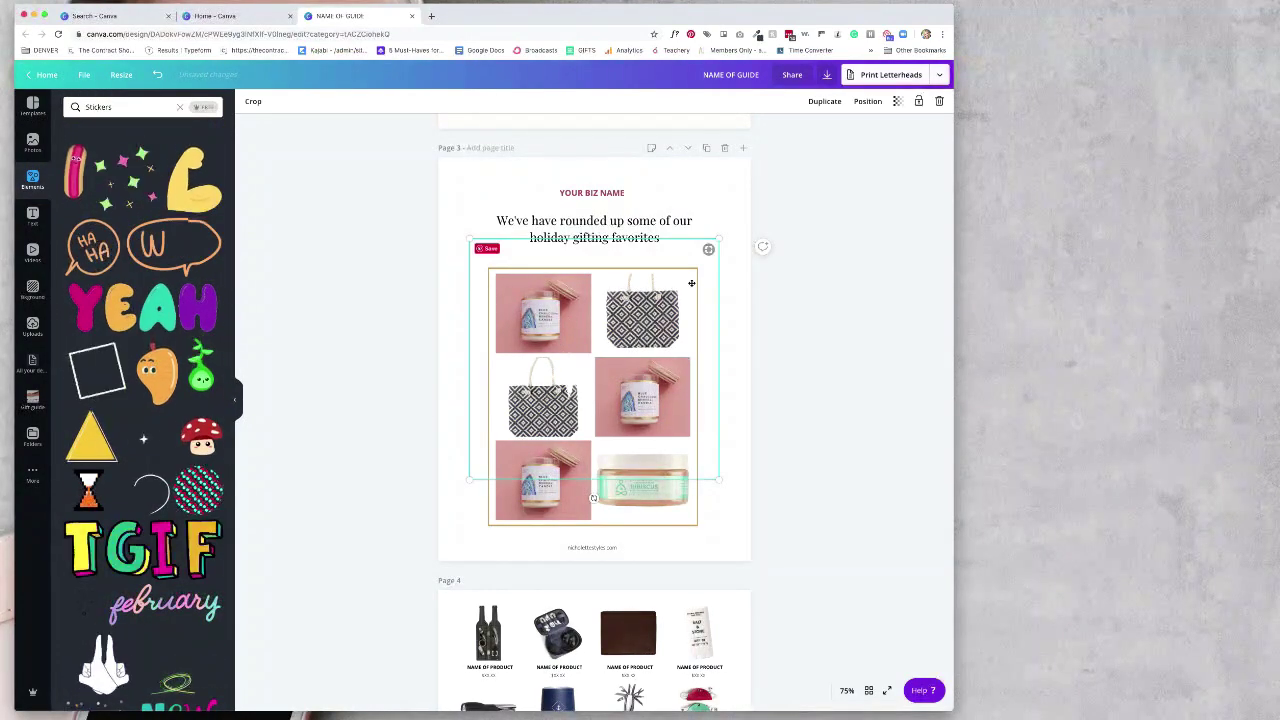
key("BackSpace")
- Put a pink circle sticker over the gold frame's upper-right corner on page 3 and remove the "WOW" sticker
left_click_drag(700, 488, 691, 291)
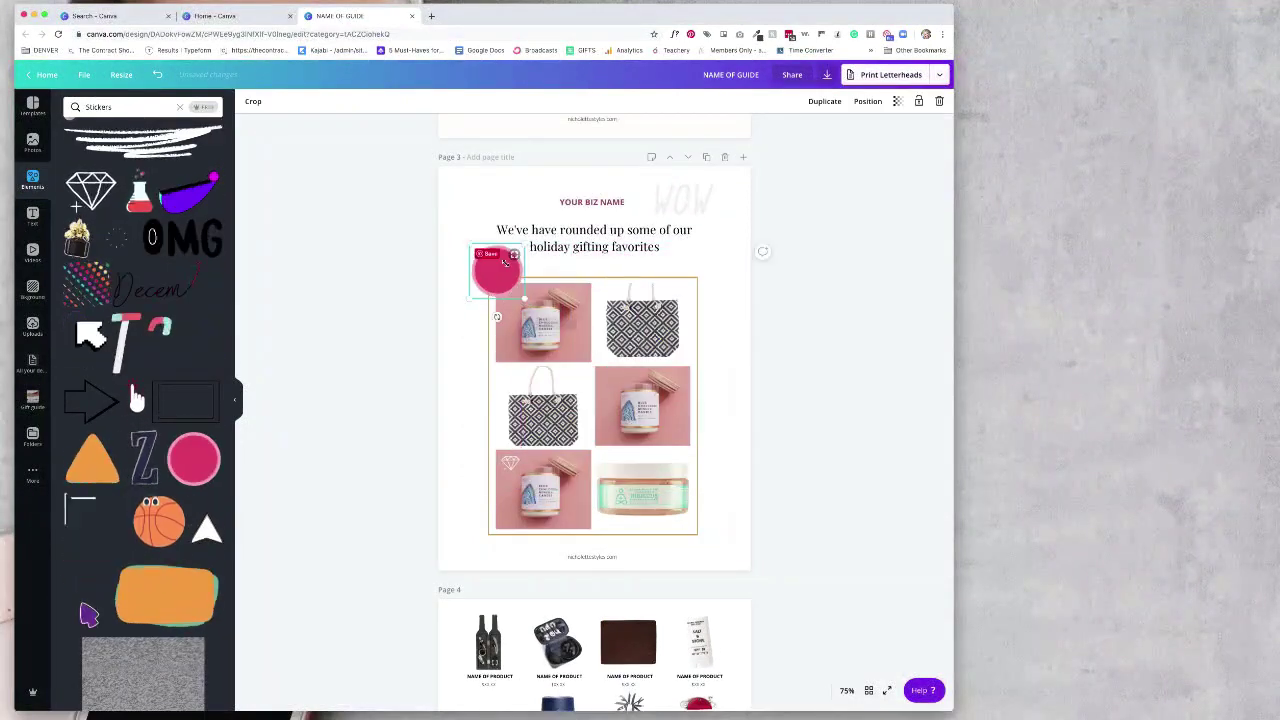
left_click(683, 195)
- Place white "on SALE" text on the pink circle sticker and enlarge it to size 29.2
left_click(692, 298)
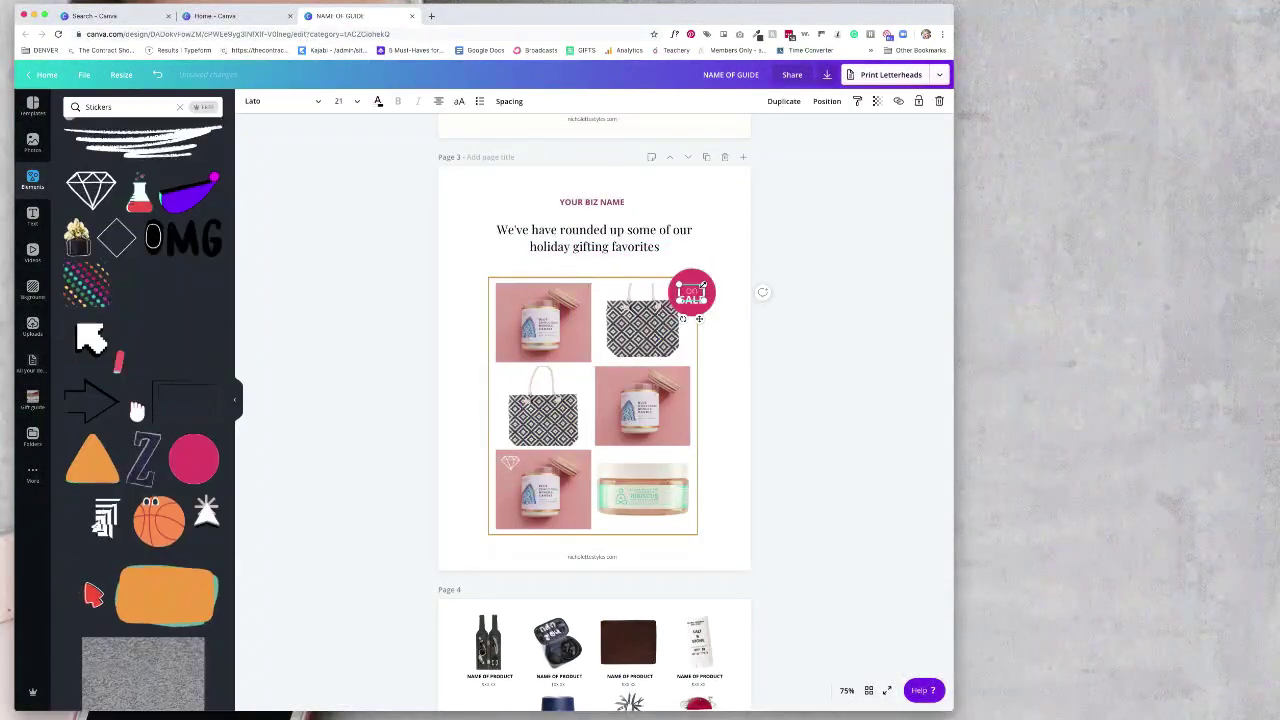
left_click_drag(692, 300, 708, 302)
left_click(816, 293)
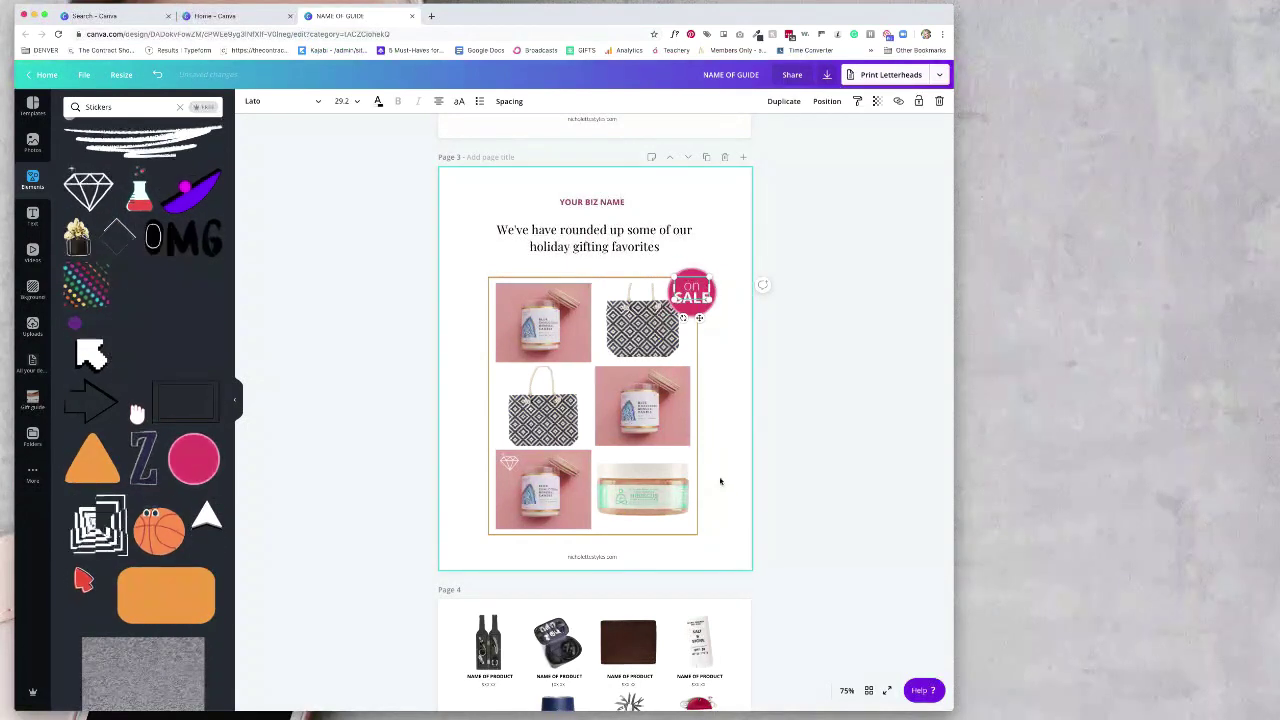
left_click(774, 320)
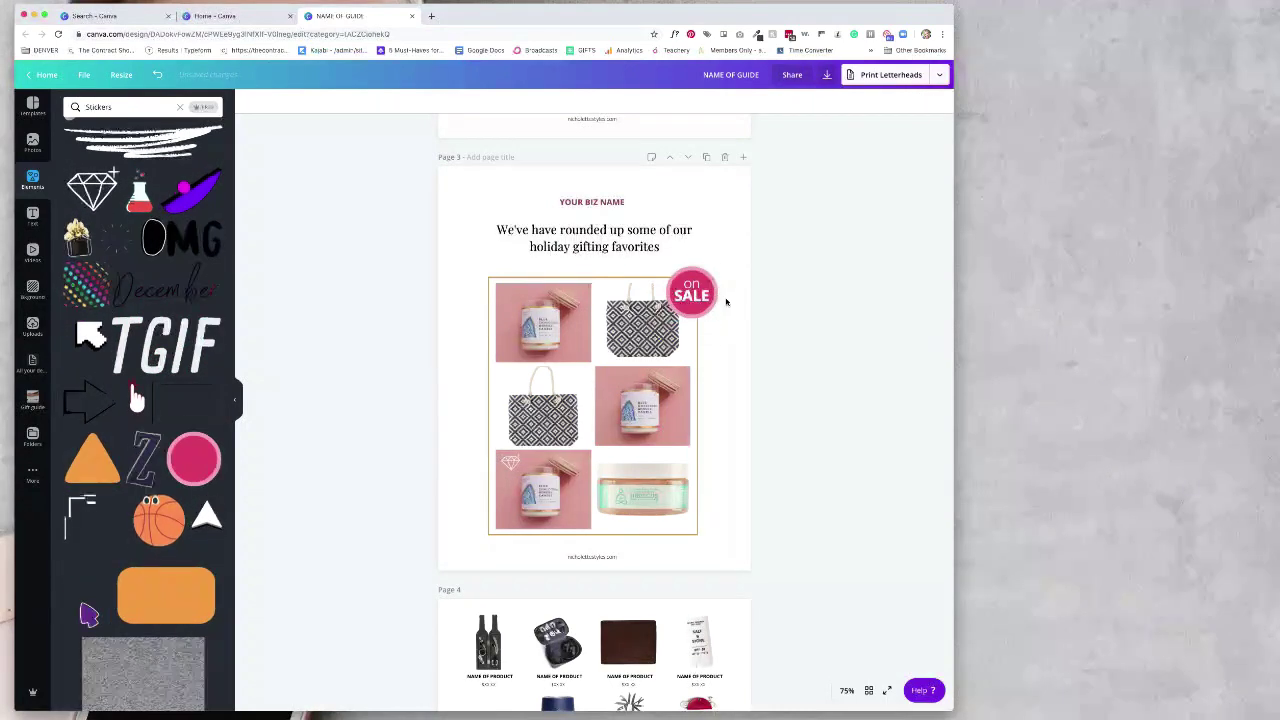
left_click(795, 256)
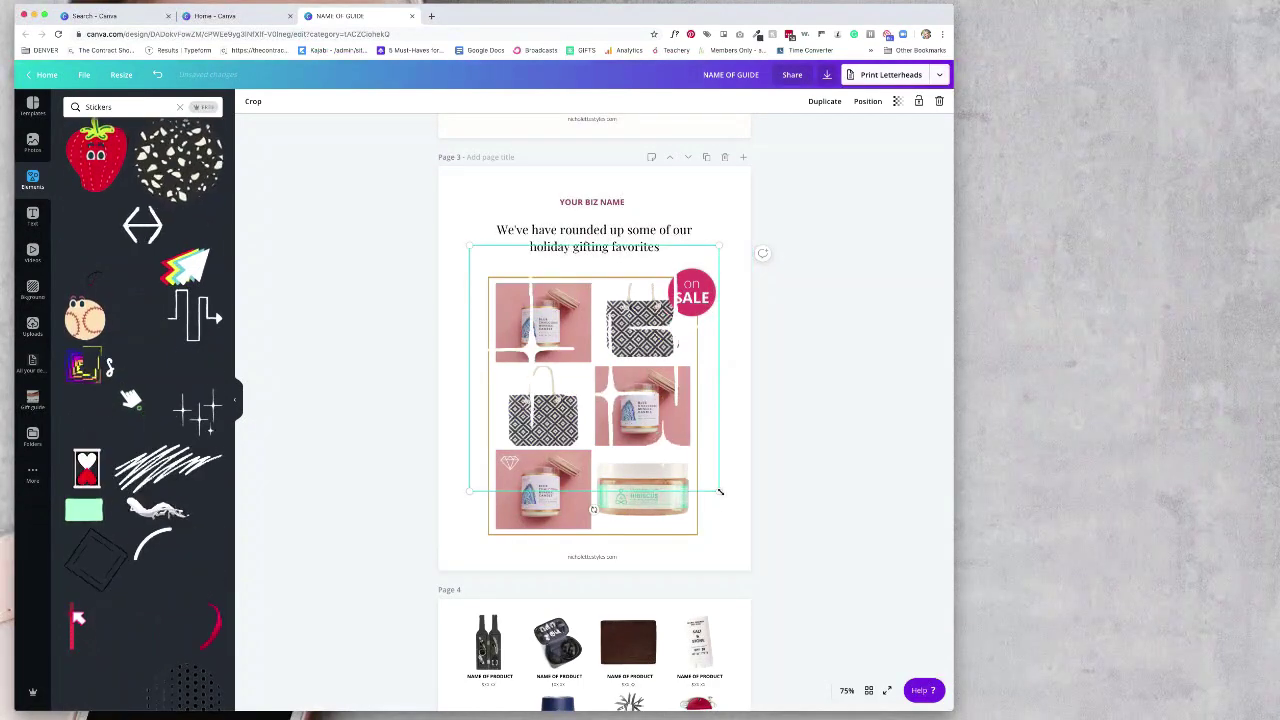
- Shrink the white sparkle sticker on page 3 and place it over the candle photo in the grid's middle row
left_click_drag(720, 491, 659, 439)
left_click_drag(498, 461, 627, 408)
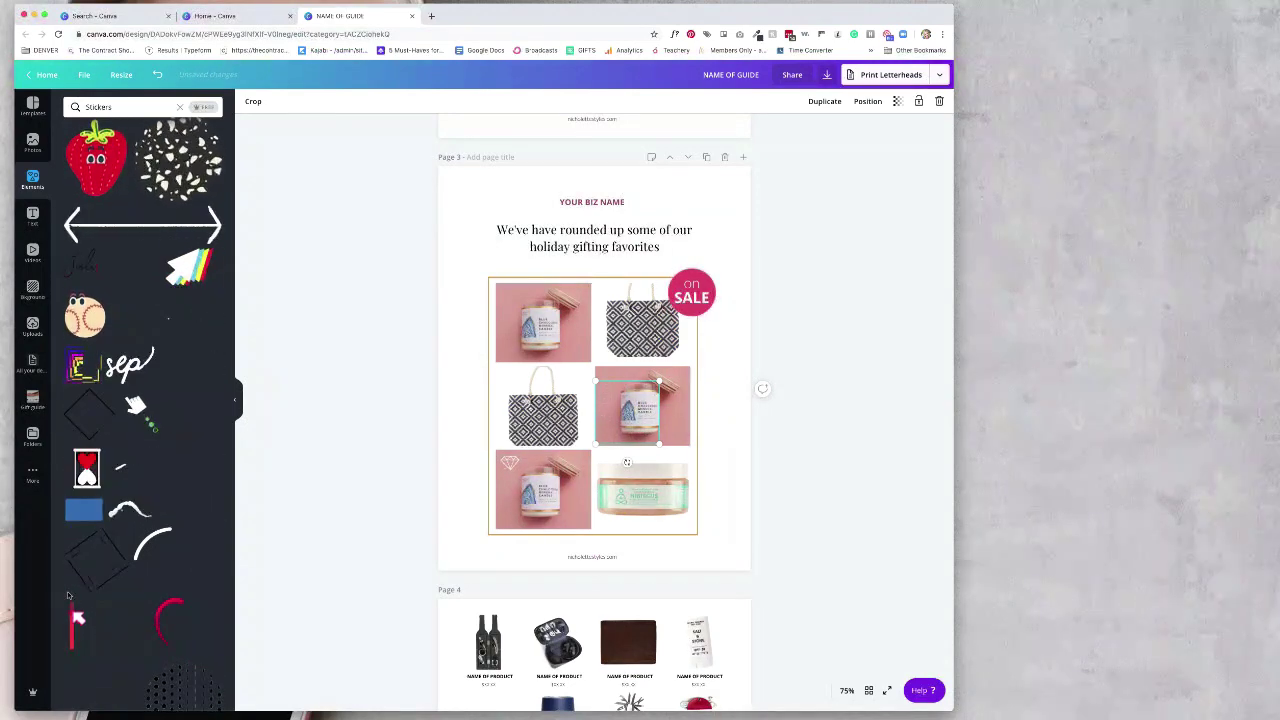
scroll(113, 598, "down", 10)
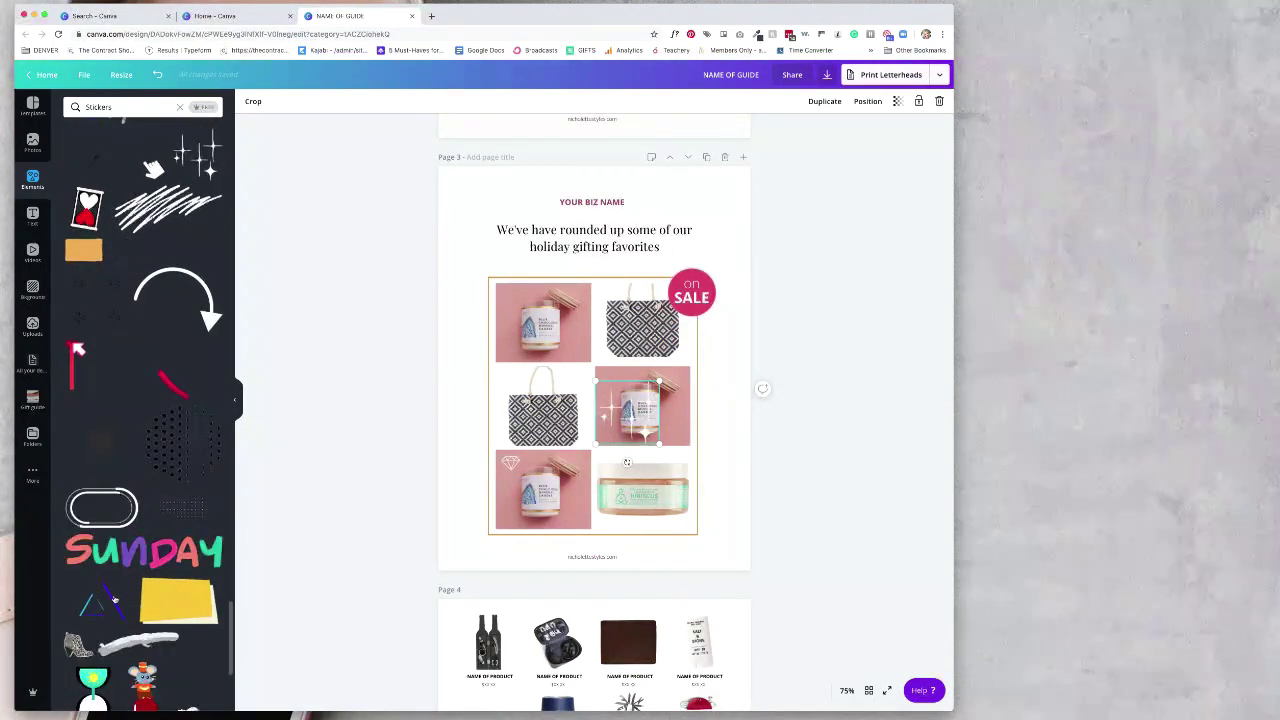
scroll(173, 585, "down", 3)
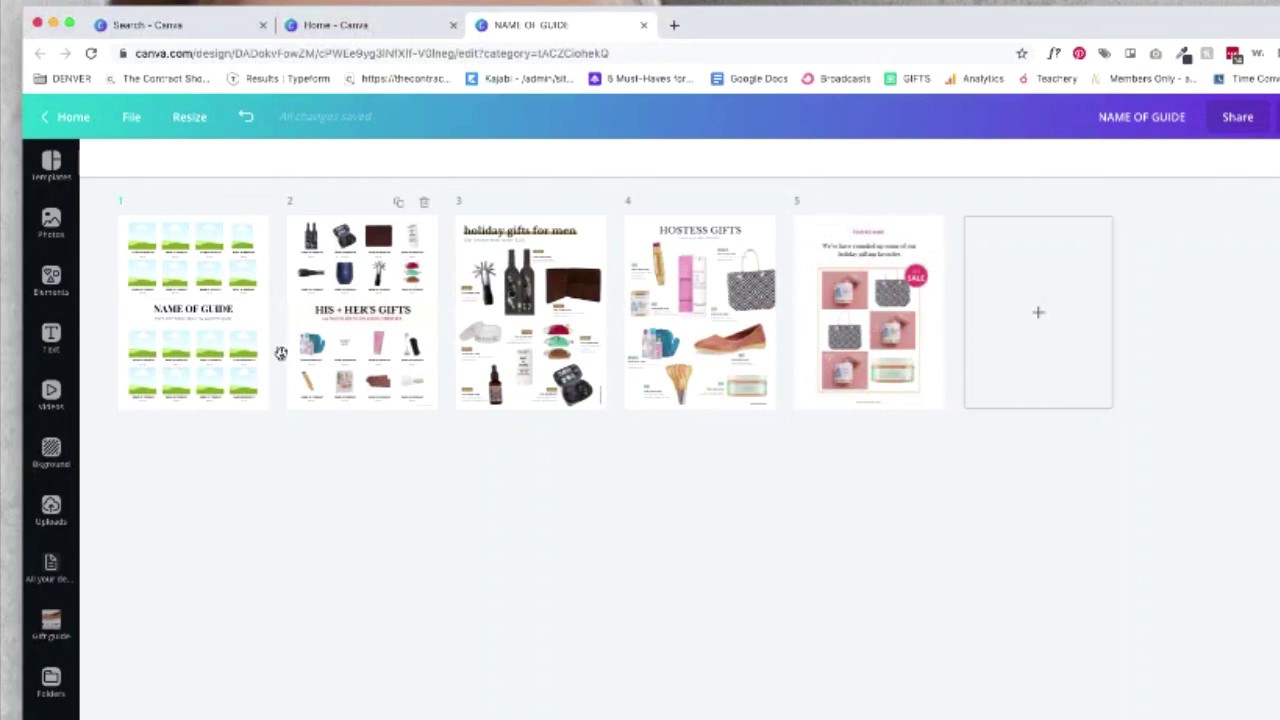
- Move the "HOSTESS GIFTS" page ahead of the "holiday gifts for men" page in the page overview
left_click_drag(673, 229, 515, 247)
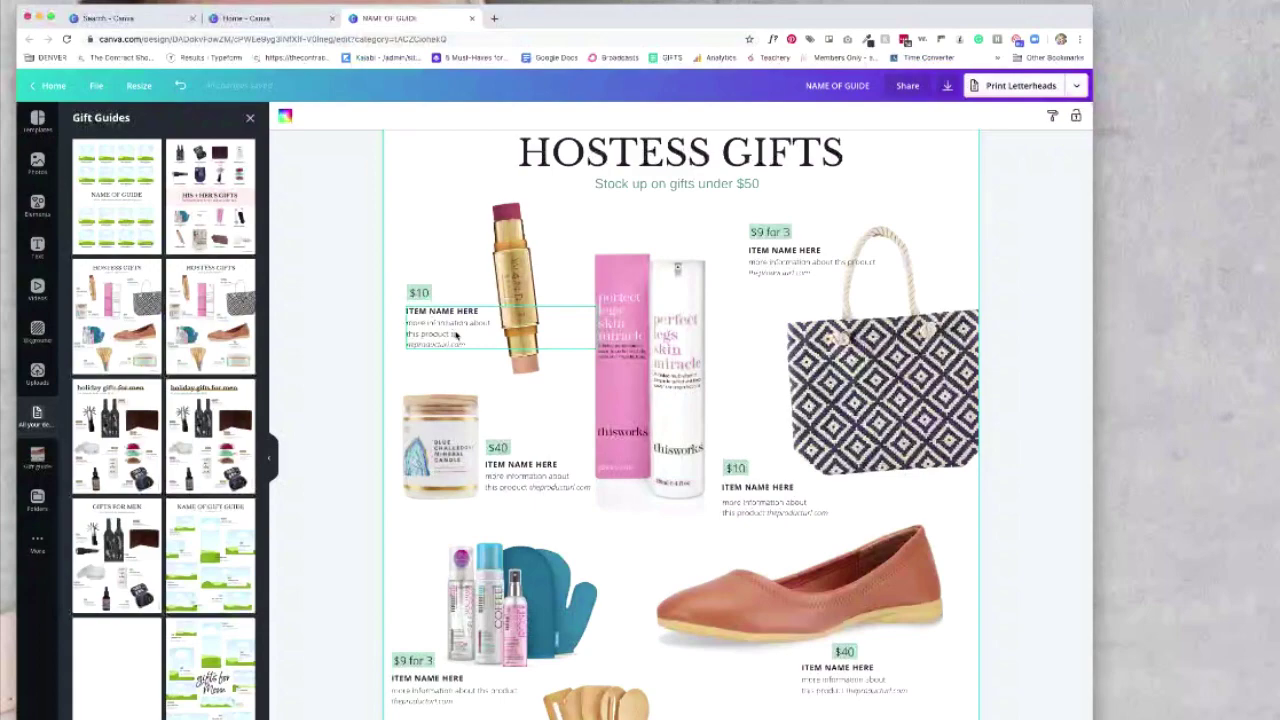
- Shift the "YOUR BIZ NAME" text on page 5 slightly down, closer to the headline, and review the page layout
scroll(455, 335, "down", 20)
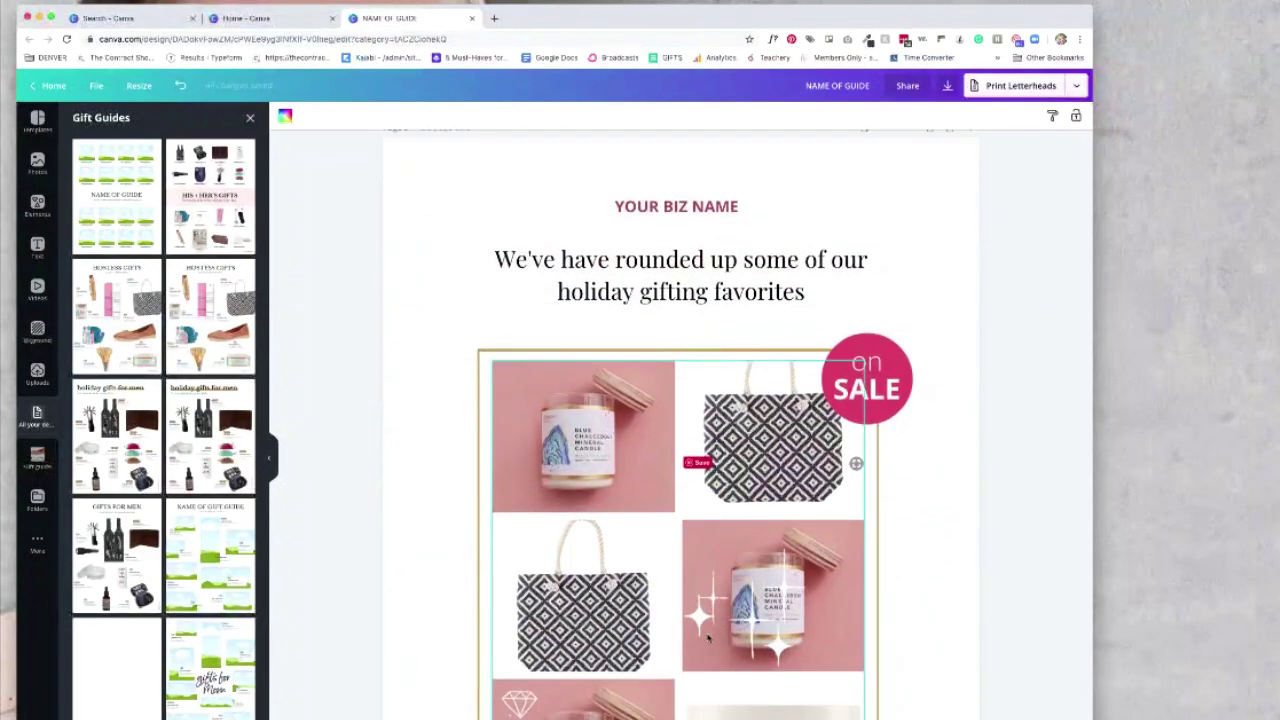
left_click(966, 716)
left_click(960, 606)
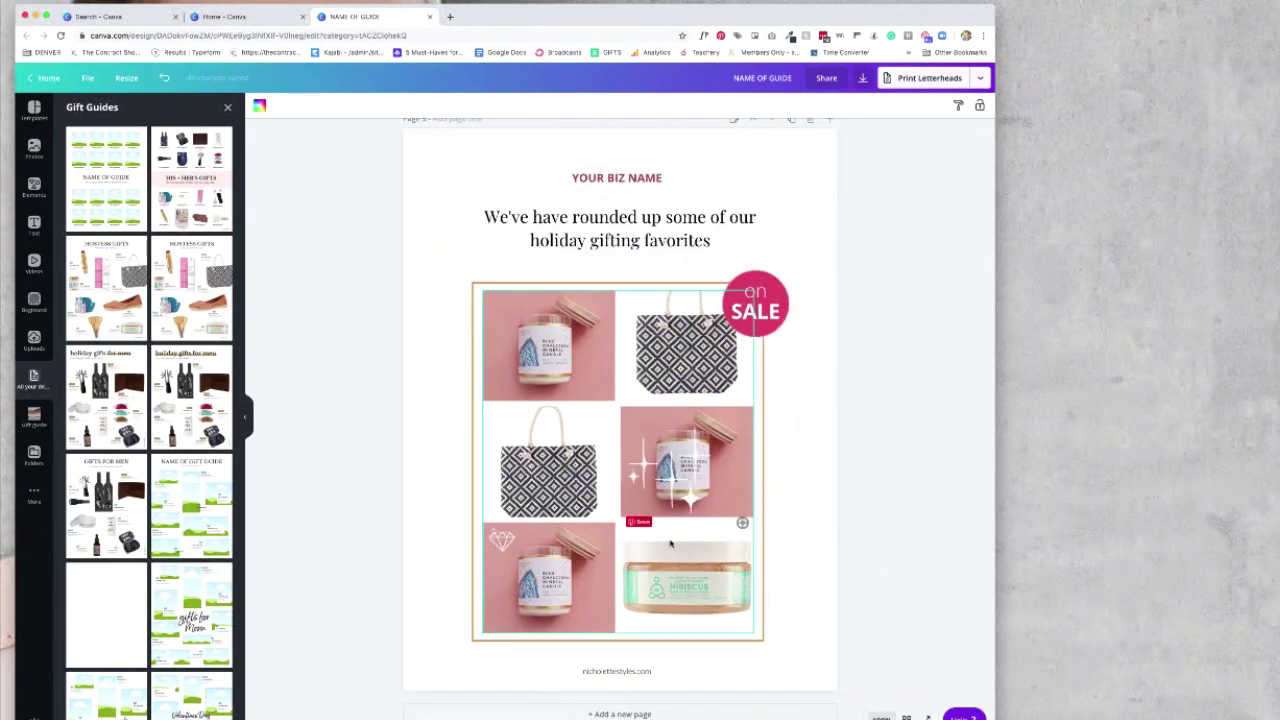
left_click_drag(612, 177, 617, 183)
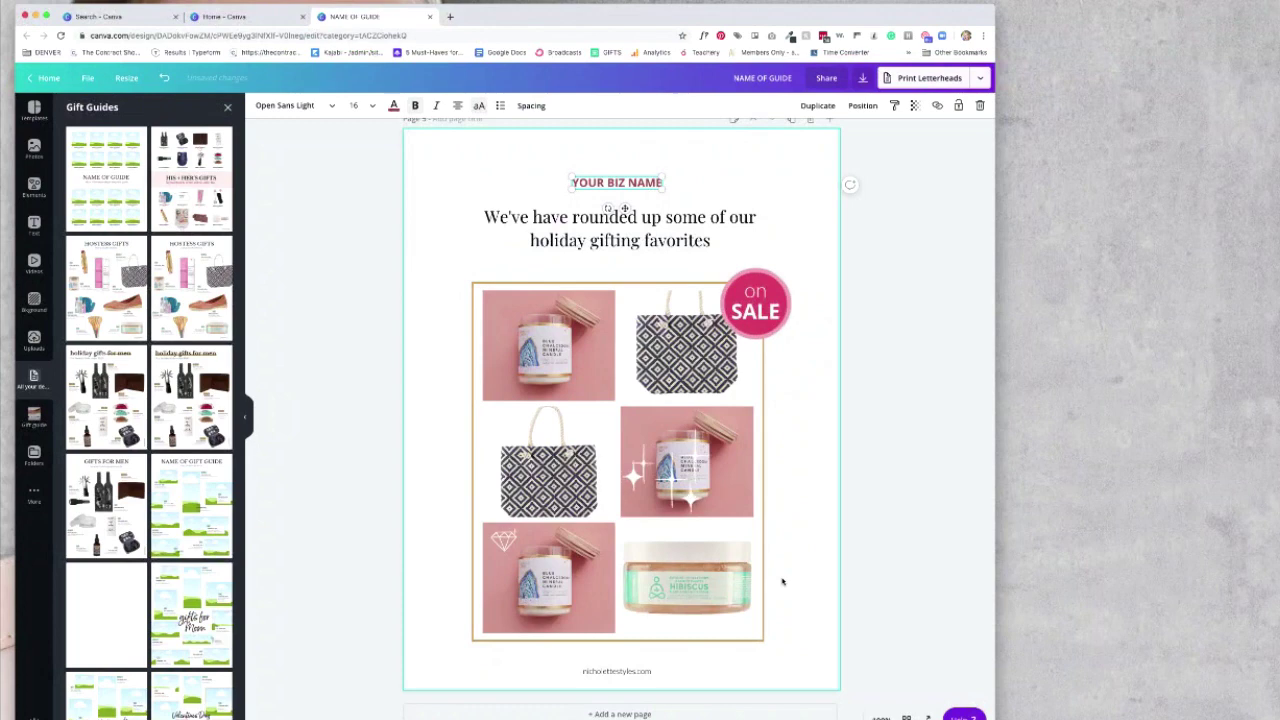
scroll(782, 581, "up", 1)
scroll(782, 581, "down", 1)
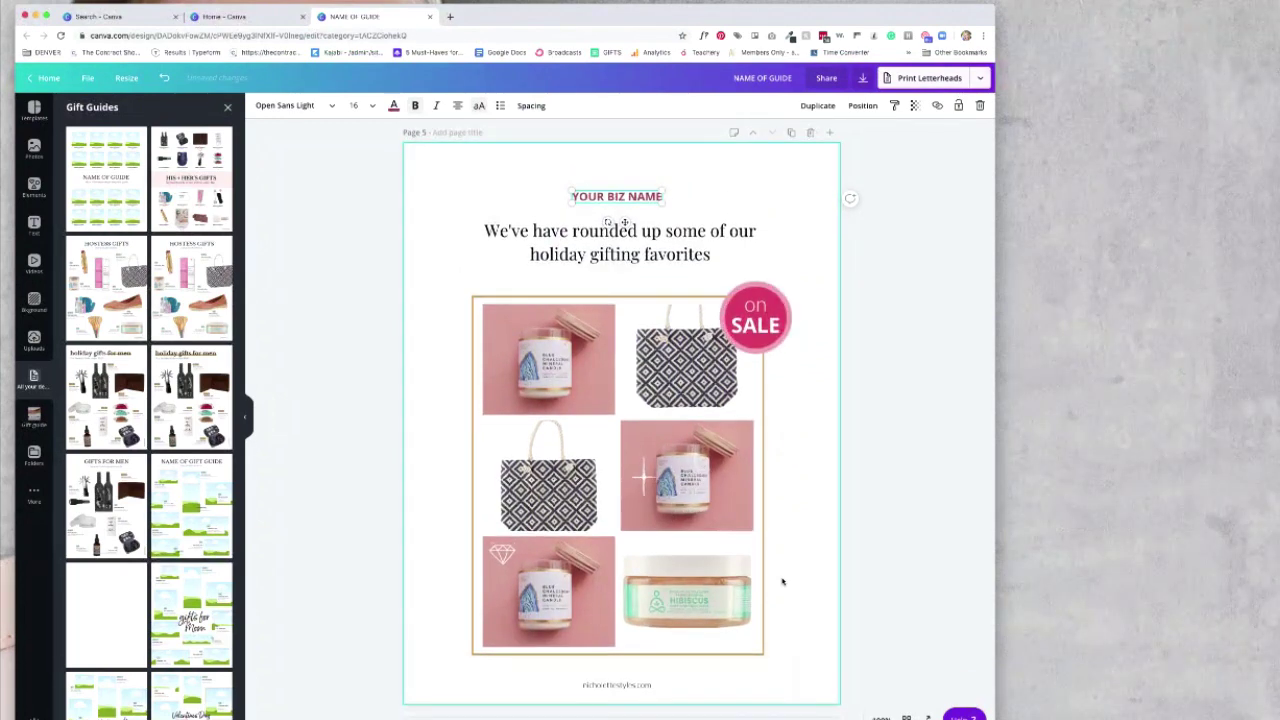
scroll(782, 581, "down", 1)
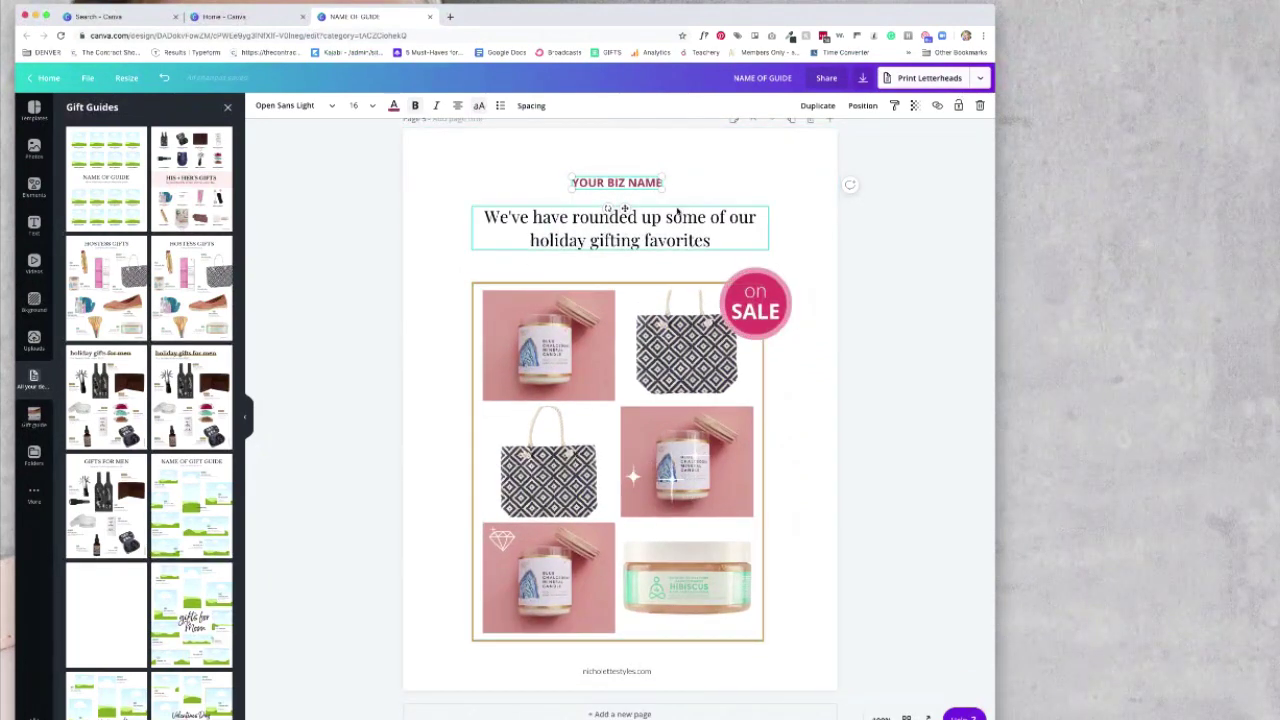